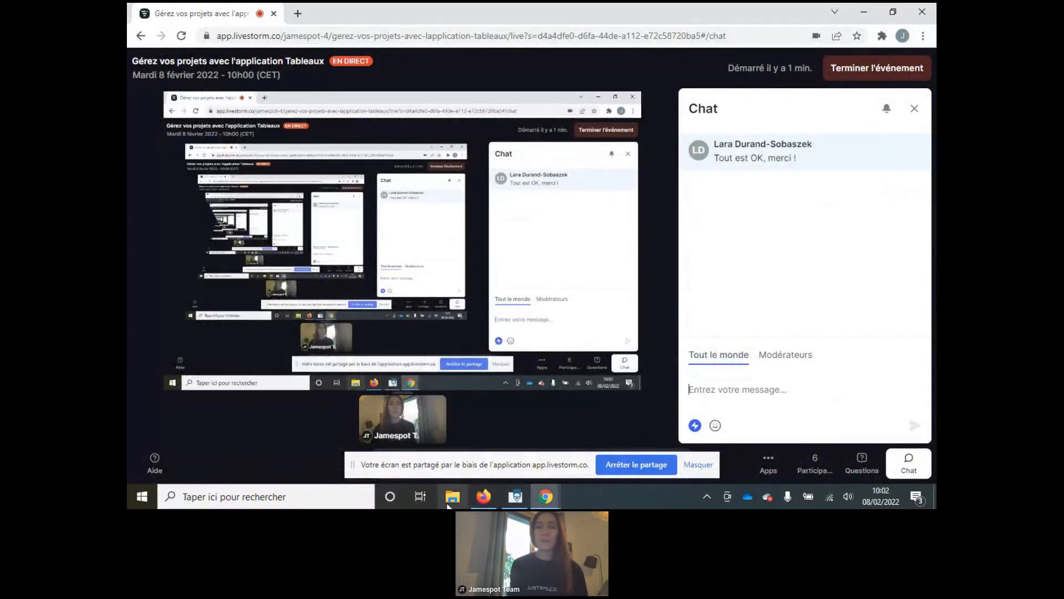
Switch to Firefox, open the Evénement client board and expand its view to hide the site header
{"action": "left_click", "coordinate": [484, 497]}
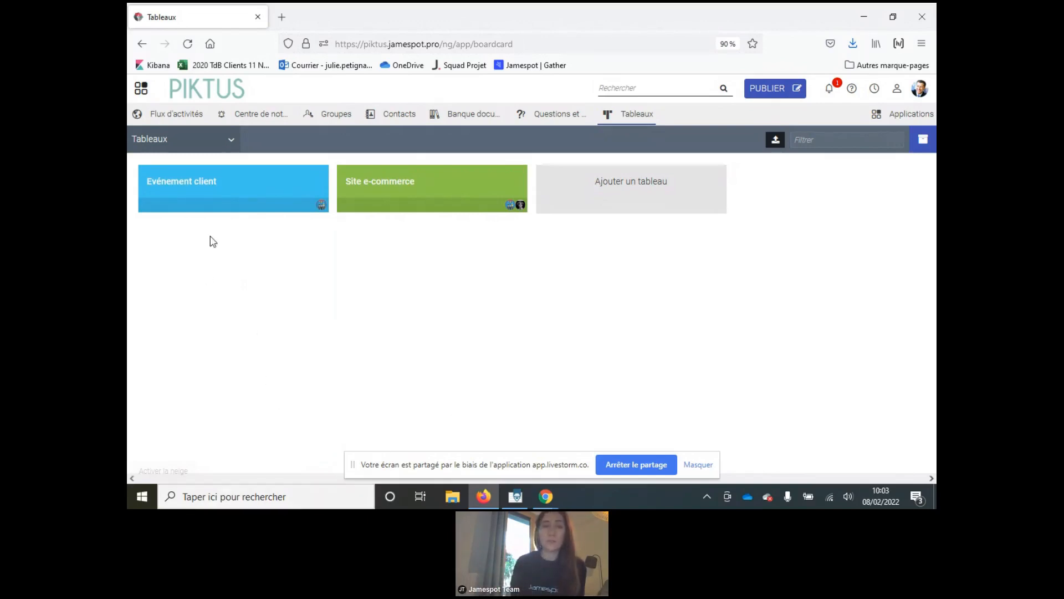
{"action": "left_click", "coordinate": [244, 193]}
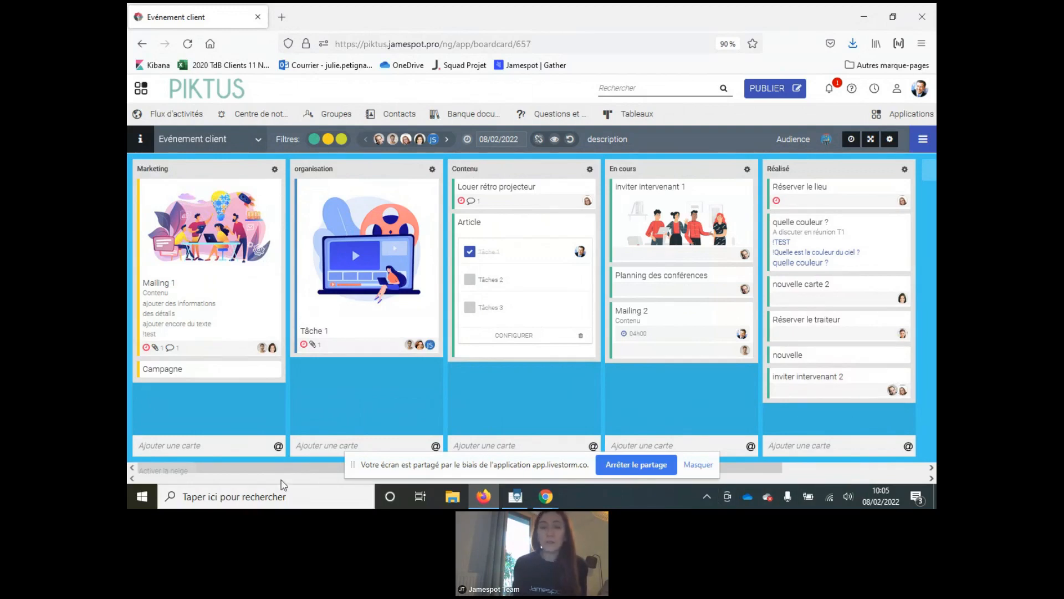
{"action": "mouse_move", "coordinate": [288, 469]}
{"action": "left_mouse_down"}
{"action": "mouse_move", "coordinate": [370, 471]}
{"action": "mouse_move", "coordinate": [293, 472]}
{"action": "left_mouse_up"}
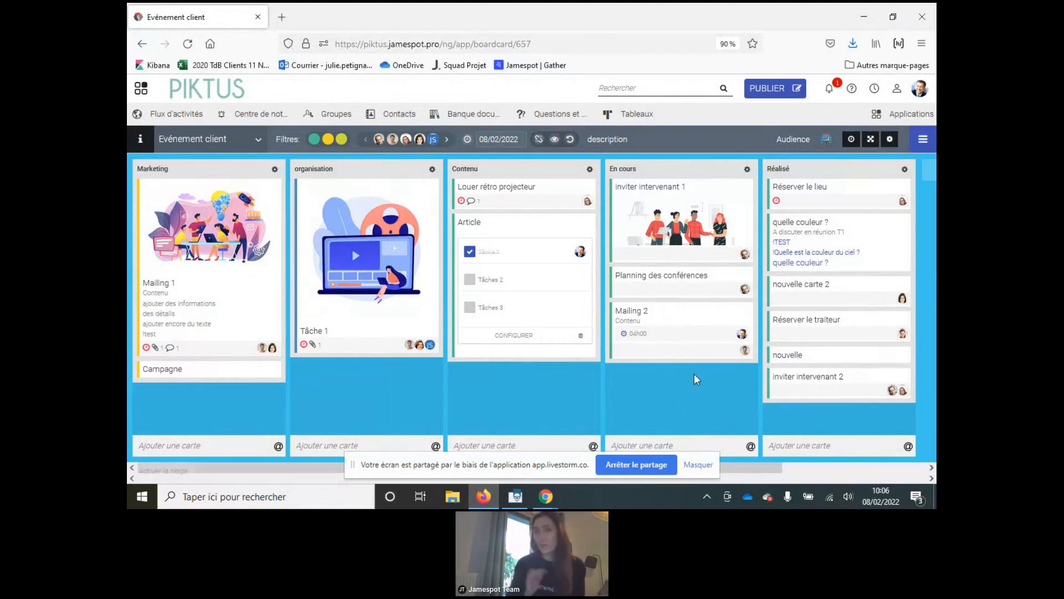
{"action": "left_click", "coordinate": [870, 143]}
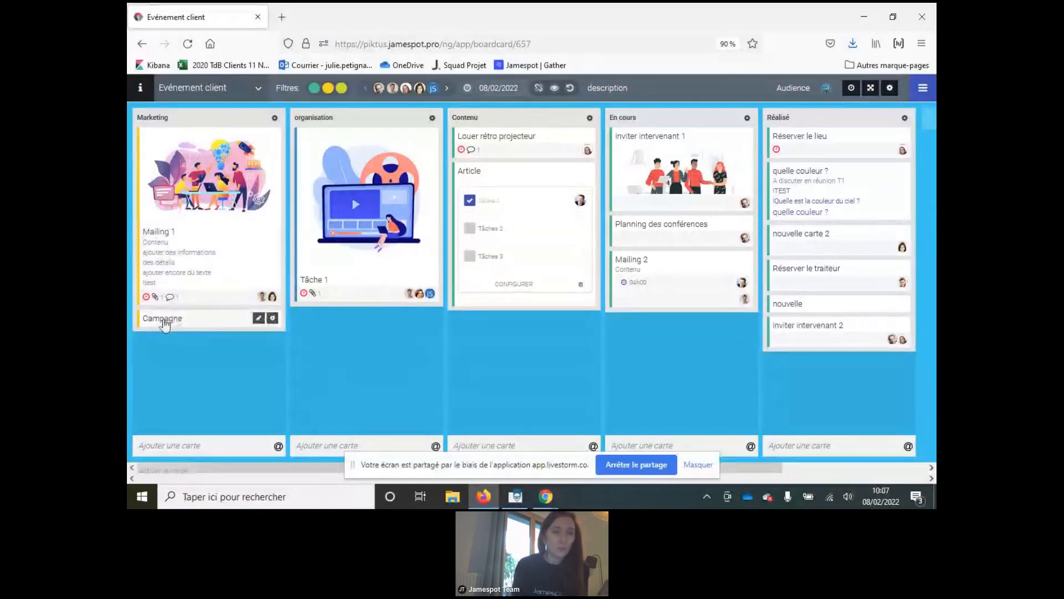
{"action": "mouse_move", "coordinate": [146, 298]}
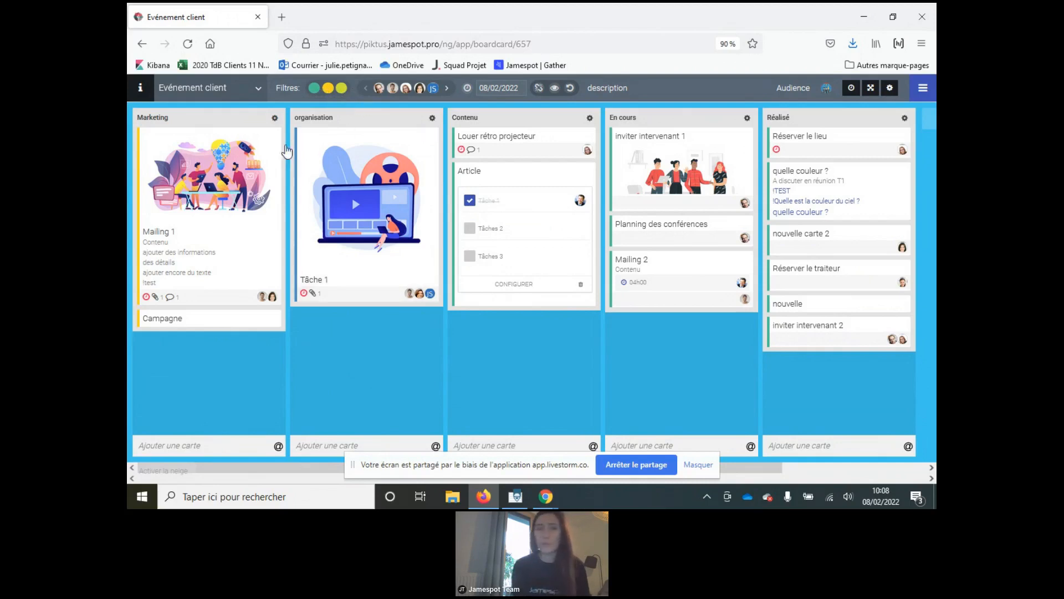
Turn the green colour filter on and off, and assign the externe colour to the nouvelle carte 2 card in Réalisé
{"action": "left_click", "coordinate": [313, 90]}
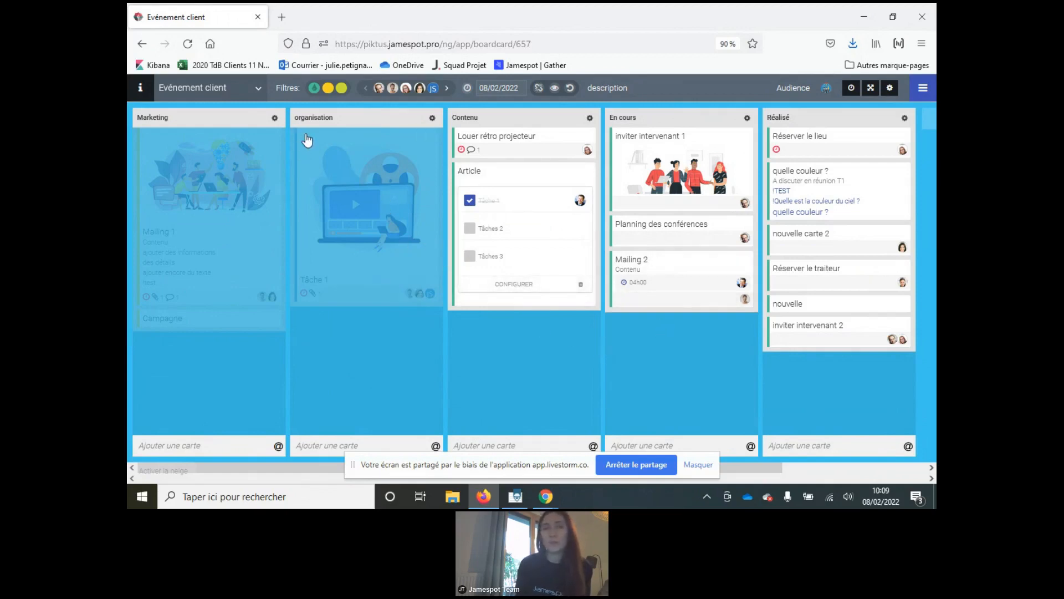
{"action": "left_click", "coordinate": [314, 88]}
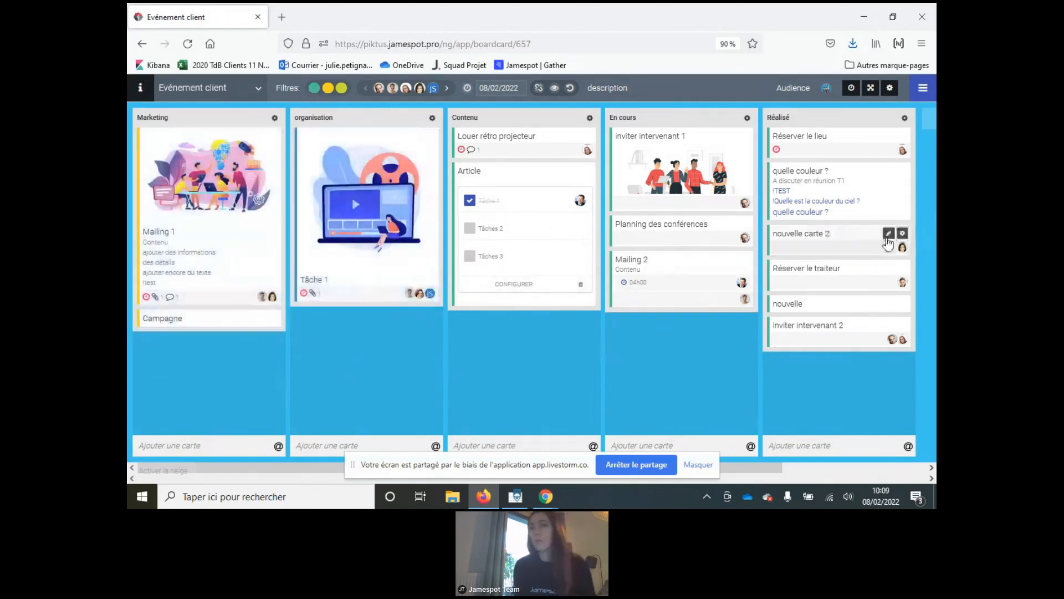
{"action": "left_click", "coordinate": [902, 233]}
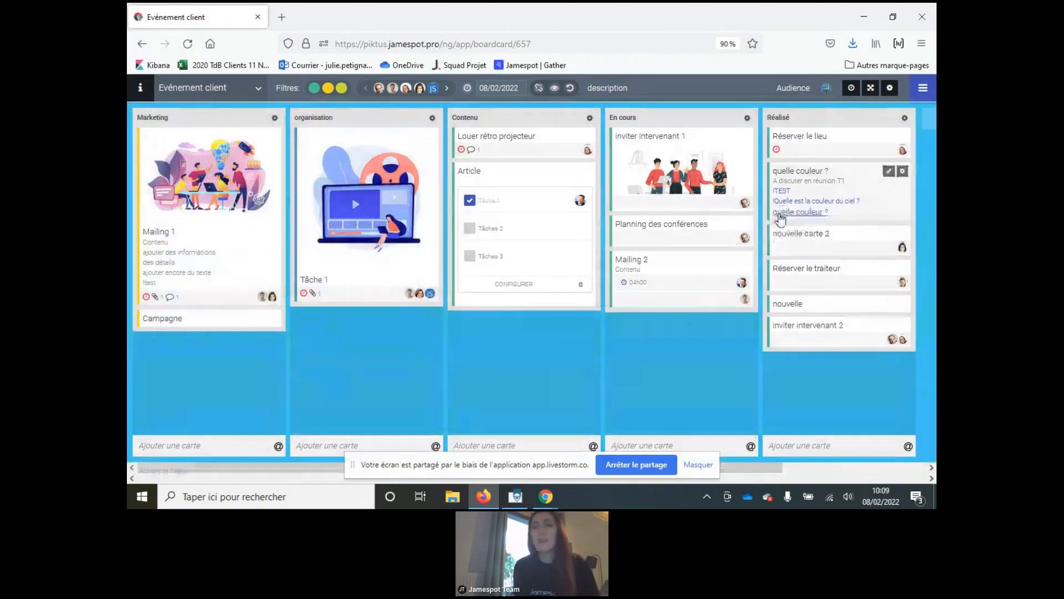
{"action": "left_click", "coordinate": [776, 216]}
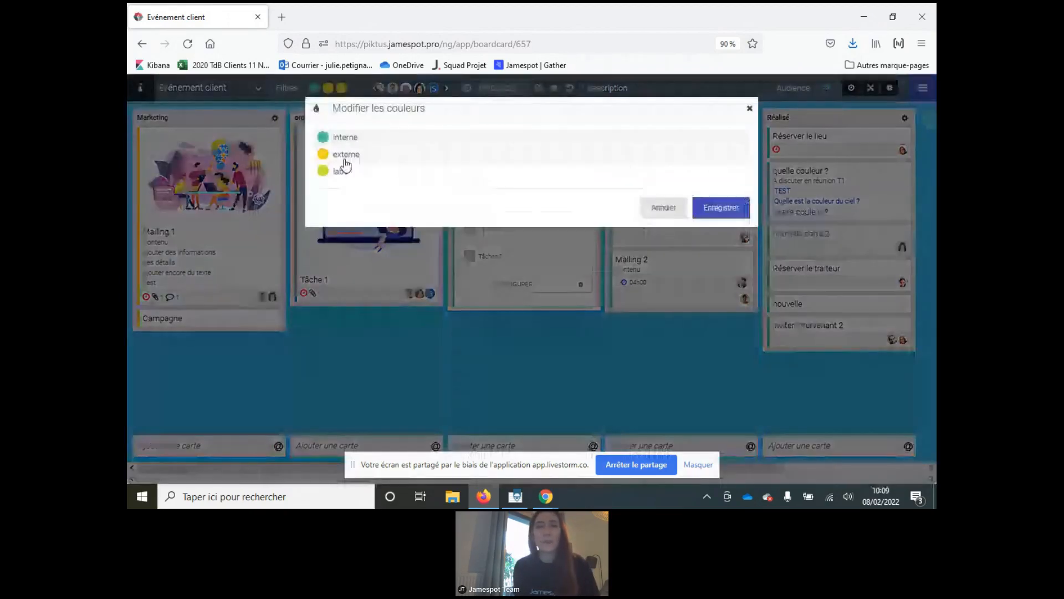
{"action": "left_click", "coordinate": [737, 211]}
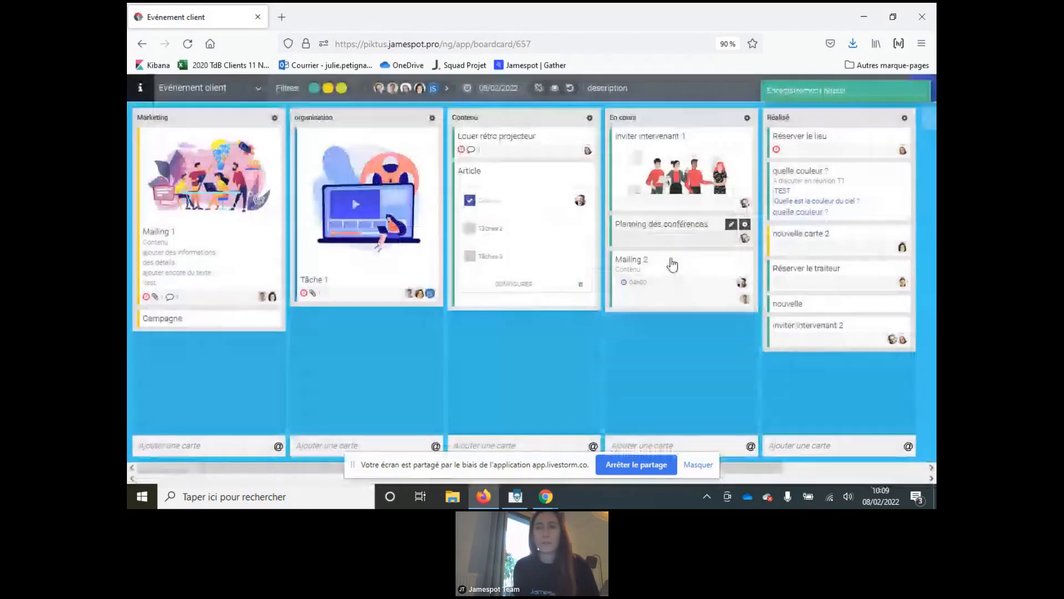
Filter the board by the green interne colour, and hide and redisplay the non-matching cards
{"action": "left_click", "coordinate": [314, 94]}
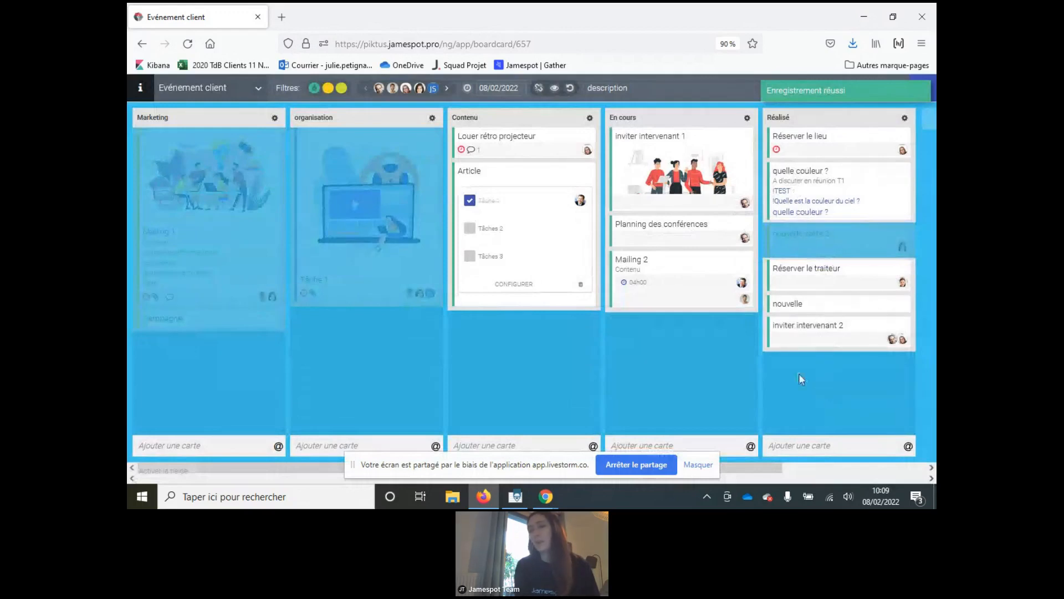
{"action": "left_click", "coordinate": [555, 90]}
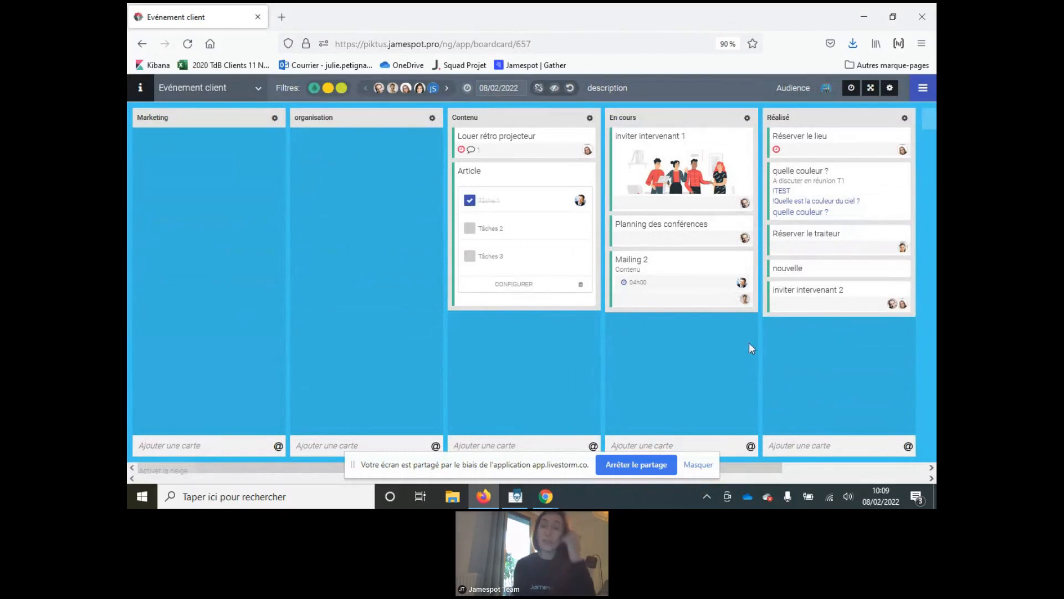
{"action": "left_click", "coordinate": [554, 89]}
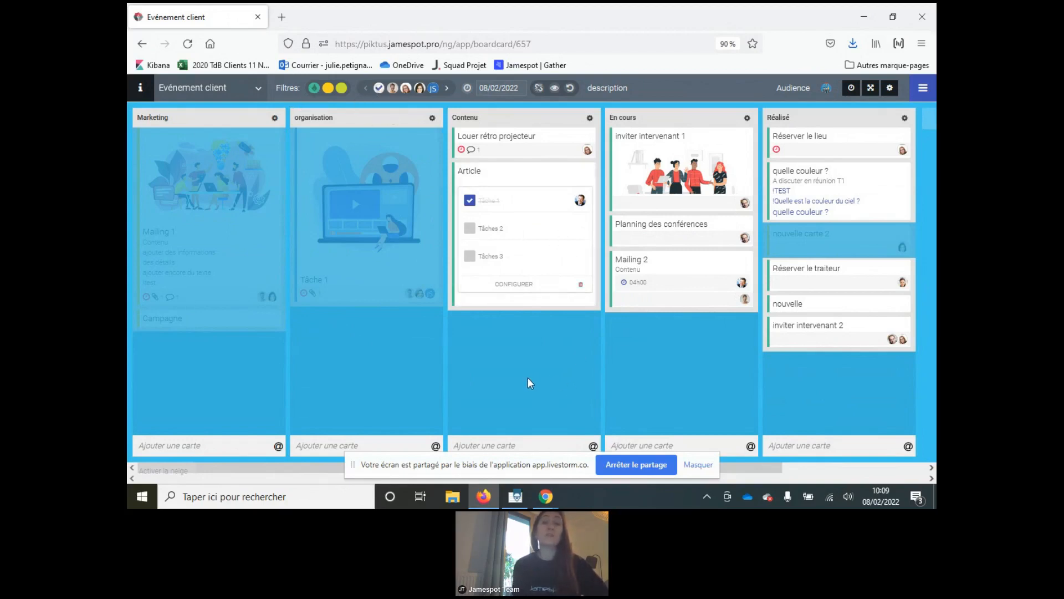
Link the colour and member filters together, and hide and redisplay the cards that do not match both
{"action": "left_click", "coordinate": [538, 88]}
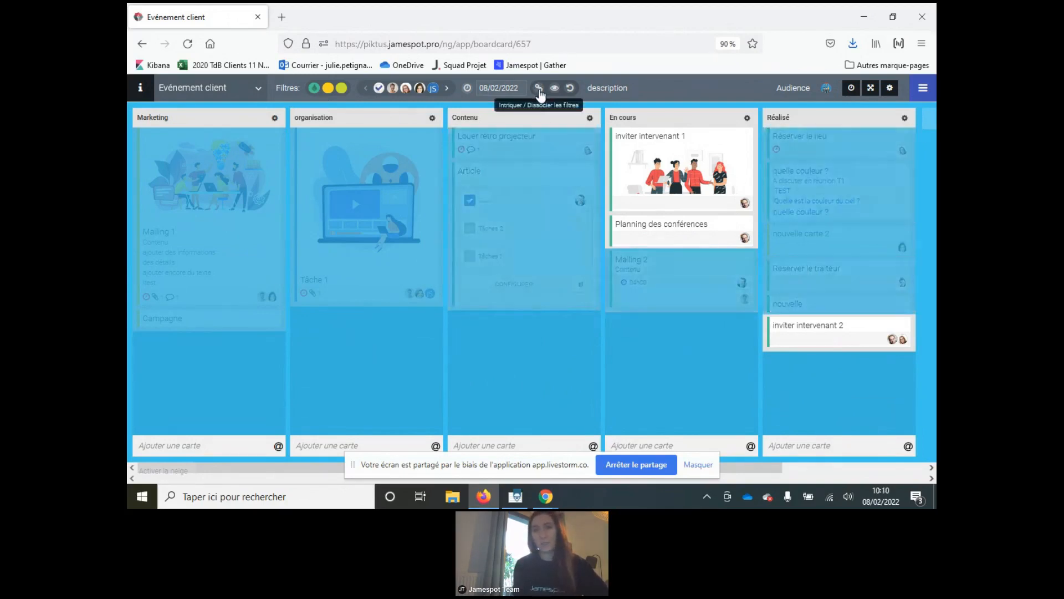
{"action": "right_click", "coordinate": [540, 92]}
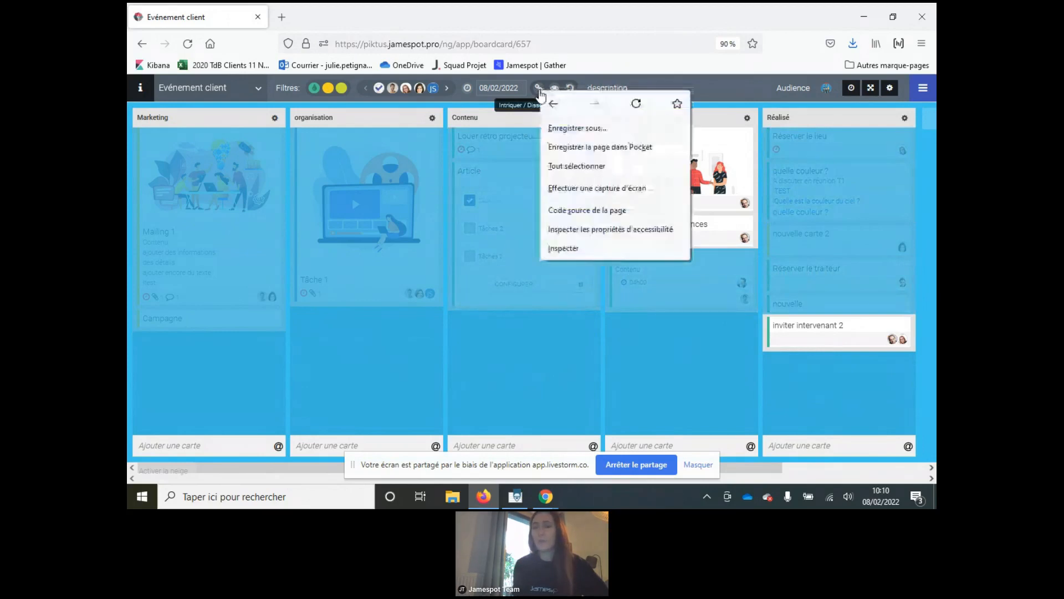
{"action": "left_click", "coordinate": [587, 74]}
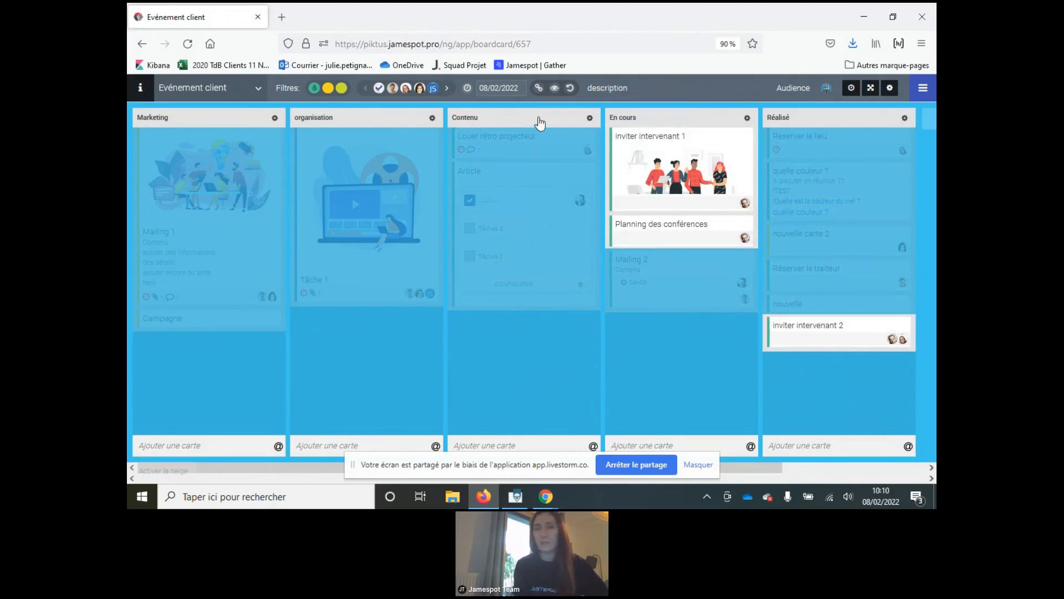
{"action": "left_click", "coordinate": [554, 90]}
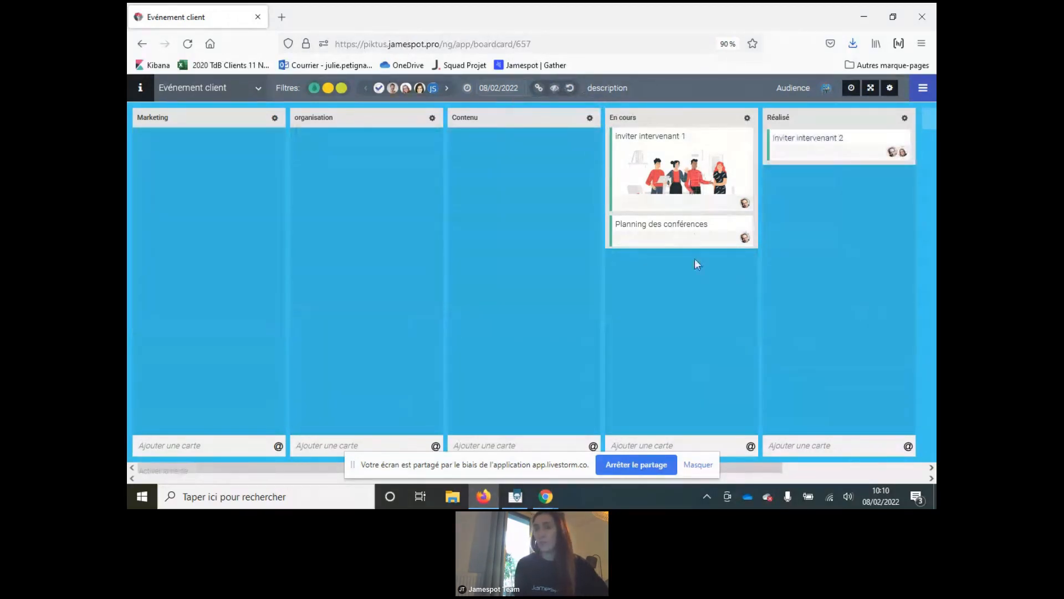
{"action": "left_click", "coordinate": [553, 90]}
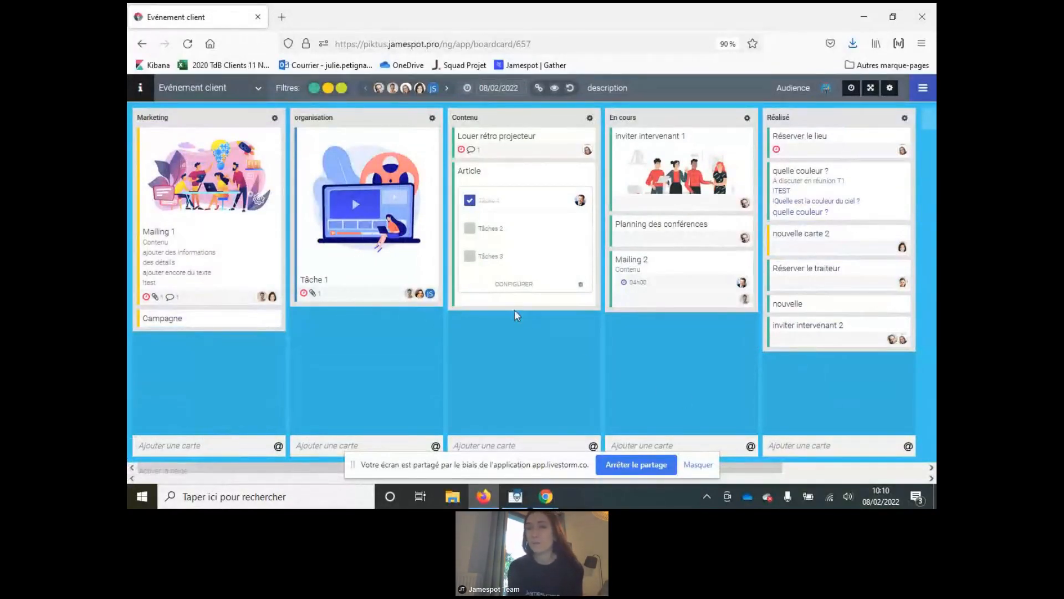
Move the Campagne card from Marketing to En cours, and transfer it to the Réalisé column of the same board
{"action": "left_click_drag", "start_coordinate": [199, 324], "coordinate": [752, 328]}
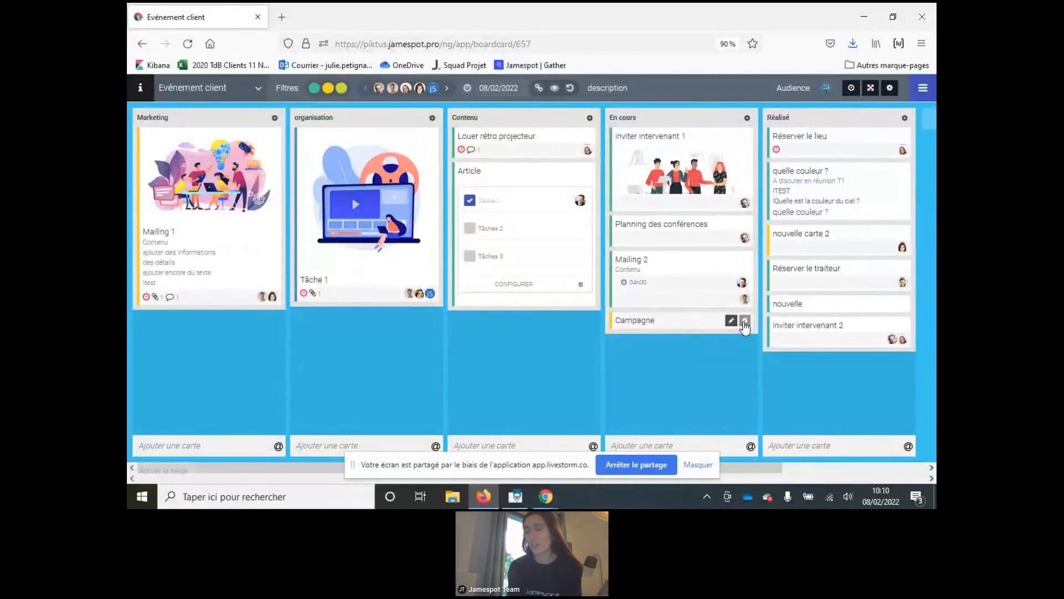
{"action": "left_click", "coordinate": [745, 322]}
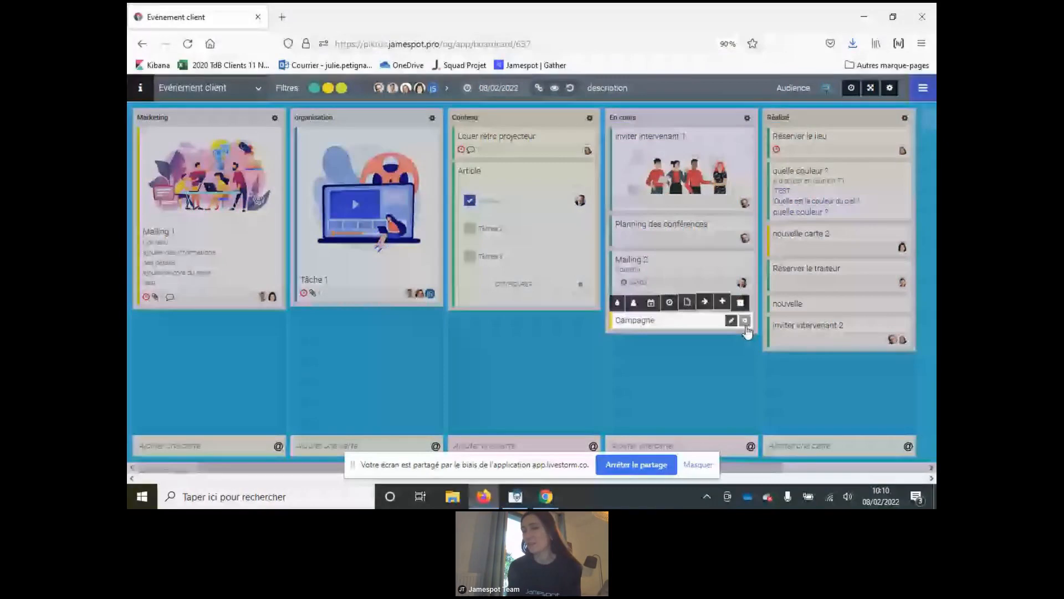
{"action": "left_click", "coordinate": [706, 303]}
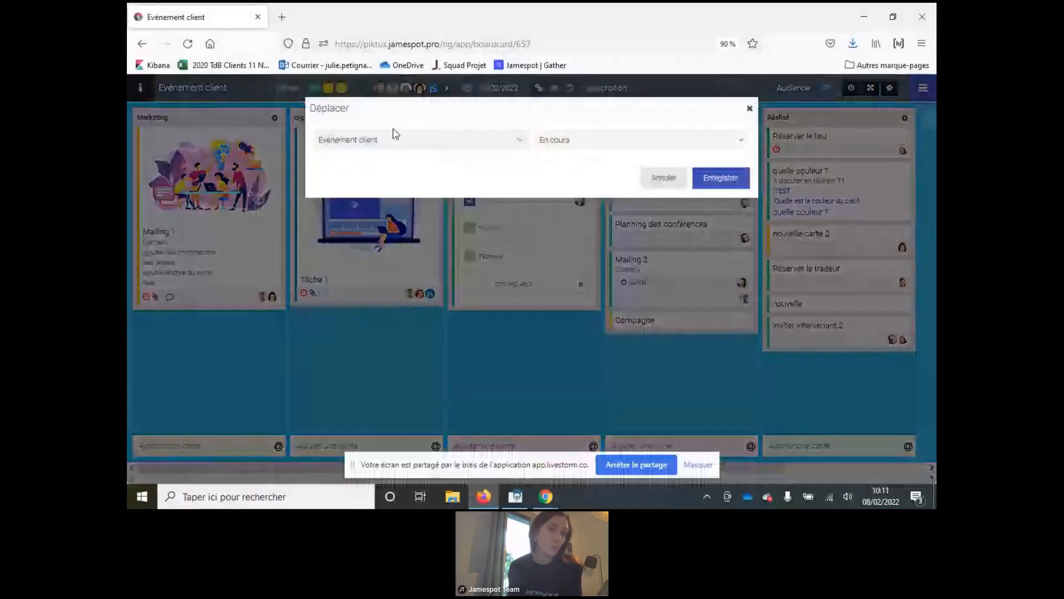
{"action": "left_click", "coordinate": [620, 145]}
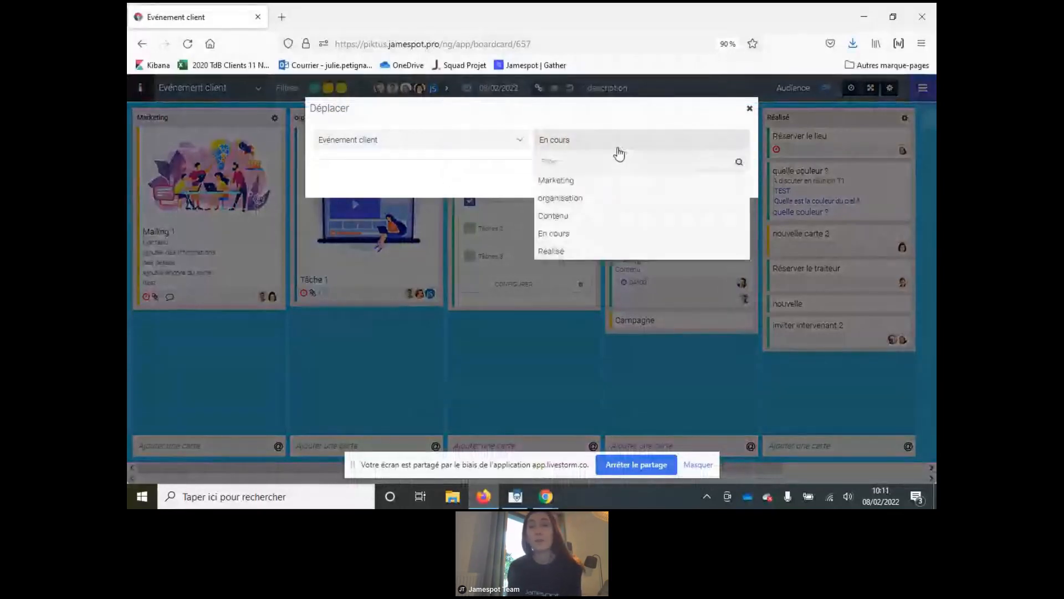
{"action": "left_click", "coordinate": [619, 249]}
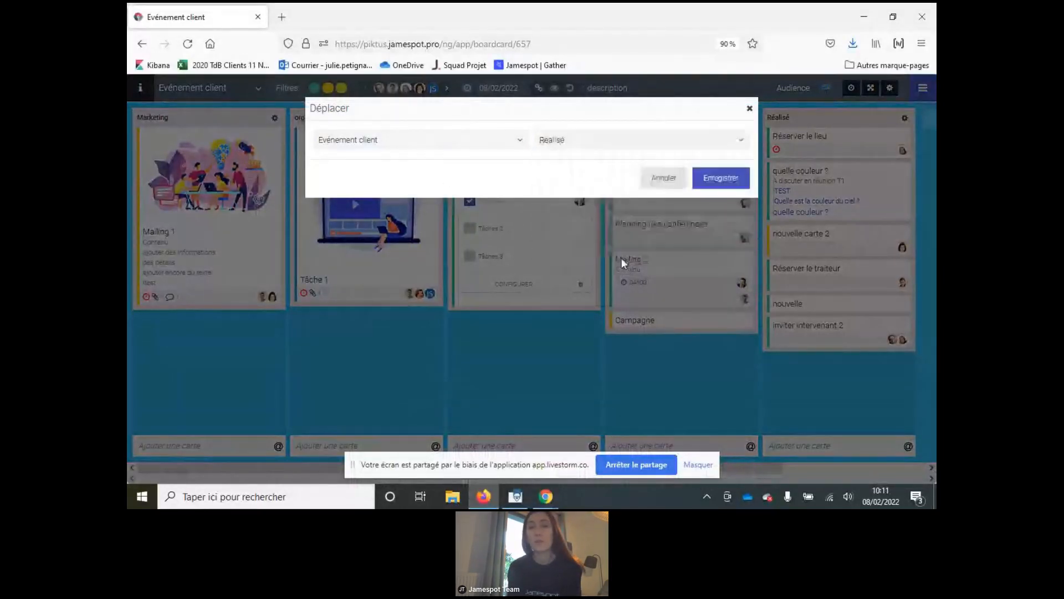
{"action": "left_click", "coordinate": [715, 177]}
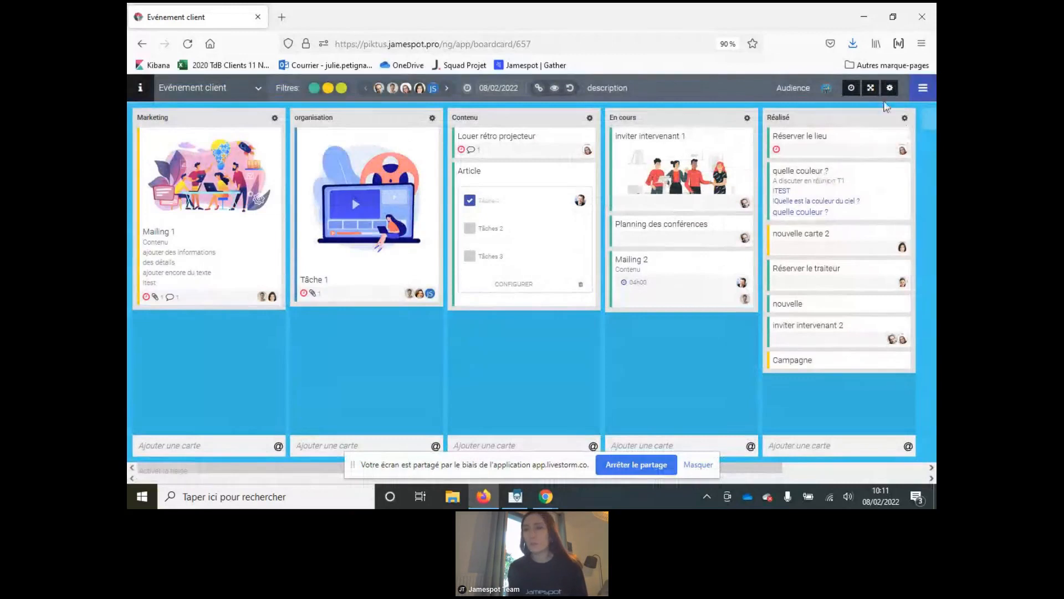
Review the board's history of card changes and close it
{"action": "left_click", "coordinate": [921, 89]}
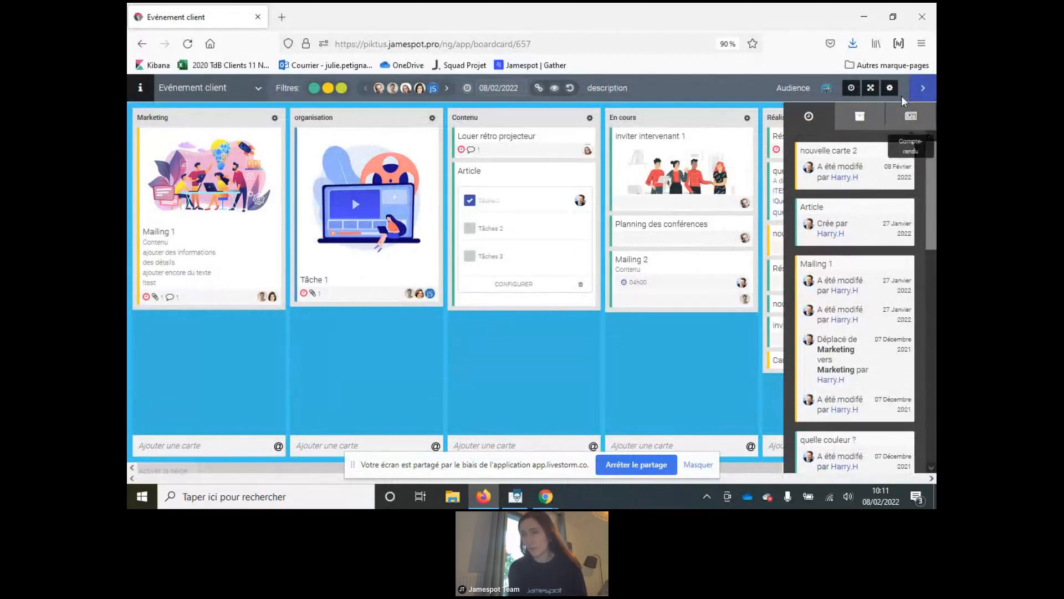
{"action": "left_click", "coordinate": [923, 92]}
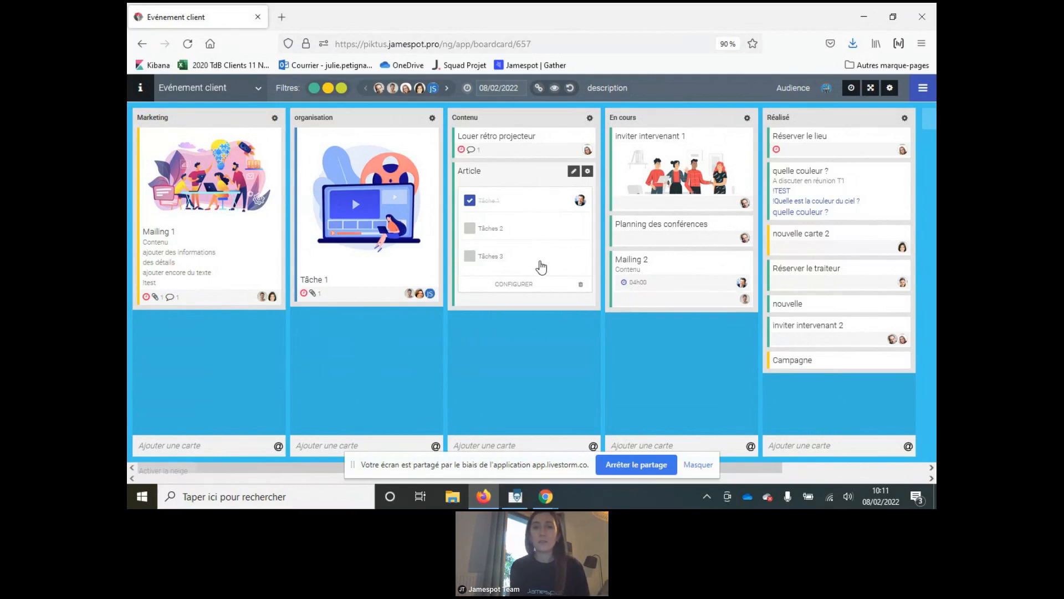
Tick Tâches 3 and Tâches 2 in the Article card's checklist and untick both again
{"action": "left_click", "coordinate": [502, 257]}
{"action": "left_click", "coordinate": [487, 230]}
{"action": "left_click", "coordinate": [488, 230]}
{"action": "left_click", "coordinate": [492, 256]}
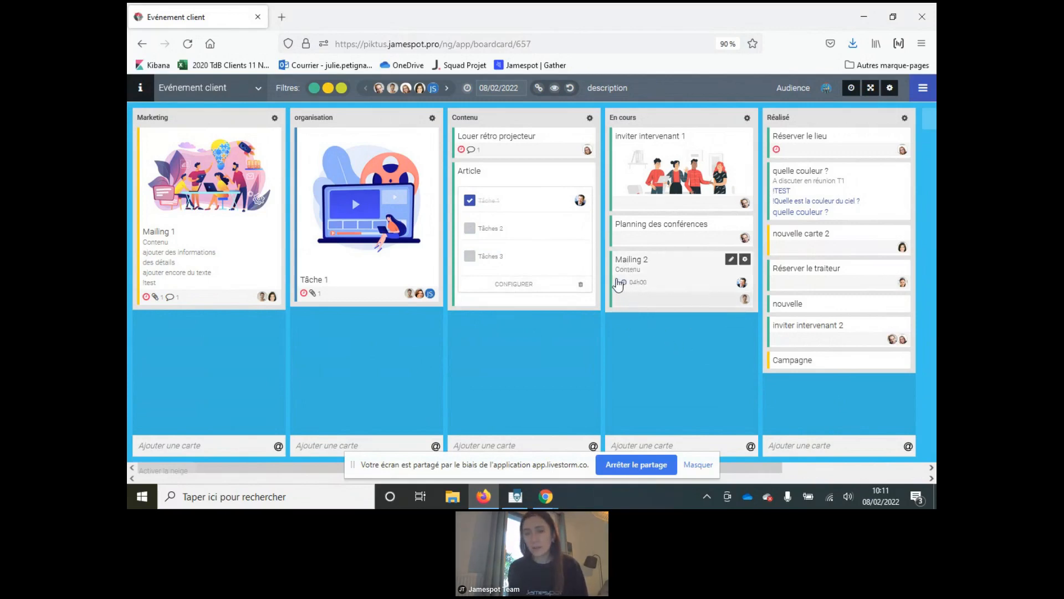
Examine the Tâche 1 due date, the Mailing 2 card's details and the board's option for exporting time estimates
{"action": "mouse_move", "coordinate": [305, 296]}
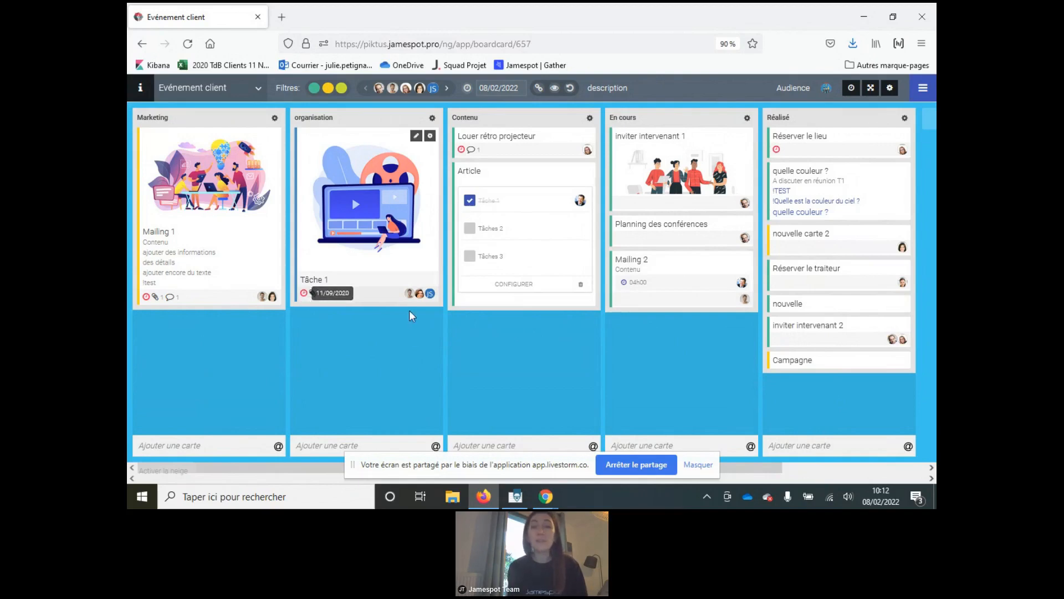
{"action": "left_click", "coordinate": [678, 280]}
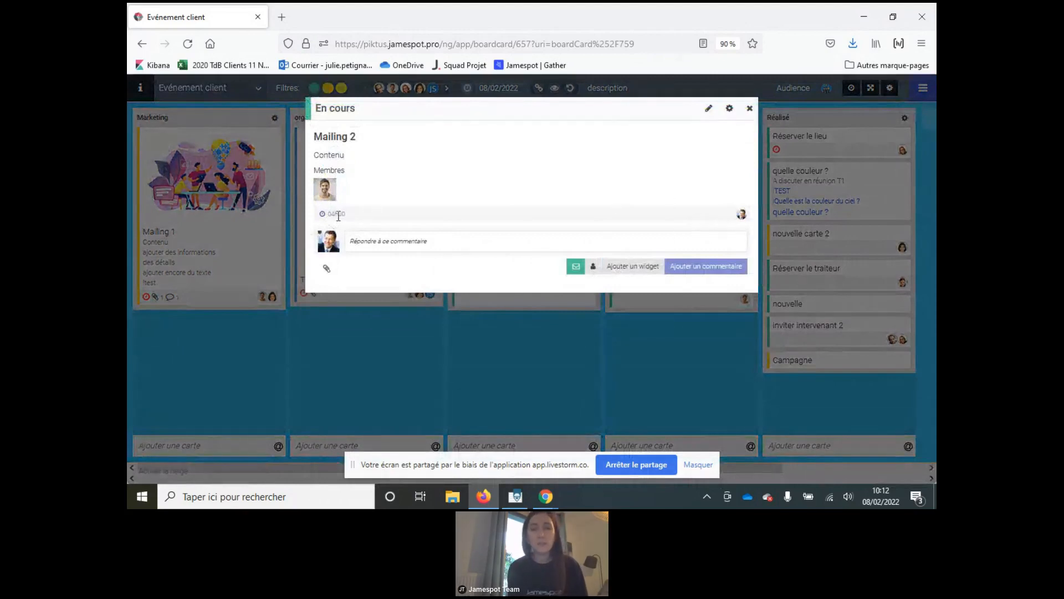
{"action": "left_click", "coordinate": [749, 108]}
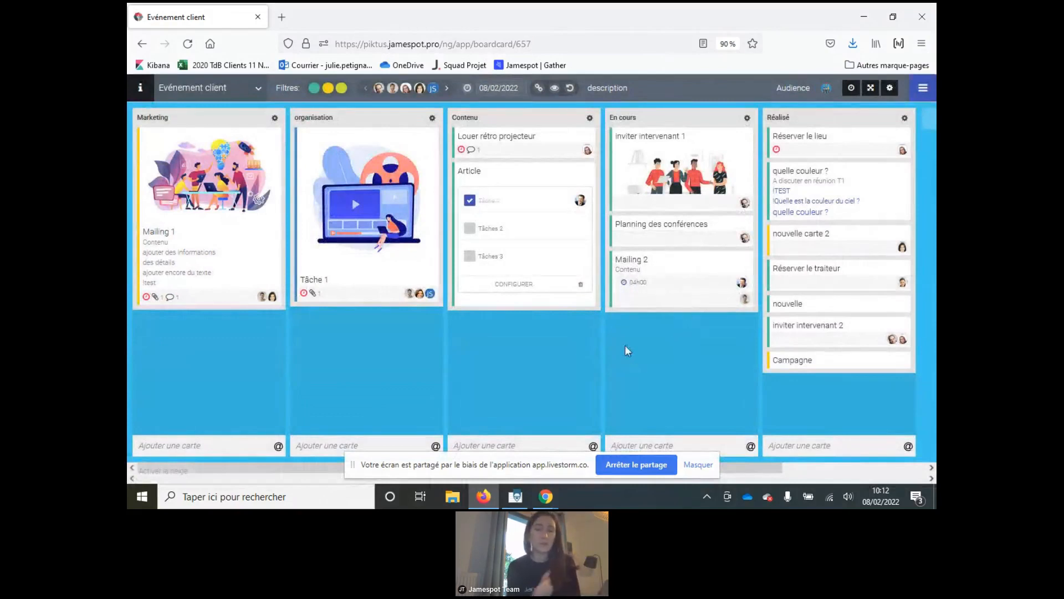
{"action": "left_click", "coordinate": [891, 91]}
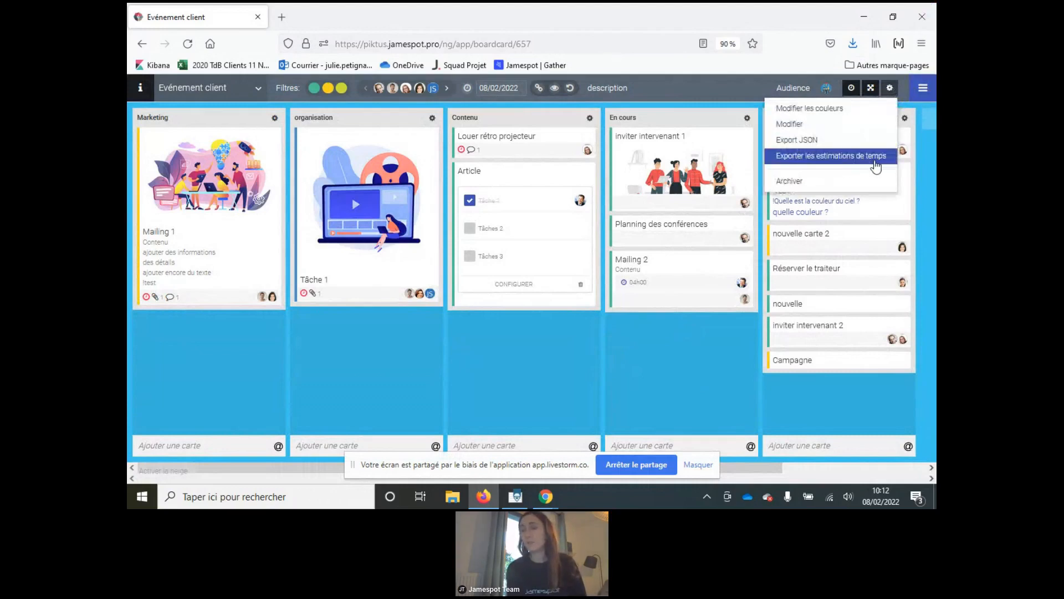
{"action": "left_click", "coordinate": [647, 346]}
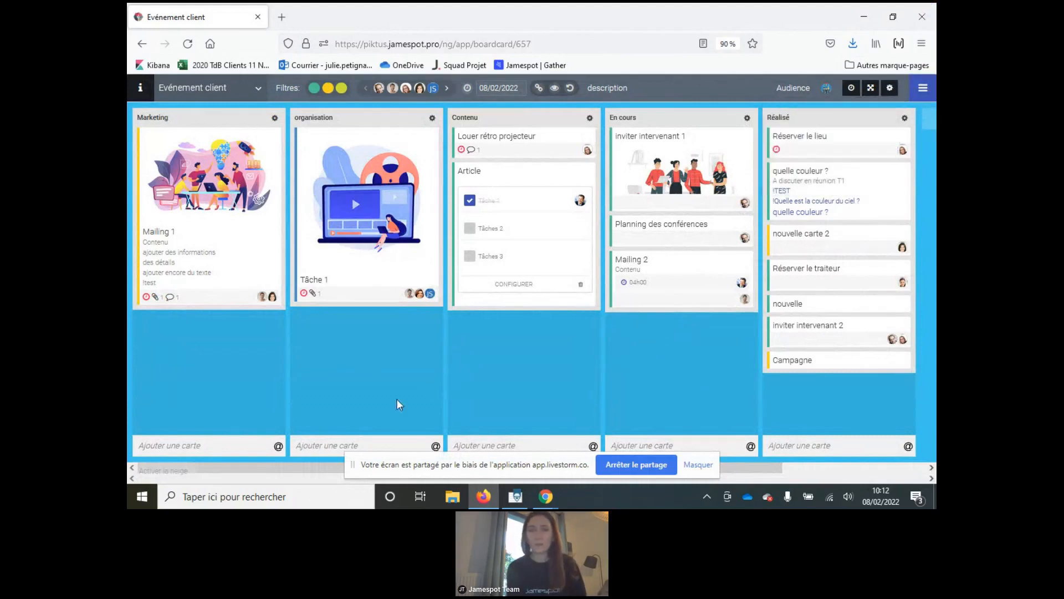
Open the Site e-commerce board and move the t2 card from Prévisionnel semaine to the end of A planifier
{"action": "left_click", "coordinate": [209, 92]}
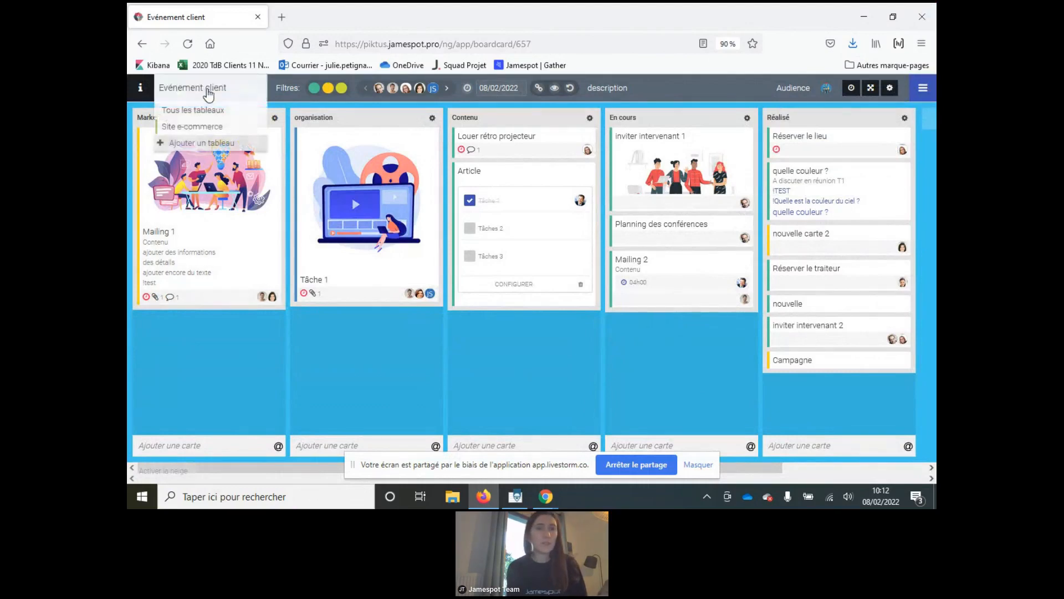
{"action": "left_click", "coordinate": [215, 132]}
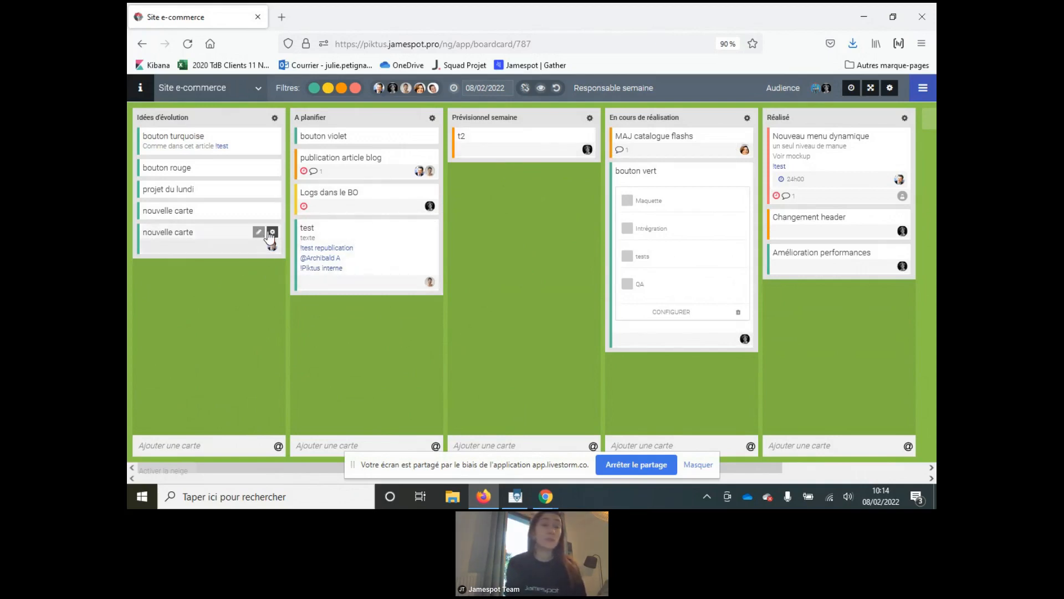
{"action": "left_click_drag", "start_coordinate": [530, 139], "coordinate": [364, 314]}
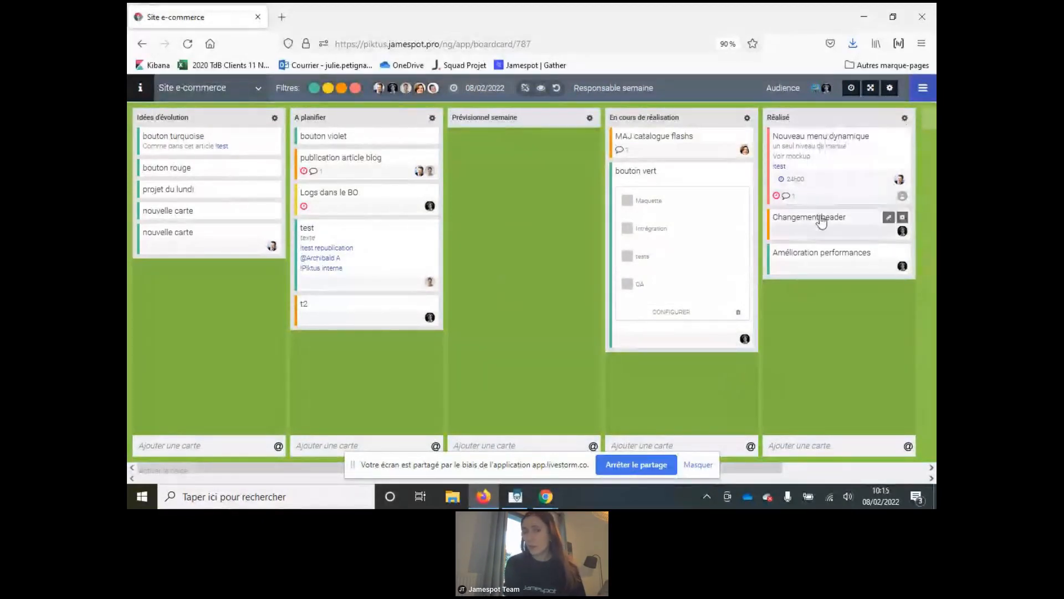
Switch the board out of full screen and back, and move the test card to the beginning of A planifier
{"action": "left_click", "coordinate": [872, 90]}
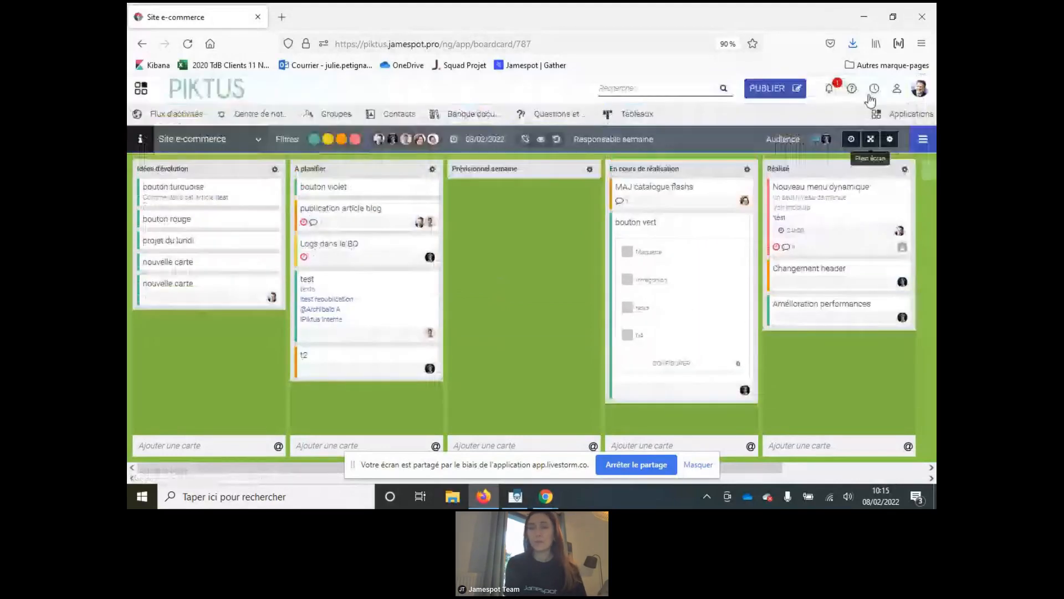
{"action": "left_click", "coordinate": [872, 141]}
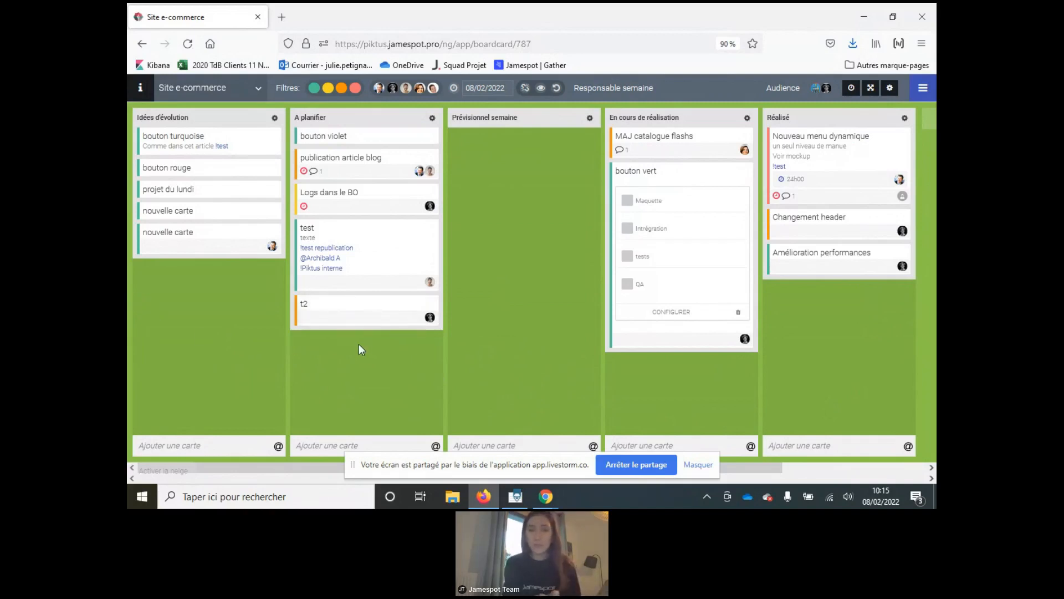
{"action": "left_click_drag", "start_coordinate": [367, 252], "coordinate": [389, 136]}
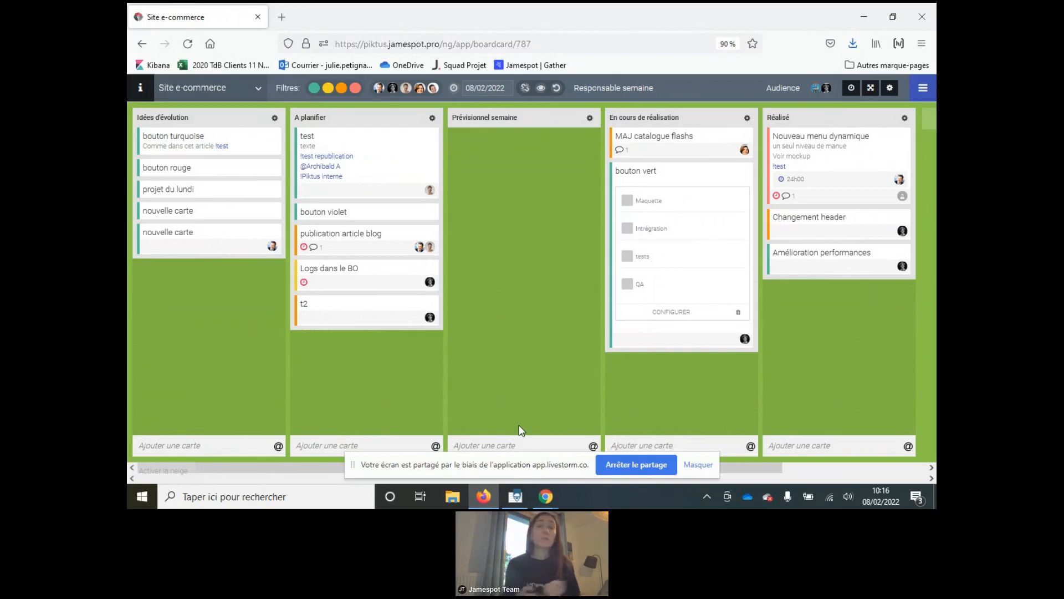
Look at the board's card history and meeting timer, hiding each after viewing
{"action": "left_click", "coordinate": [923, 88]}
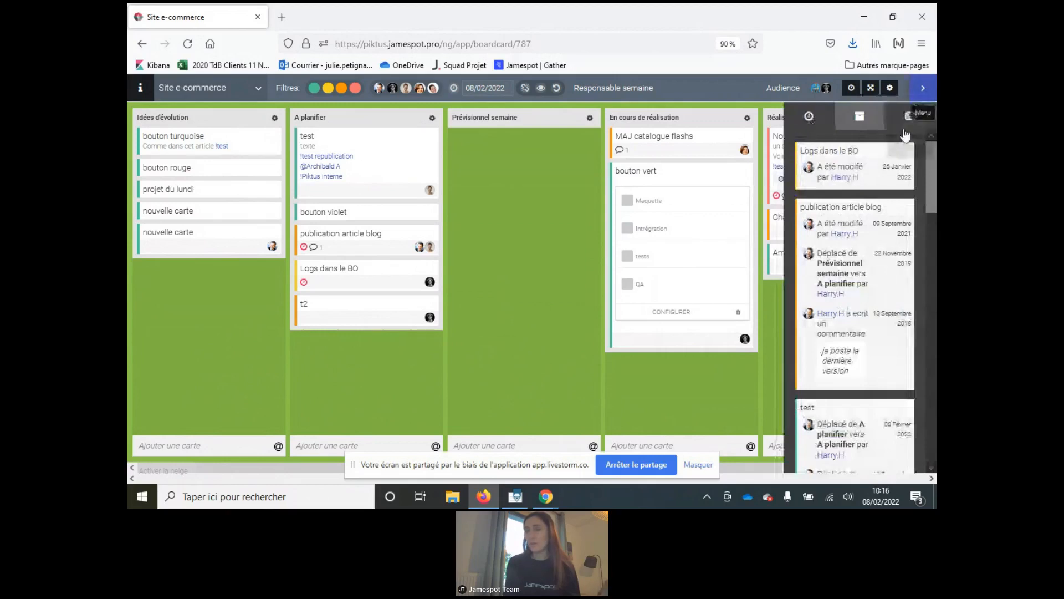
{"action": "left_click", "coordinate": [923, 88]}
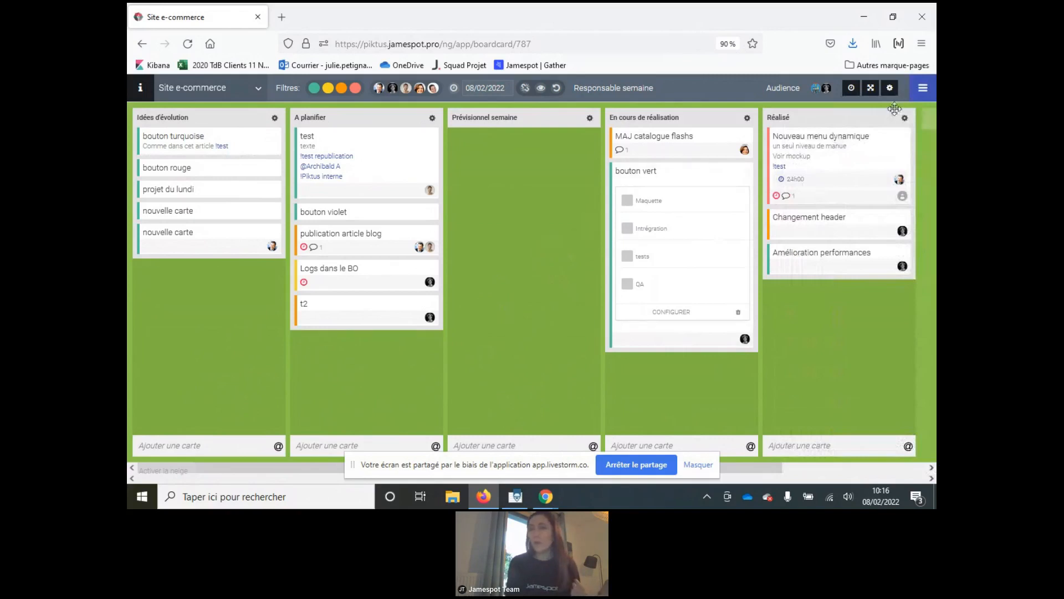
{"action": "left_click", "coordinate": [851, 89]}
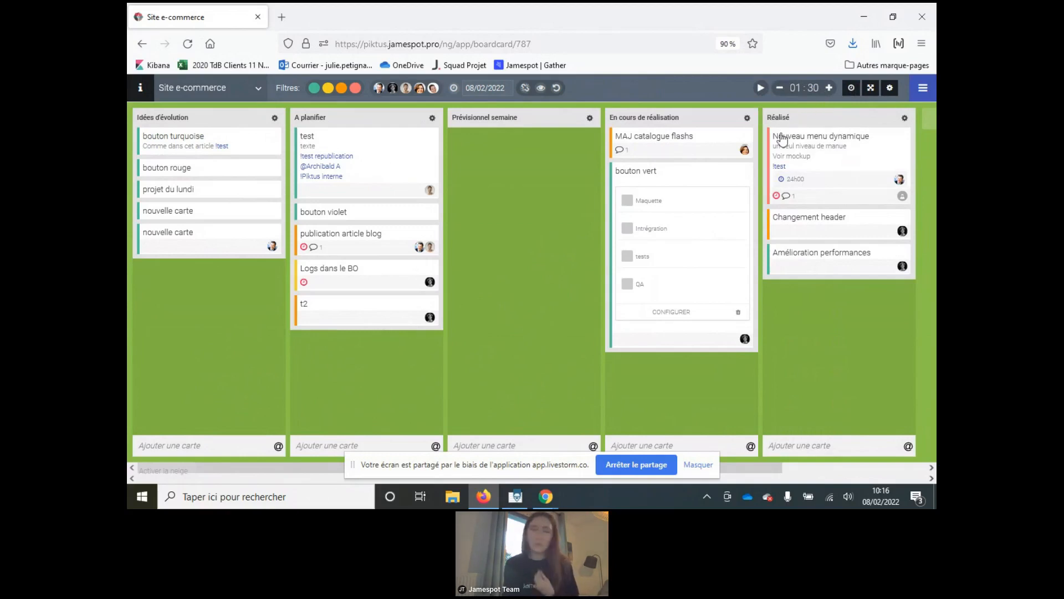
{"action": "left_click", "coordinate": [854, 93]}
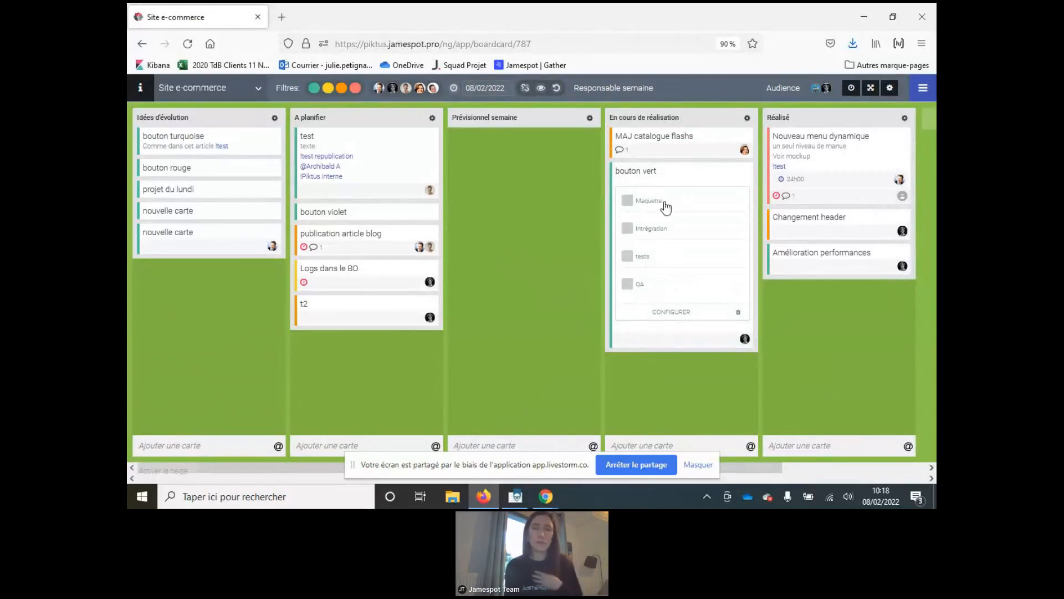
Review the board's settings options, including Archiver, and leave them without choosing any
{"action": "left_click", "coordinate": [890, 89]}
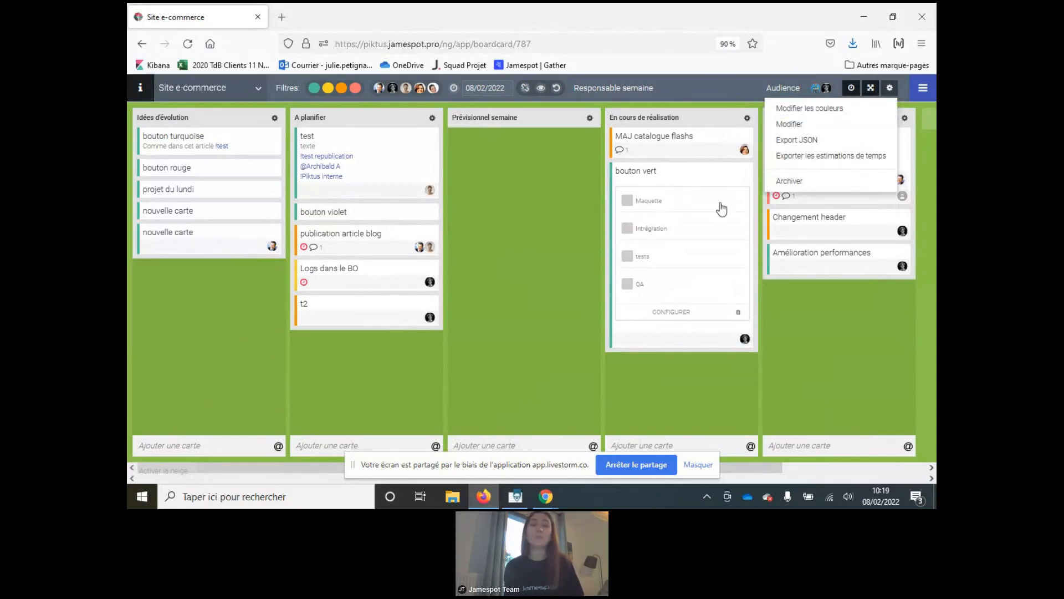
{"action": "mouse_move", "coordinate": [413, 273]}
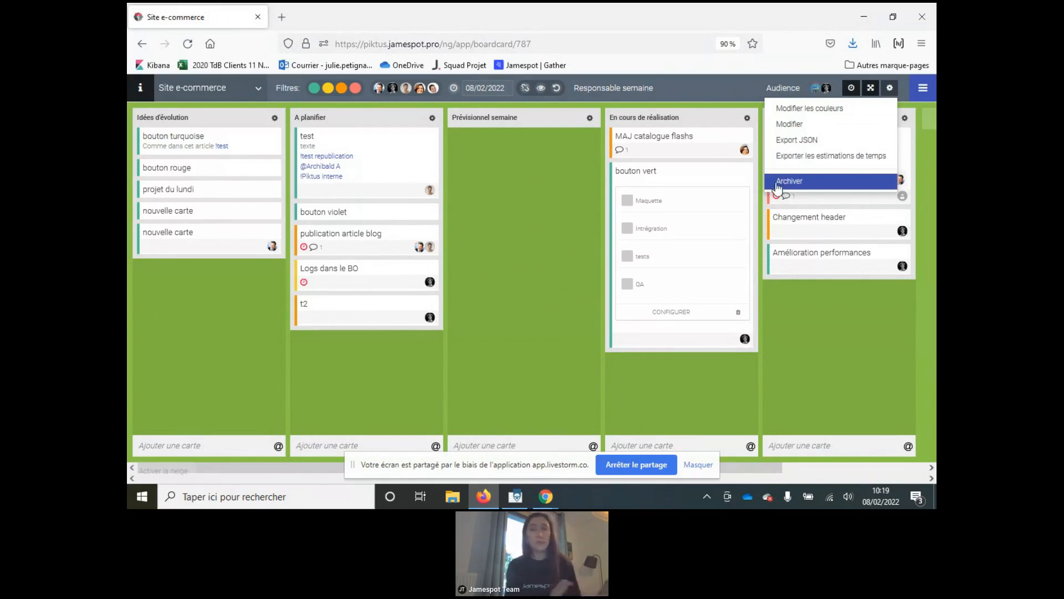
{"action": "left_click", "coordinate": [843, 314]}
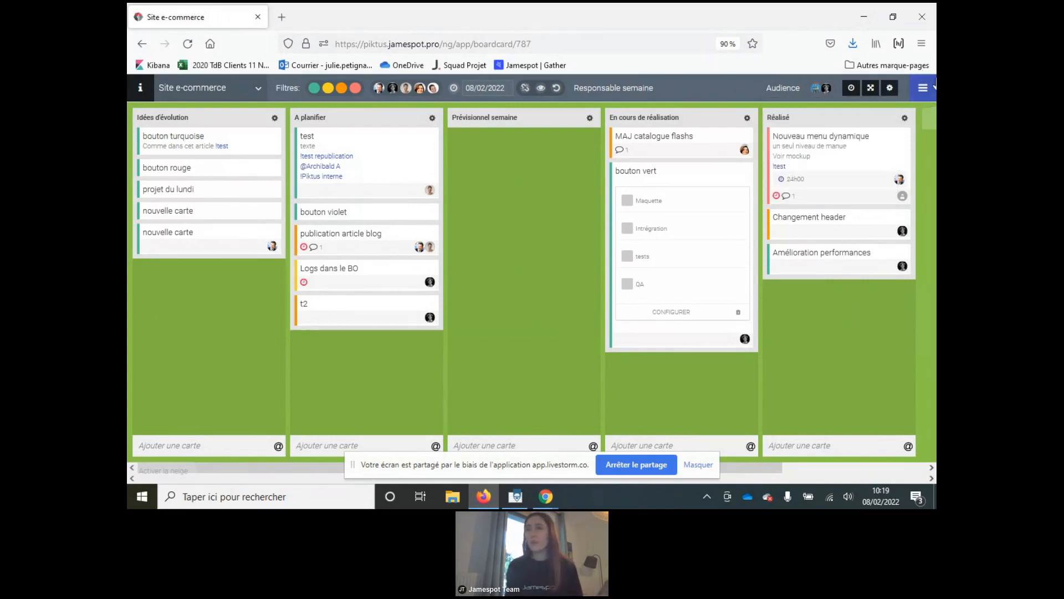
Review the board's card history, its archived cards and the list of existing reports
{"action": "left_click", "coordinate": [922, 87]}
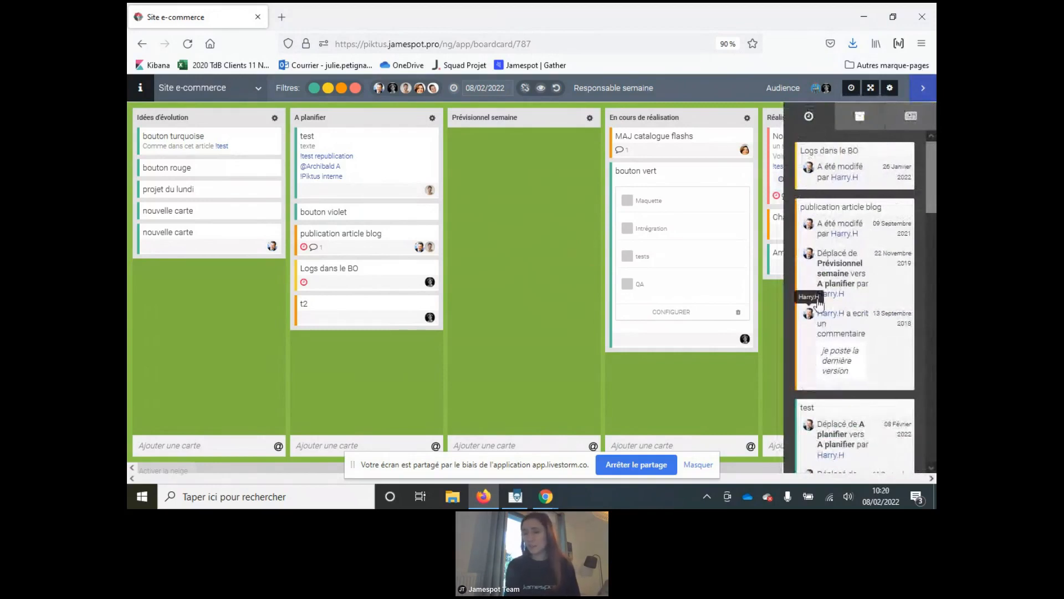
{"action": "left_click", "coordinate": [860, 118]}
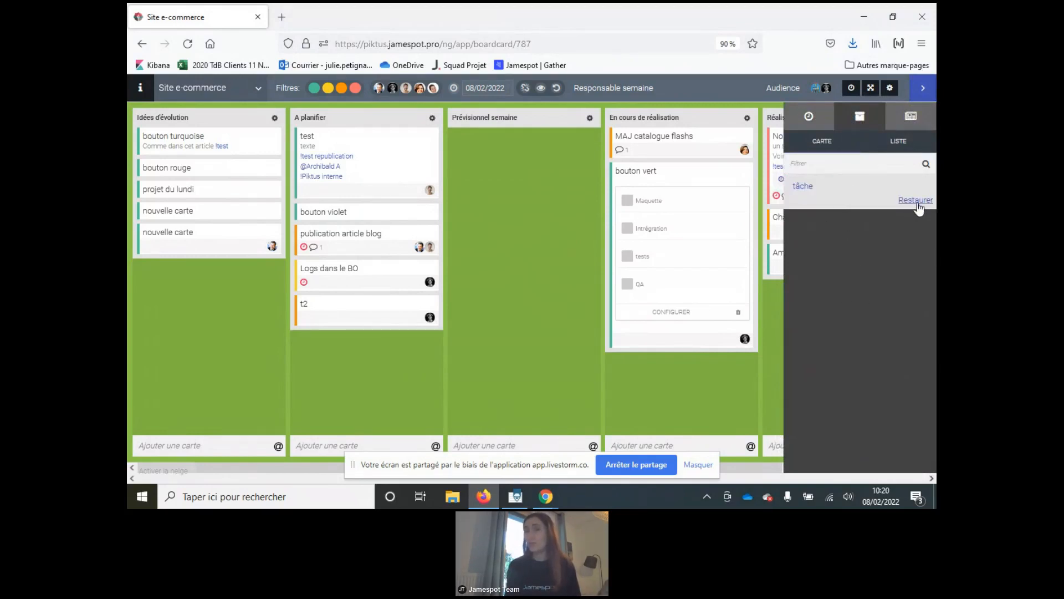
{"action": "left_click", "coordinate": [910, 116]}
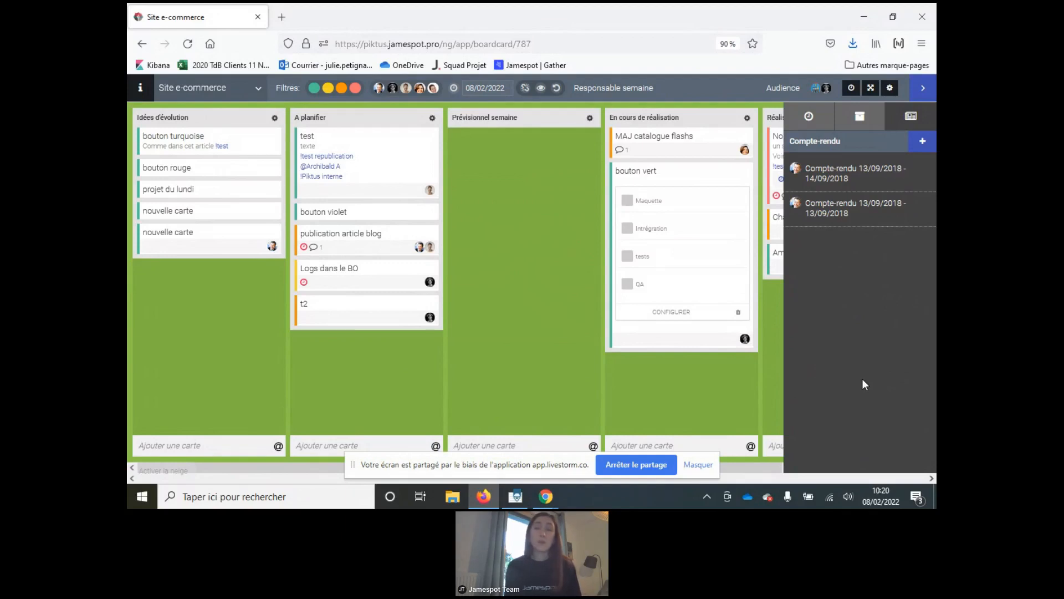
Start a new Compte-rendu, including the bouton rouge card and excluding the last nouvelle carte in Idées d'évolution
{"action": "left_click", "coordinate": [923, 143]}
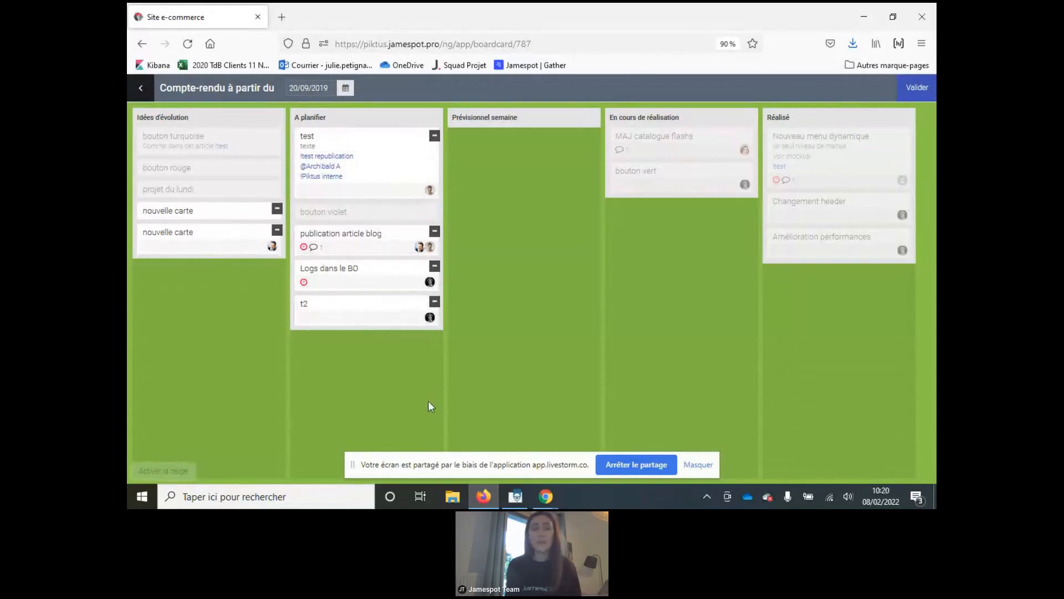
{"action": "mouse_move", "coordinate": [230, 169]}
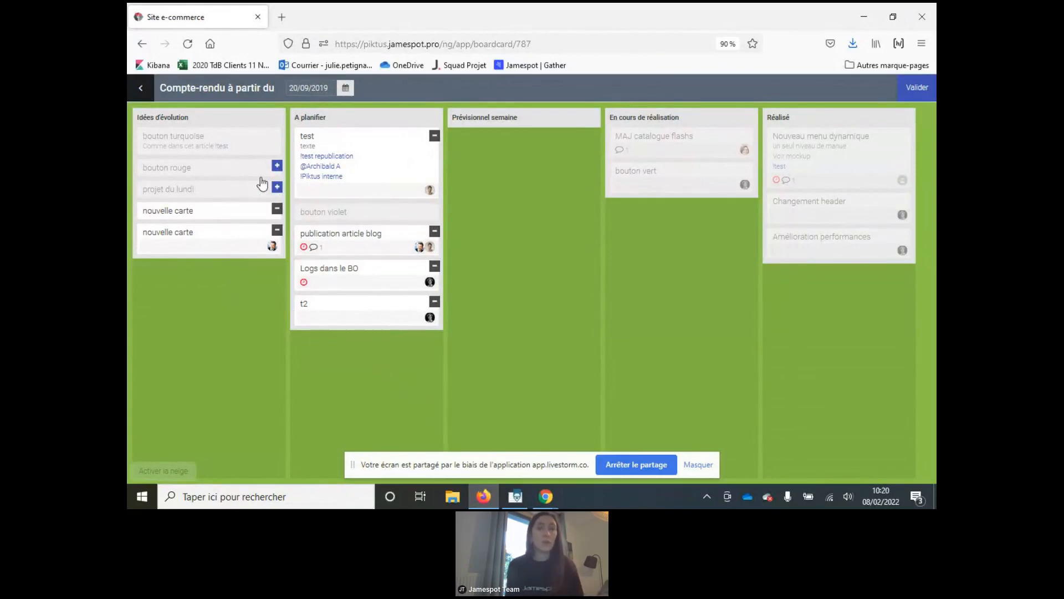
{"action": "left_click", "coordinate": [277, 165]}
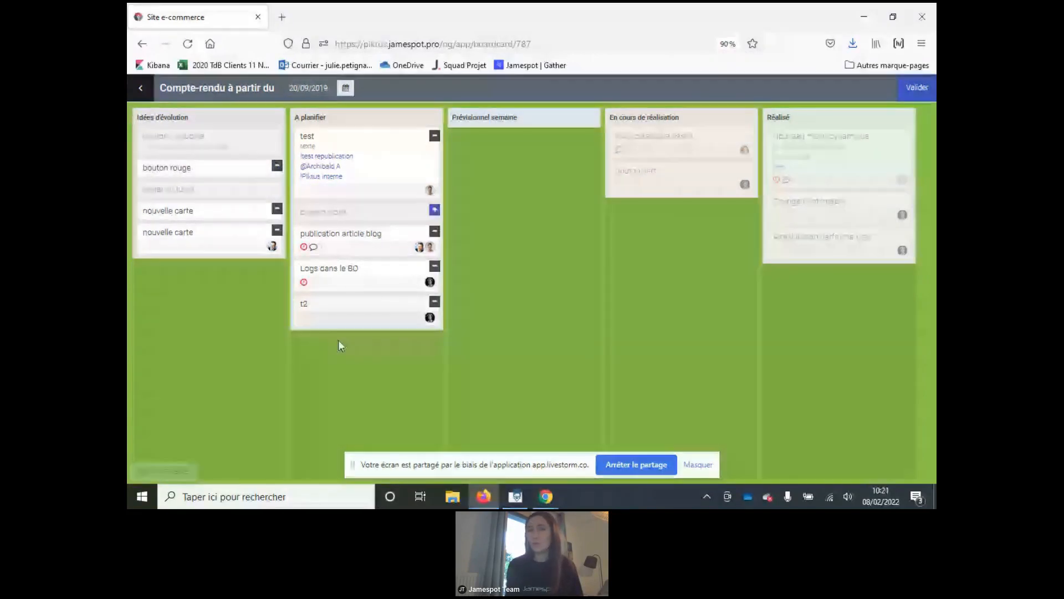
{"action": "left_click", "coordinate": [277, 232]}
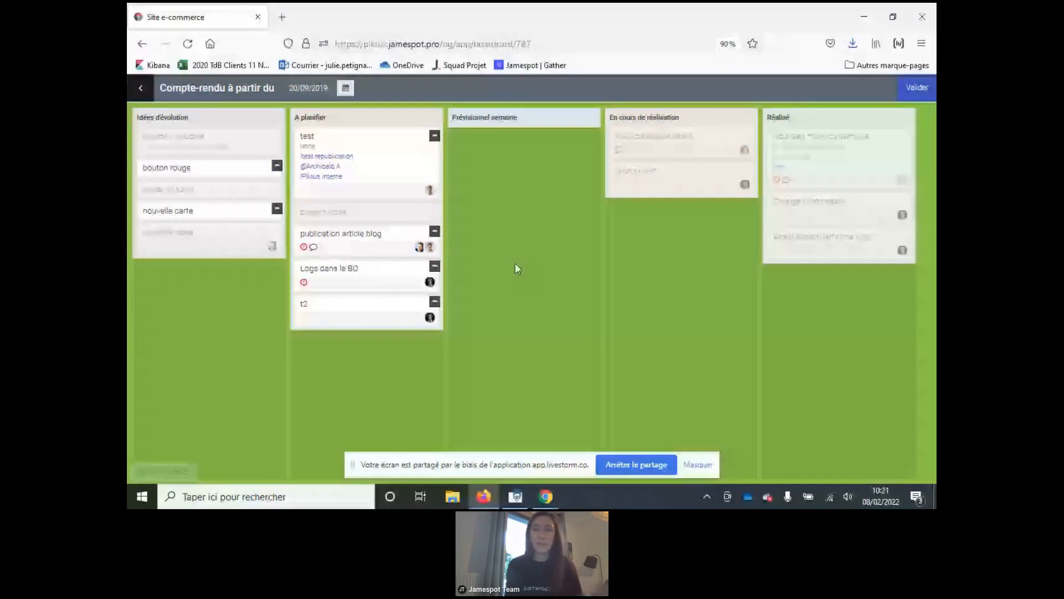
Validate the card selection and look through the preview of the report
{"action": "left_click", "coordinate": [916, 87]}
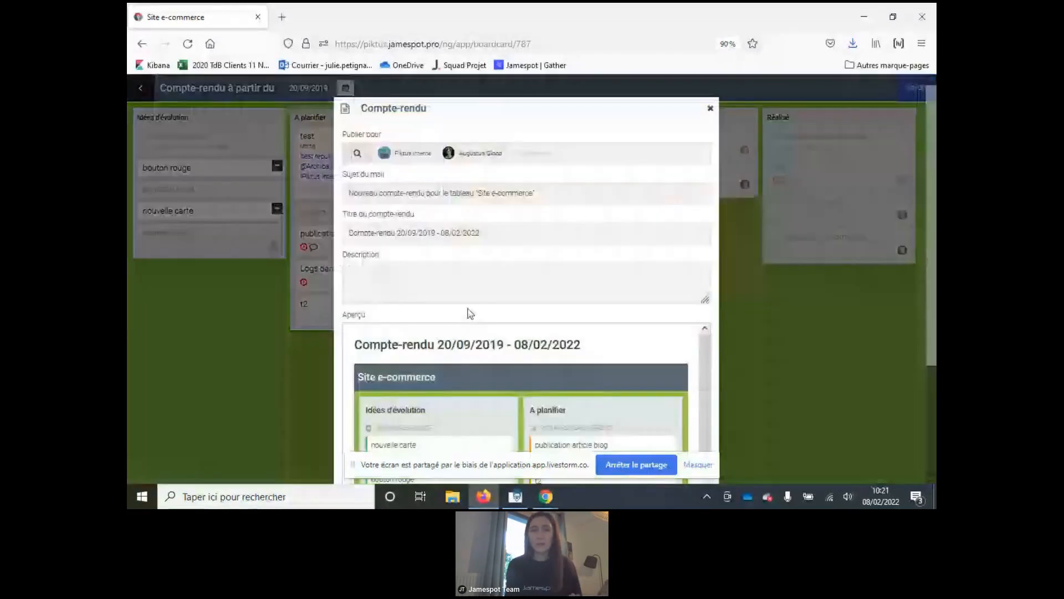
{"action": "scroll", "coordinate": [418, 317], "scroll_direction": "down", "scroll_amount": 2}
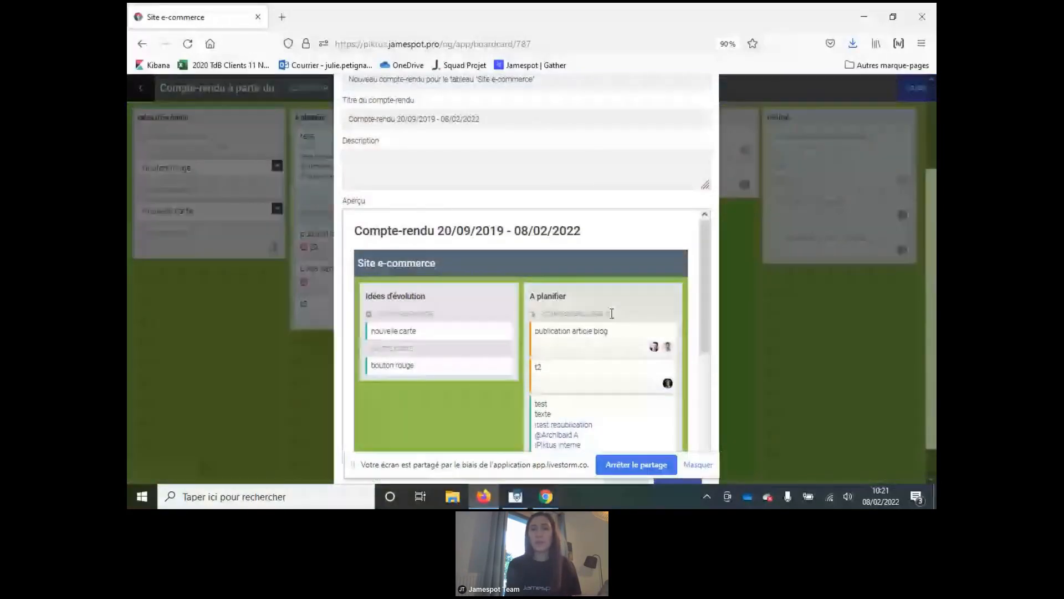
{"action": "scroll", "coordinate": [448, 284], "scroll_direction": "down", "scroll_amount": 1}
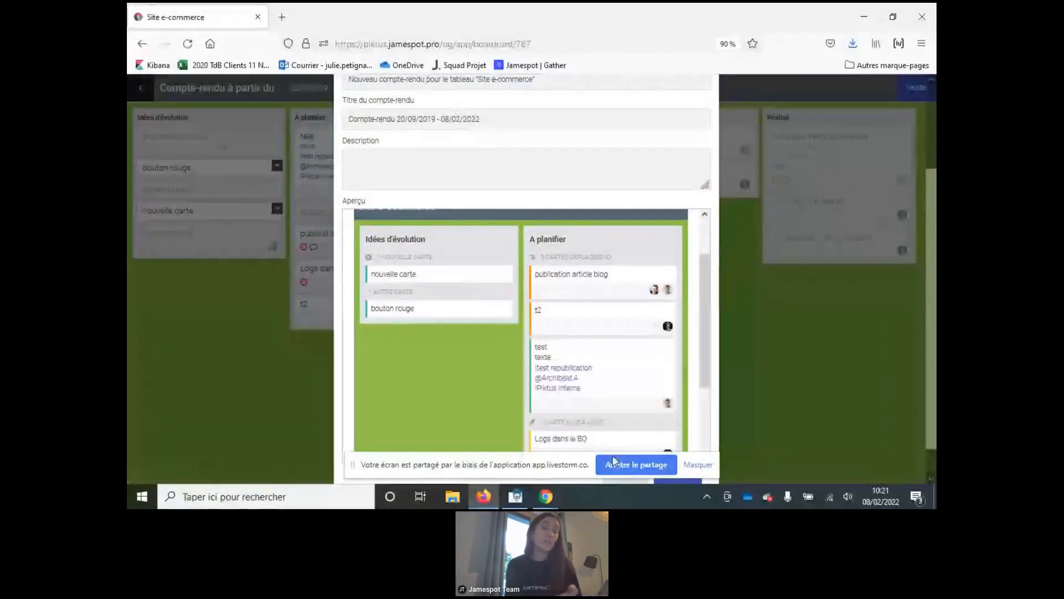
{"action": "scroll", "coordinate": [484, 376], "scroll_direction": "up", "scroll_amount": 1}
{"action": "scroll", "coordinate": [484, 375], "scroll_direction": "up", "scroll_amount": 2}
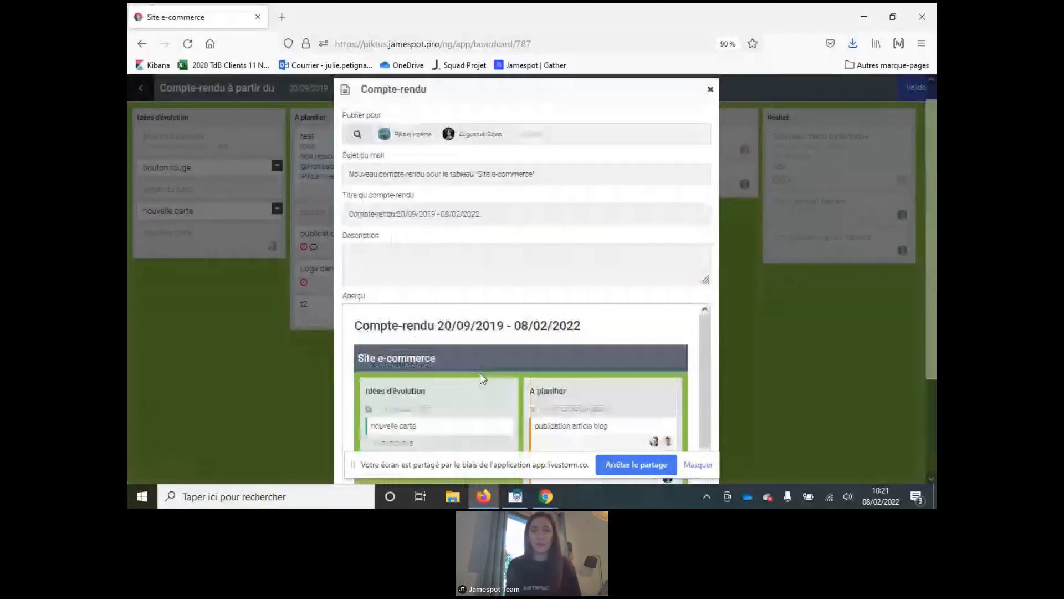
Enter "Ajouter un texte" as the report's description
{"action": "left_click", "coordinate": [397, 285]}
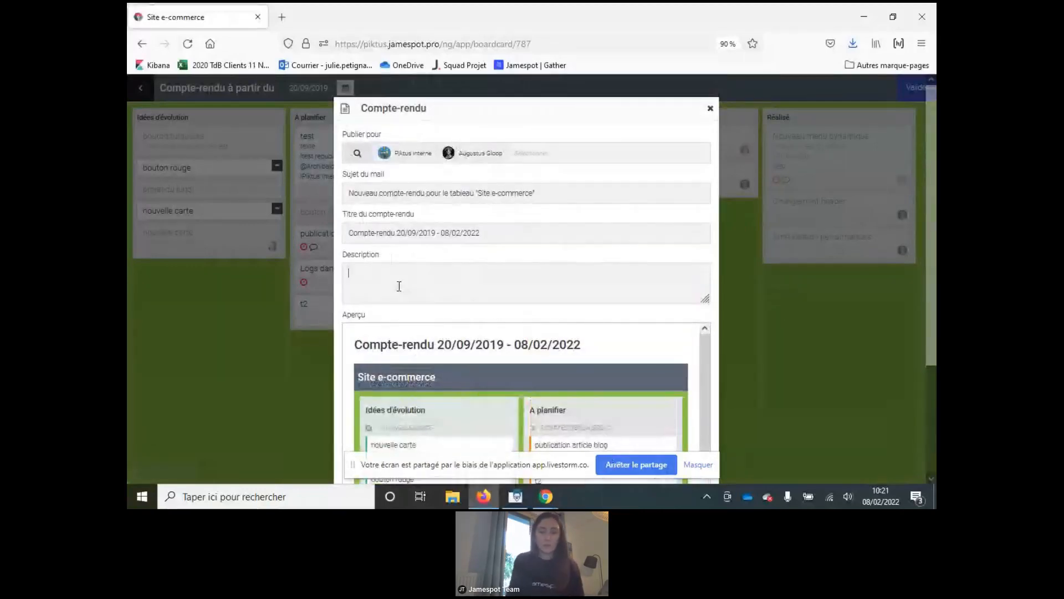
{"action": "type", "text": "Ajouter uine"}
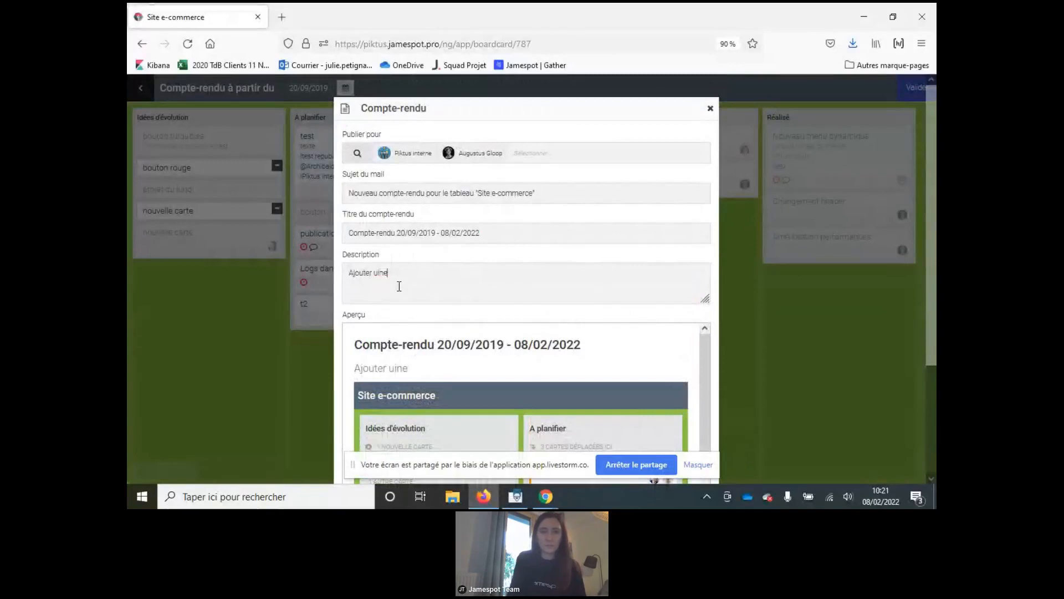
{"action": "key", "text": "BackSpace"}
{"action": "key", "text": "BackSpace"}
{"action": "key", "text": "BackSpace"}
{"action": "type", "text": "n texte"}
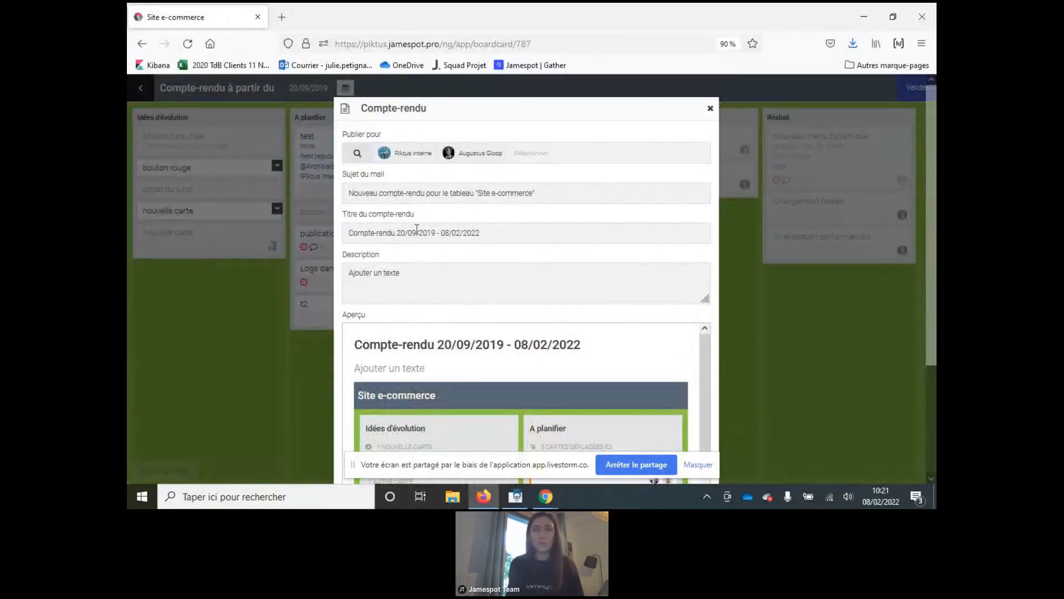
Examine the report's recipients, mail subject, title and full preview, including the colour legend
{"action": "scroll", "coordinate": [551, 368], "scroll_direction": "down", "scroll_amount": 6}
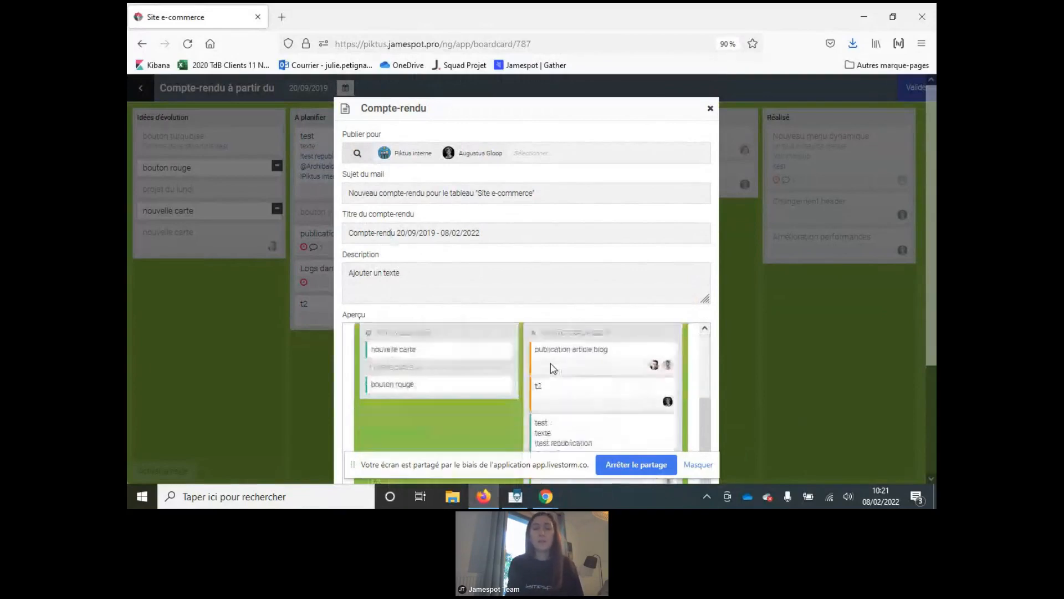
{"action": "scroll", "coordinate": [550, 372], "scroll_direction": "up", "scroll_amount": 6}
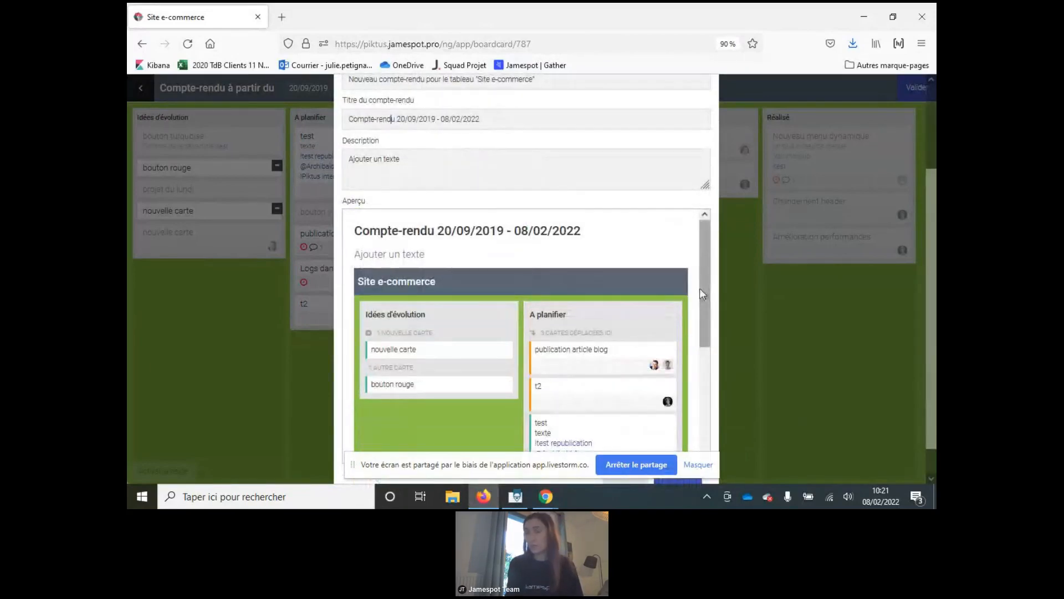
{"action": "scroll", "coordinate": [548, 200], "scroll_direction": "up", "scroll_amount": 1}
{"action": "scroll", "coordinate": [548, 187], "scroll_direction": "up", "scroll_amount": 2}
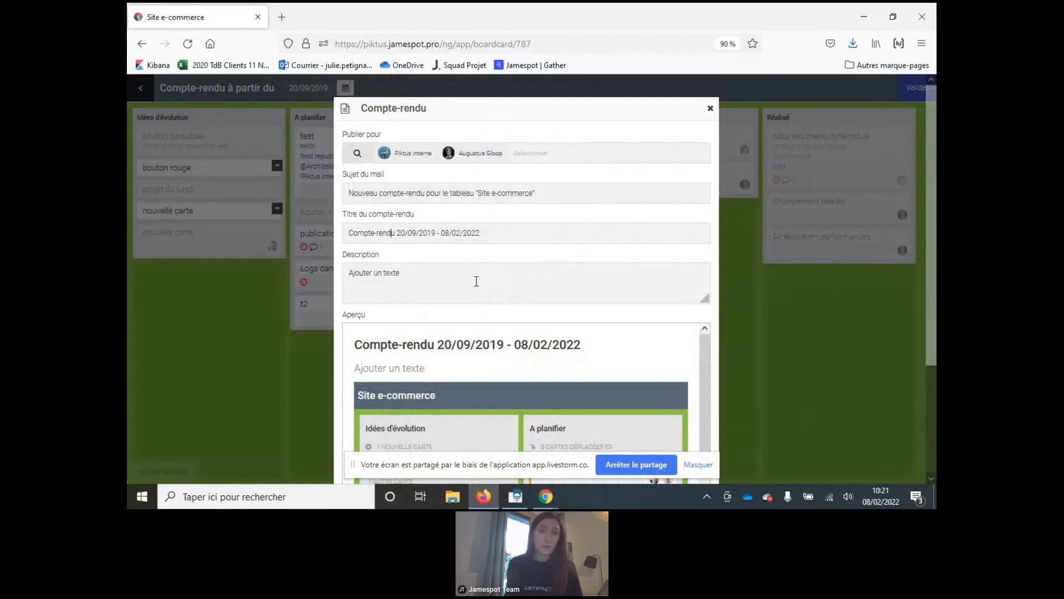
{"action": "scroll", "coordinate": [471, 184], "scroll_direction": "down", "scroll_amount": 2}
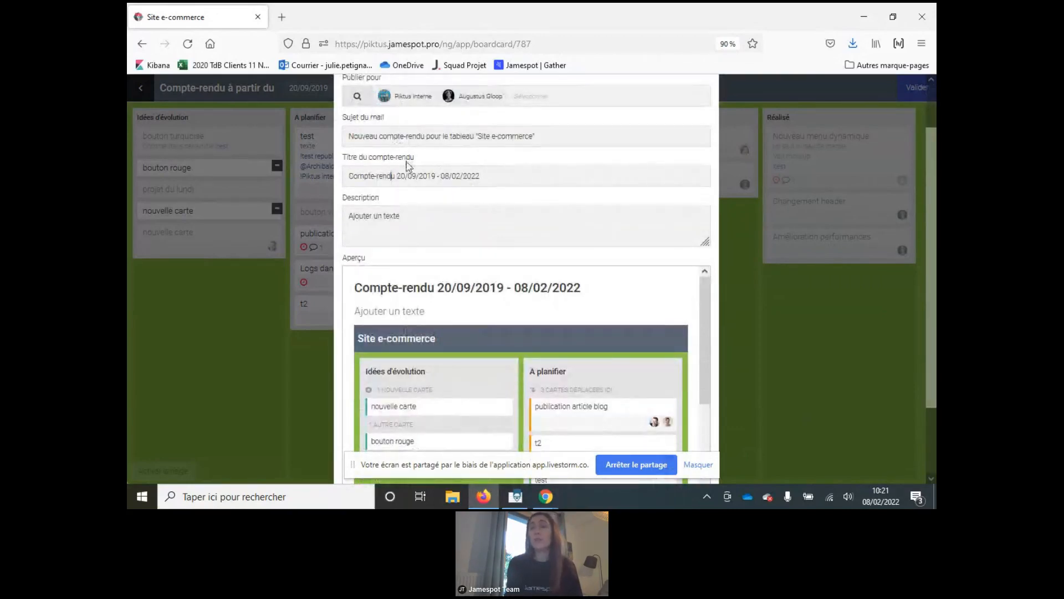
{"action": "scroll", "coordinate": [408, 166], "scroll_direction": "up", "scroll_amount": 2}
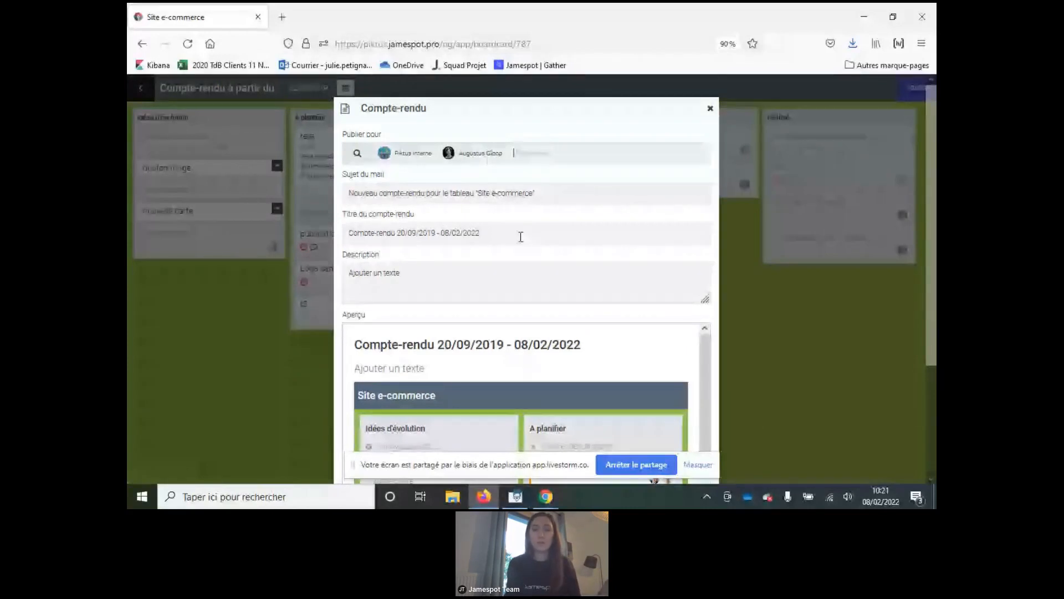
{"action": "scroll", "coordinate": [521, 237], "scroll_direction": "down", "scroll_amount": 6}
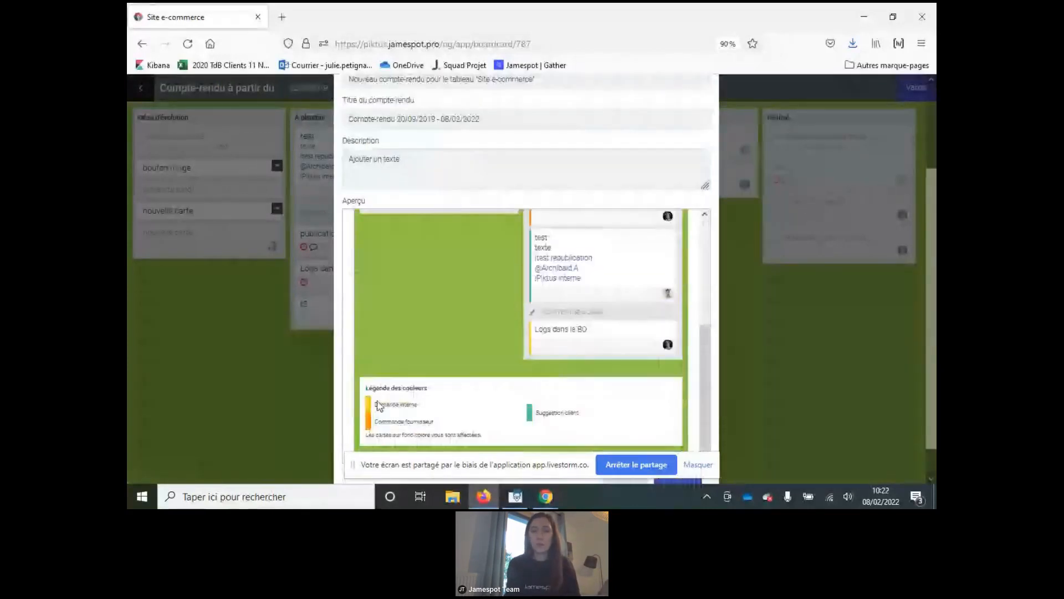
{"action": "scroll", "coordinate": [593, 436], "scroll_direction": "up", "scroll_amount": 6}
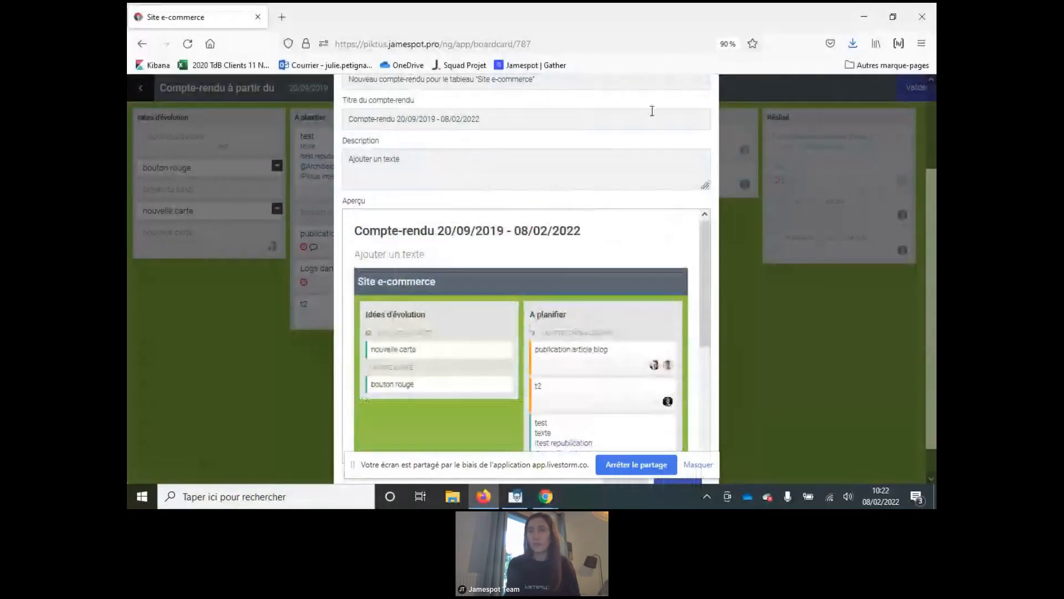
{"action": "scroll", "coordinate": [753, 218], "scroll_direction": "up", "scroll_amount": 2}
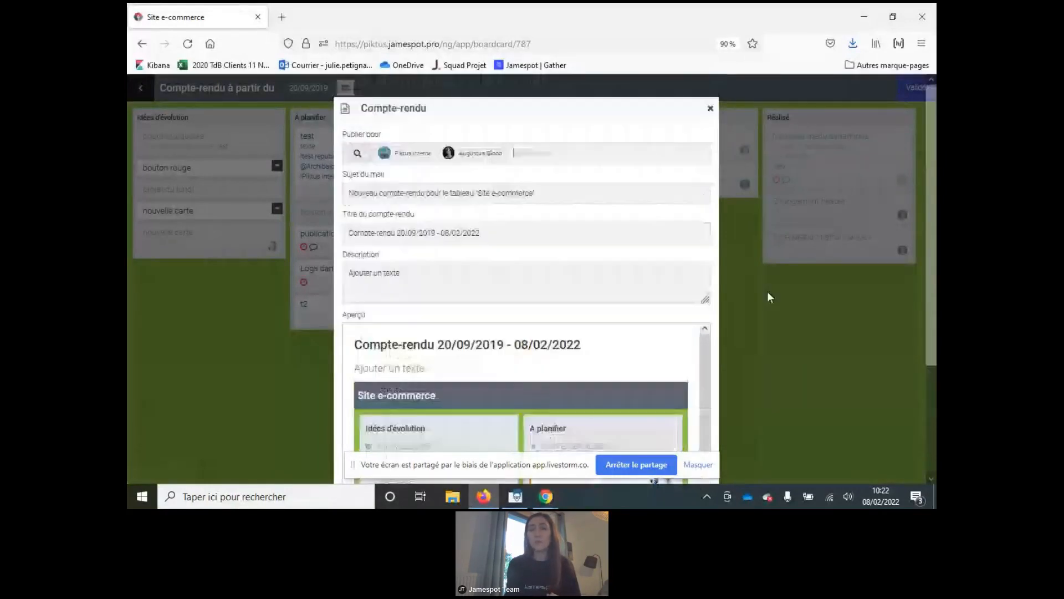
Abandon the report without publishing it, return to the board and hide the list of reports
{"action": "left_click", "coordinate": [709, 111]}
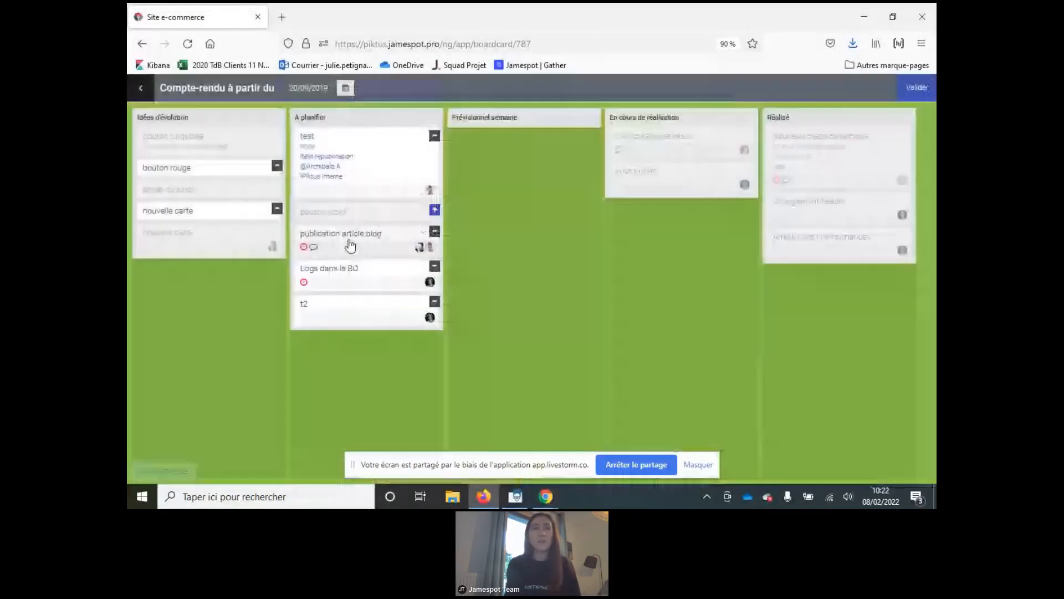
{"action": "left_click", "coordinate": [141, 89]}
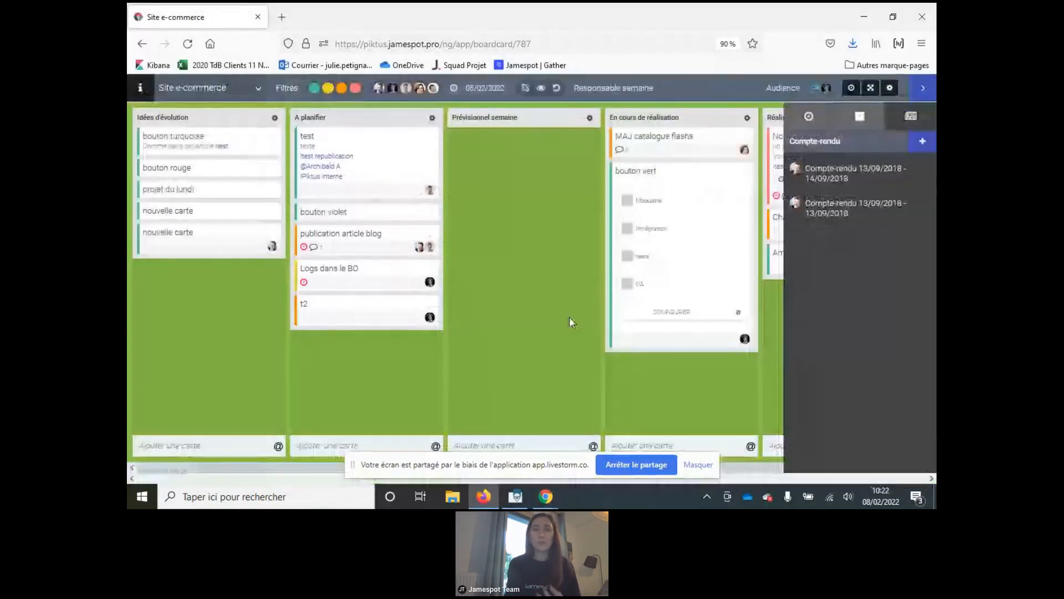
{"action": "left_click", "coordinate": [920, 91]}
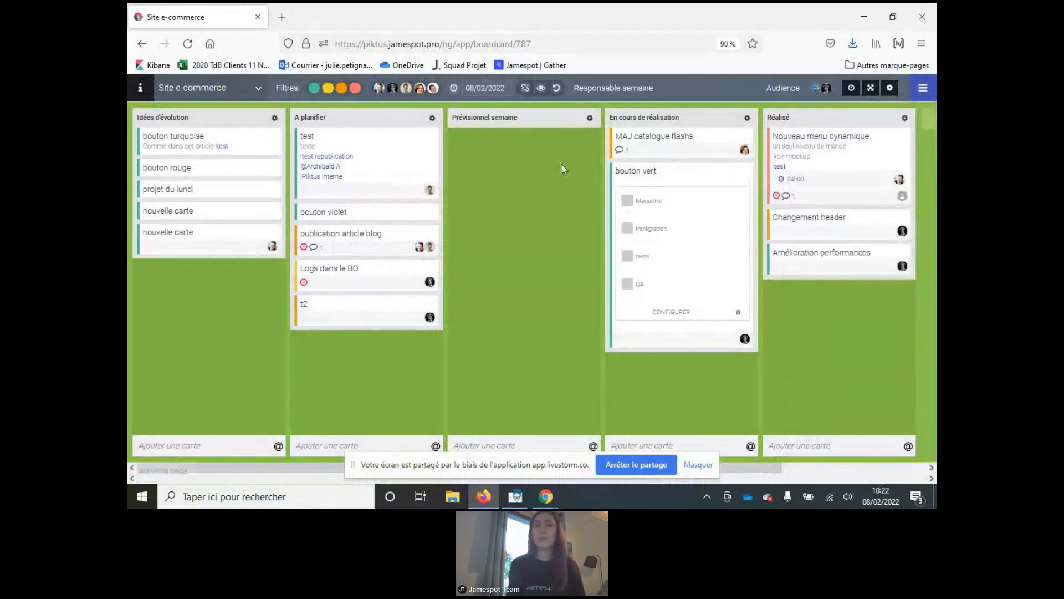
Reopen the Site e-commerce board, leave its full-screen display and return to the overview of all boards
{"action": "left_click", "coordinate": [177, 91]}
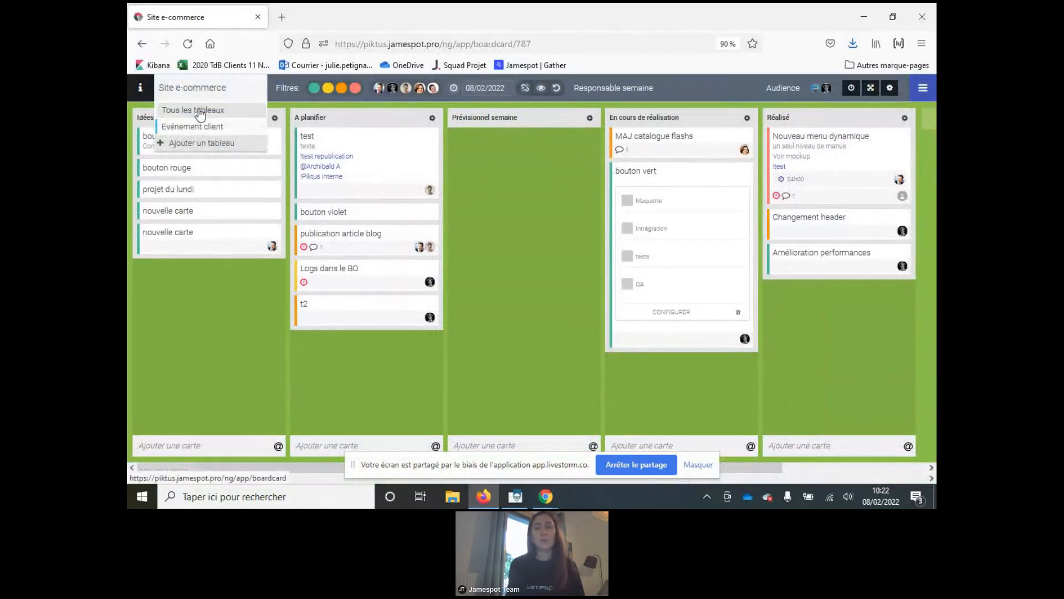
{"action": "left_click", "coordinate": [199, 111]}
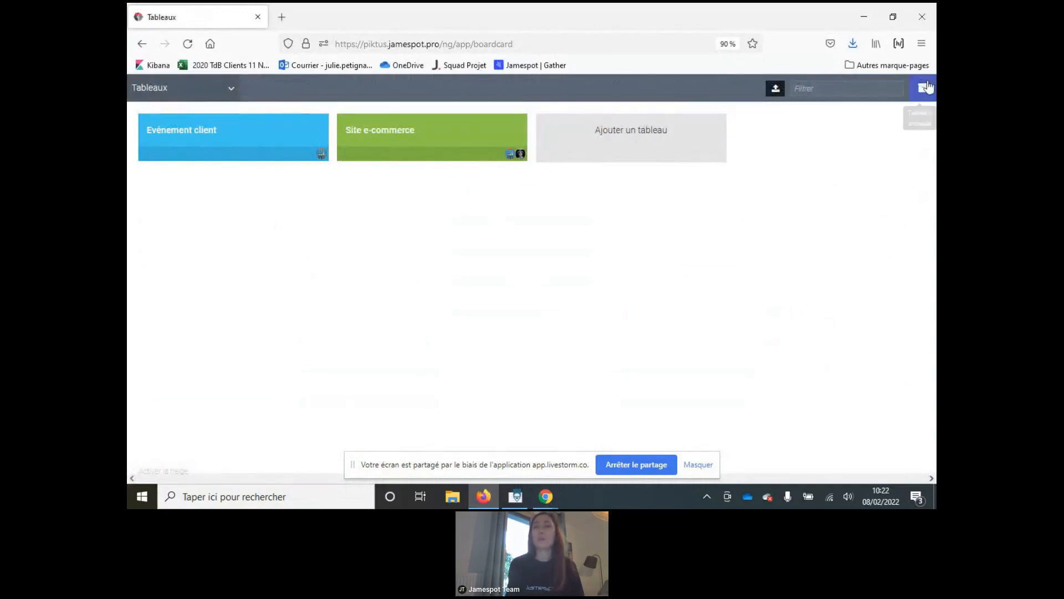
{"action": "left_click", "coordinate": [386, 142]}
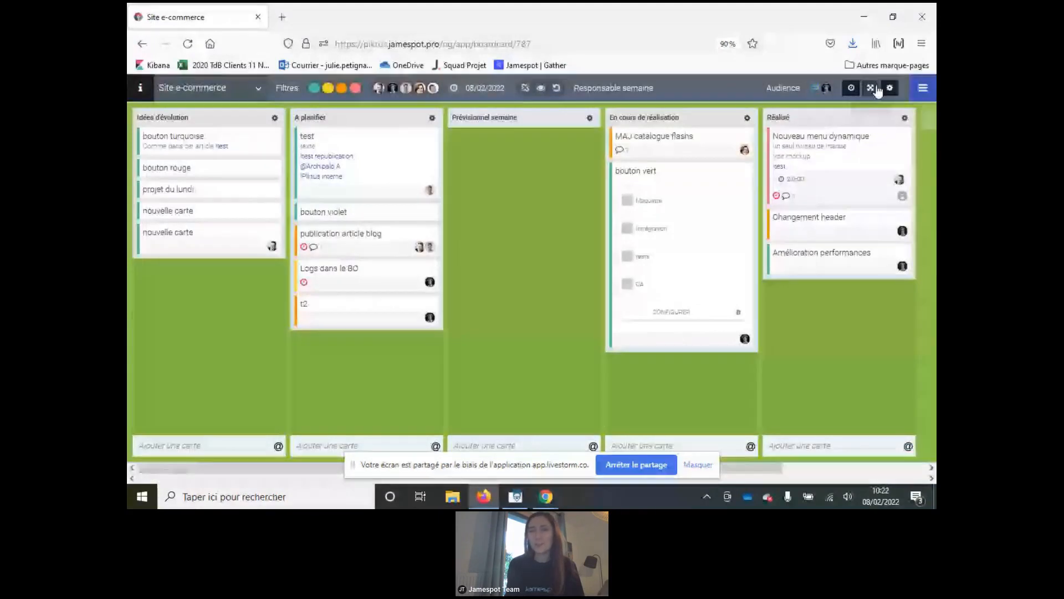
{"action": "left_click", "coordinate": [875, 88]}
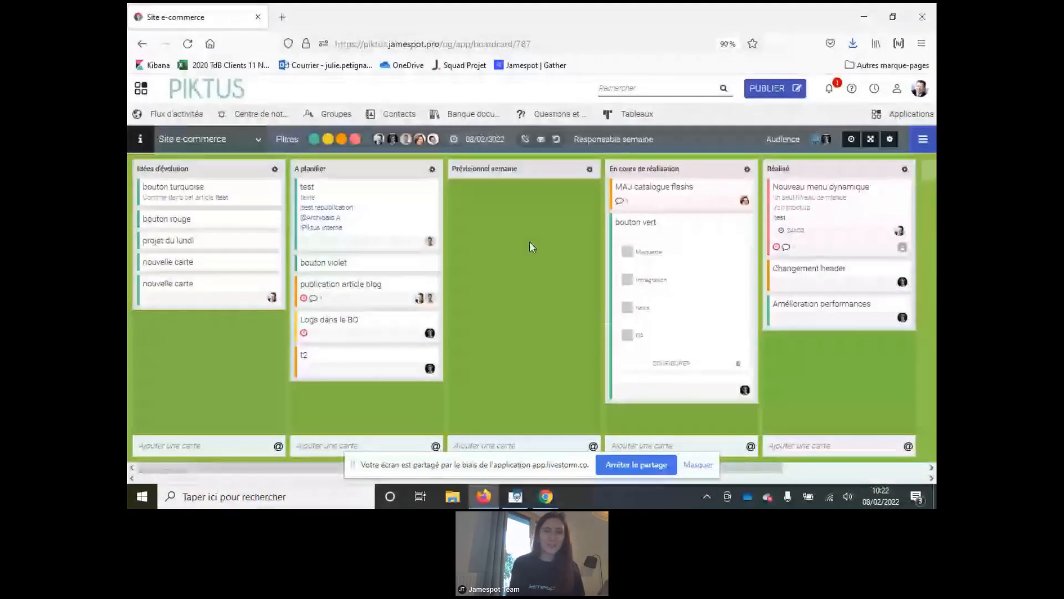
{"action": "left_click", "coordinate": [634, 115]}
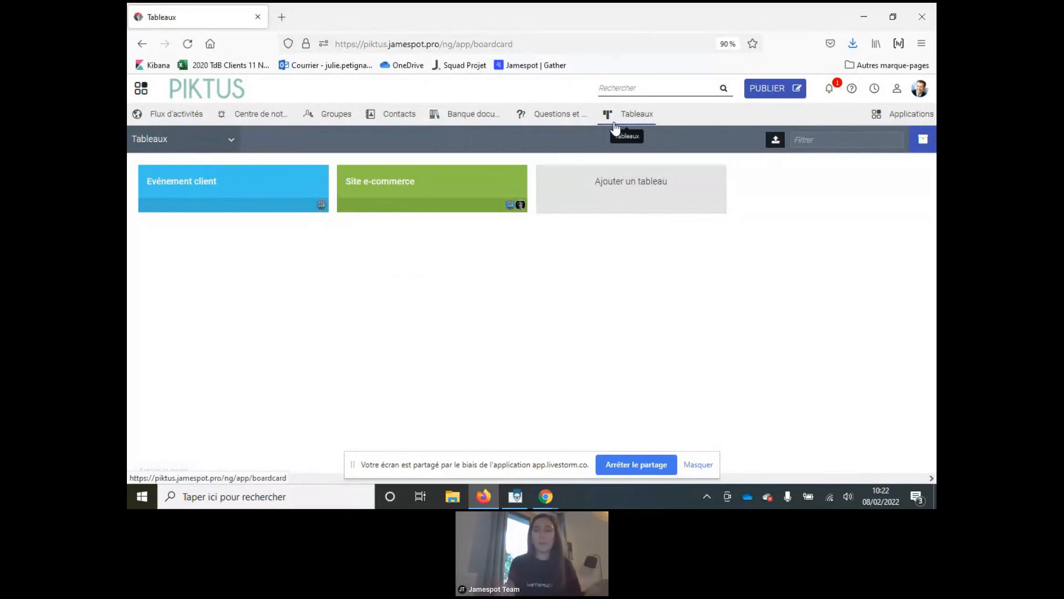
Look through the platform's list of applications for Tableaux and display the side menu of favourite applications
{"action": "left_click", "coordinate": [893, 121]}
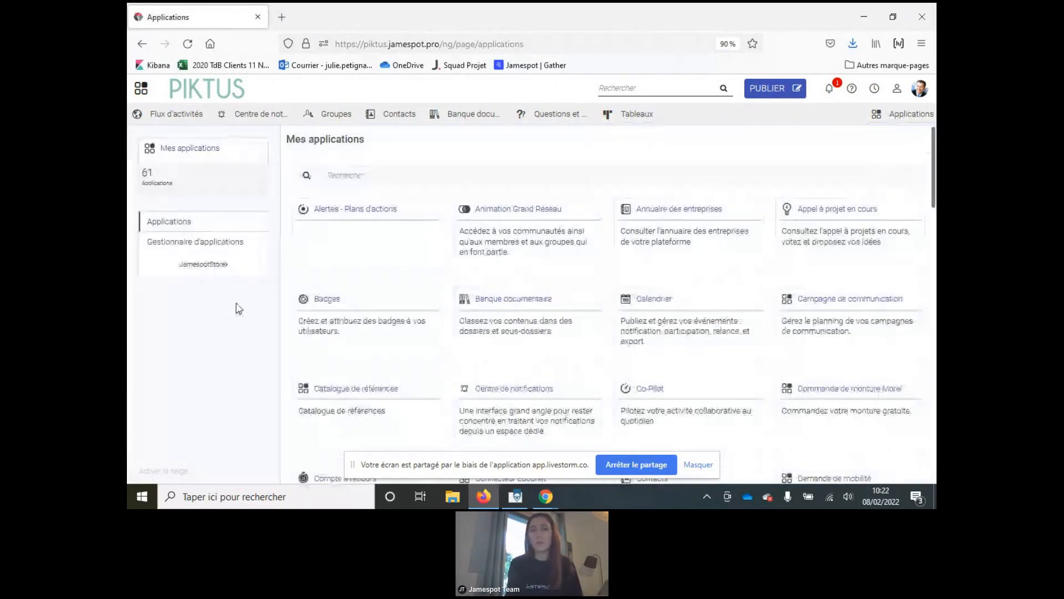
{"action": "scroll", "coordinate": [596, 373], "scroll_direction": "down", "scroll_amount": 8}
{"action": "scroll", "coordinate": [598, 388], "scroll_direction": "down", "scroll_amount": 7}
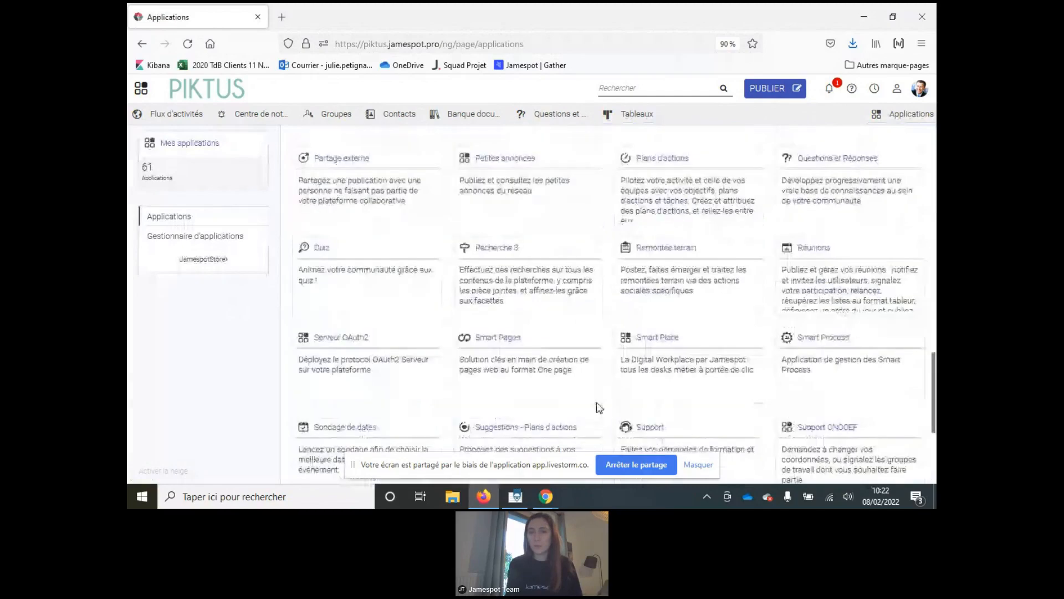
{"action": "scroll", "coordinate": [774, 267], "scroll_direction": "down", "scroll_amount": 2}
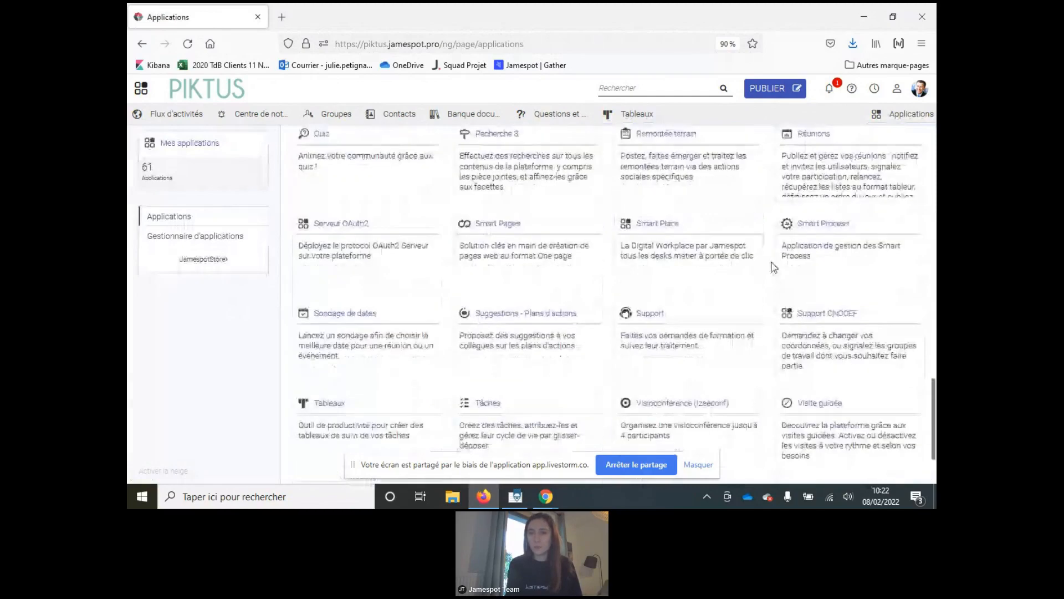
{"action": "scroll", "coordinate": [773, 267], "scroll_direction": "down", "scroll_amount": 2}
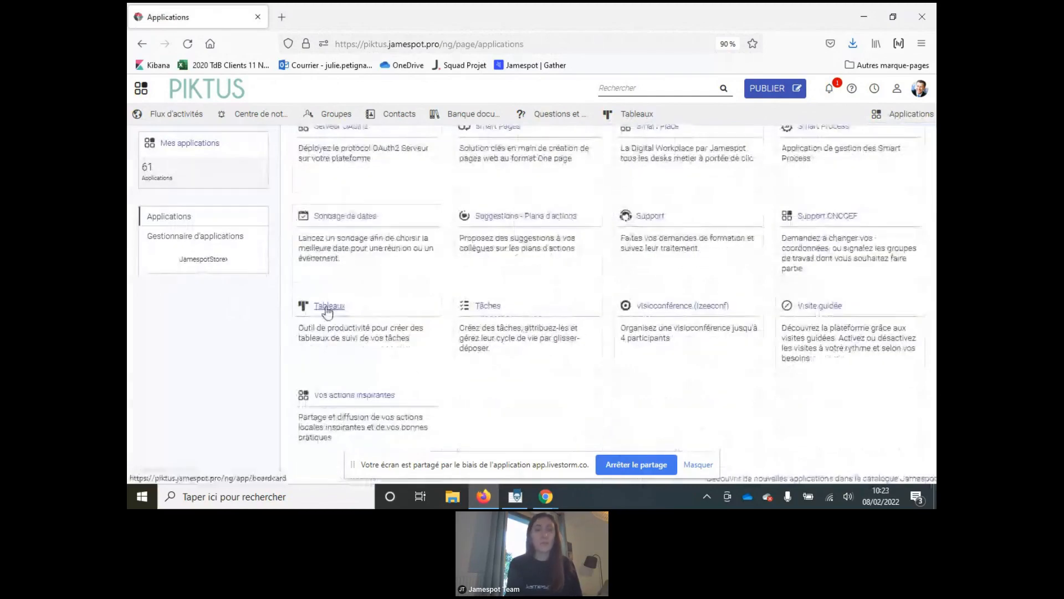
{"action": "scroll", "coordinate": [222, 333], "scroll_direction": "up", "scroll_amount": 10}
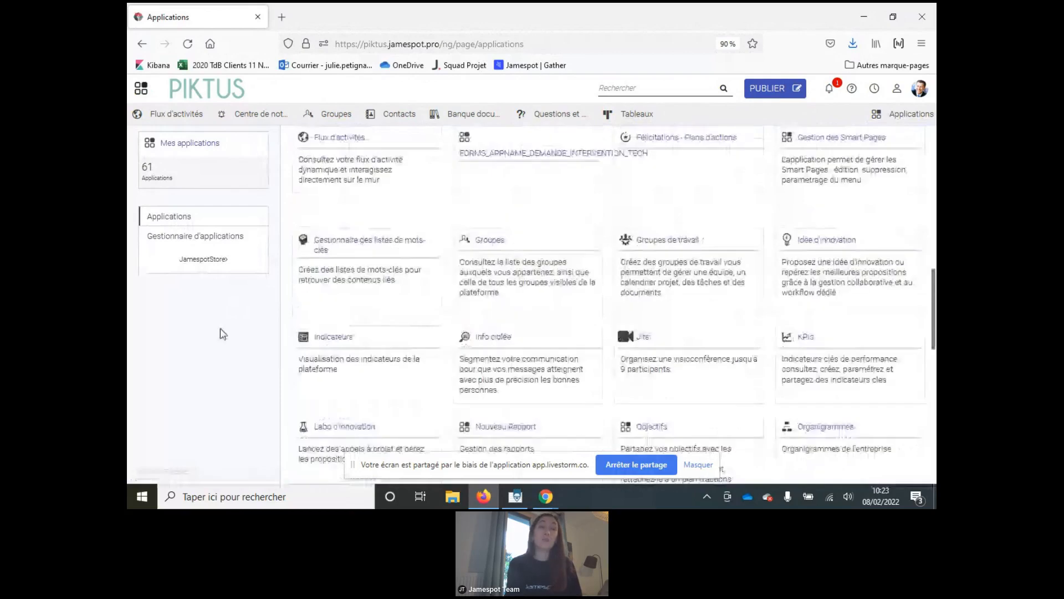
{"action": "scroll", "coordinate": [248, 317], "scroll_direction": "up", "scroll_amount": 5}
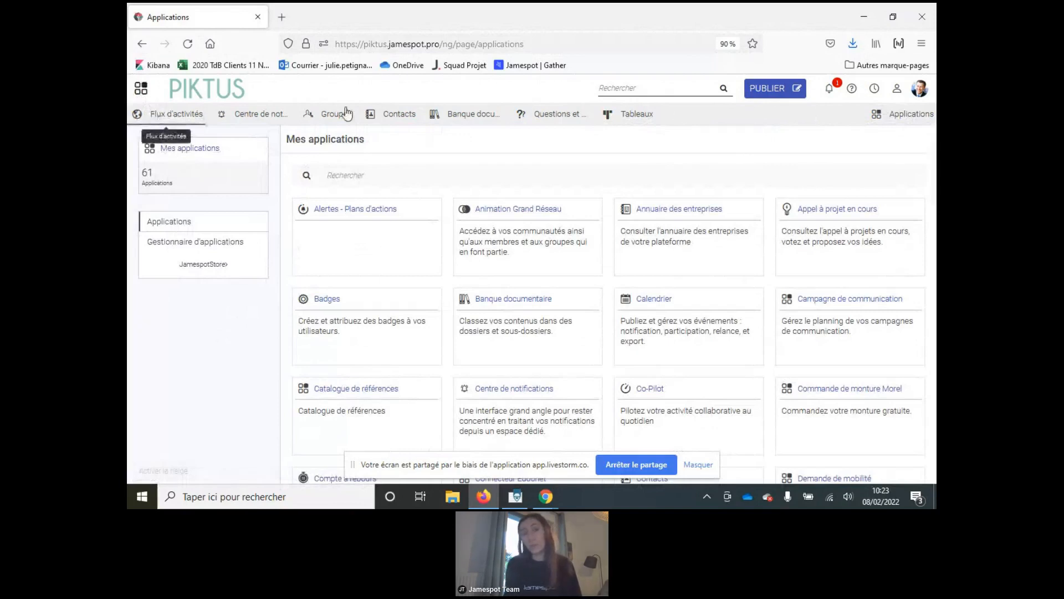
{"action": "left_click", "coordinate": [141, 89]}
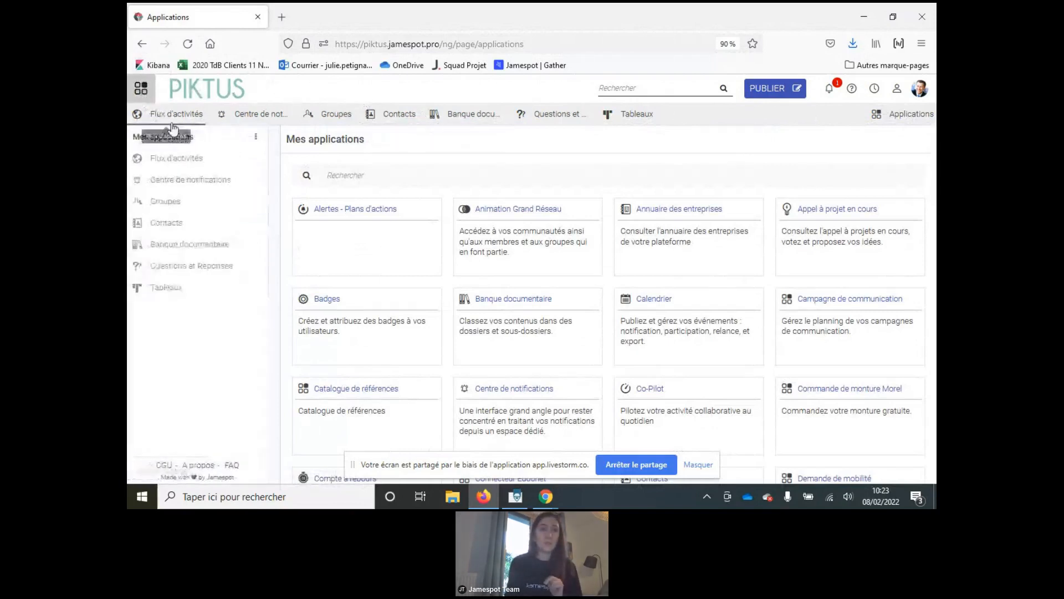
{"action": "left_click", "coordinate": [178, 159]}
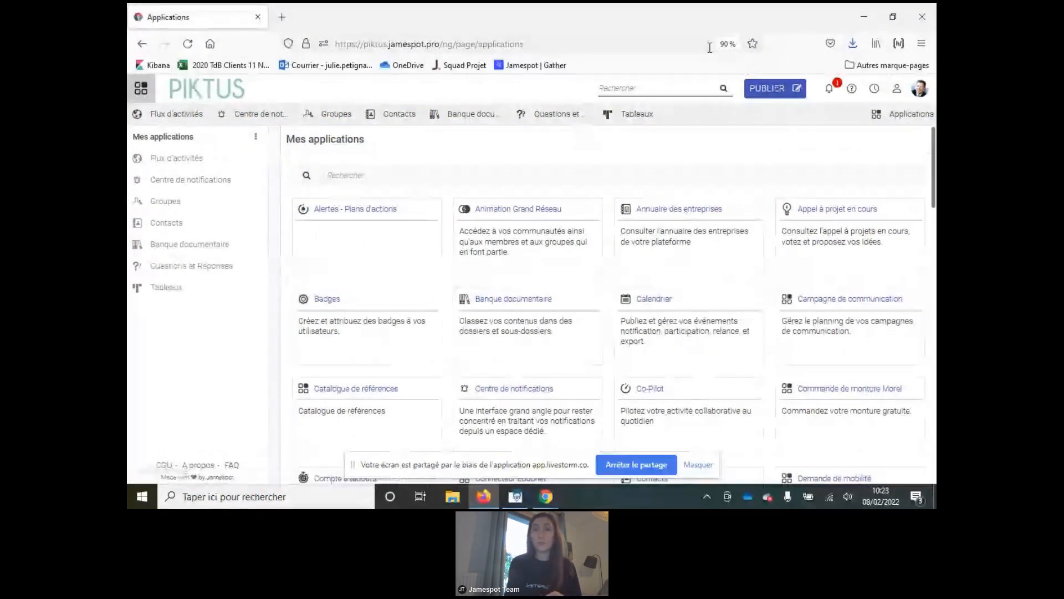
Search the platform for "tab" and open the Tableaux application from the suggestions
{"action": "left_click", "coordinate": [651, 91]}
{"action": "type", "text": "tab"}
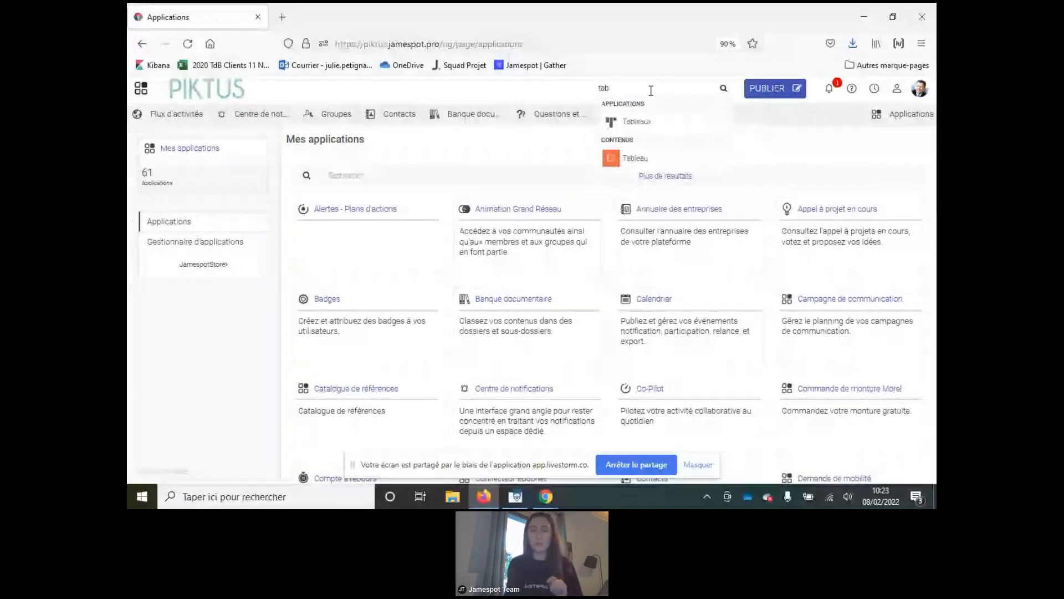
{"action": "left_click", "coordinate": [646, 127]}
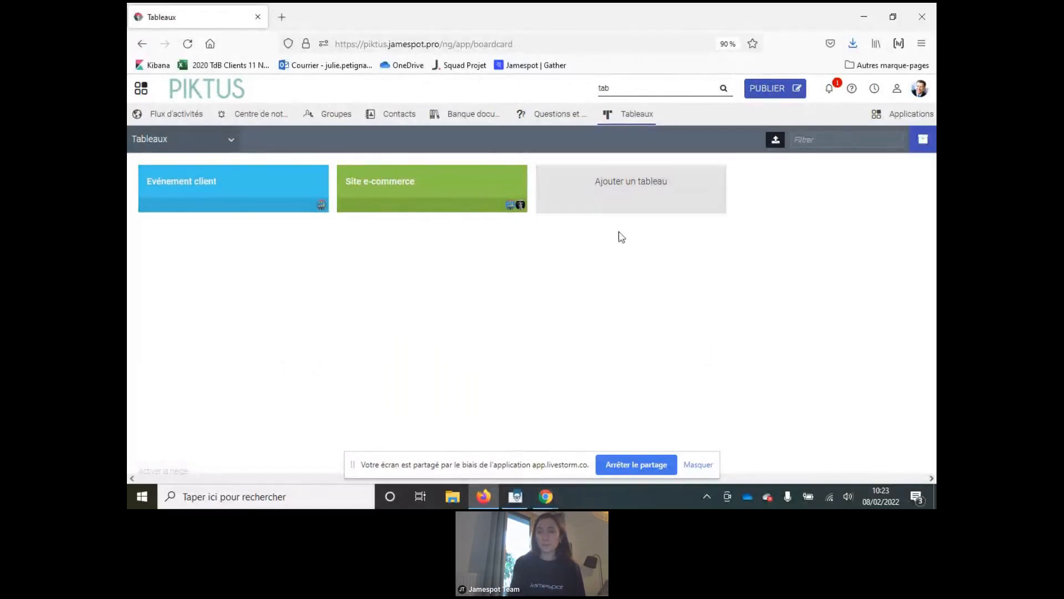
Start a new board and give it the title "nouveau projet"
{"action": "left_click", "coordinate": [645, 185]}
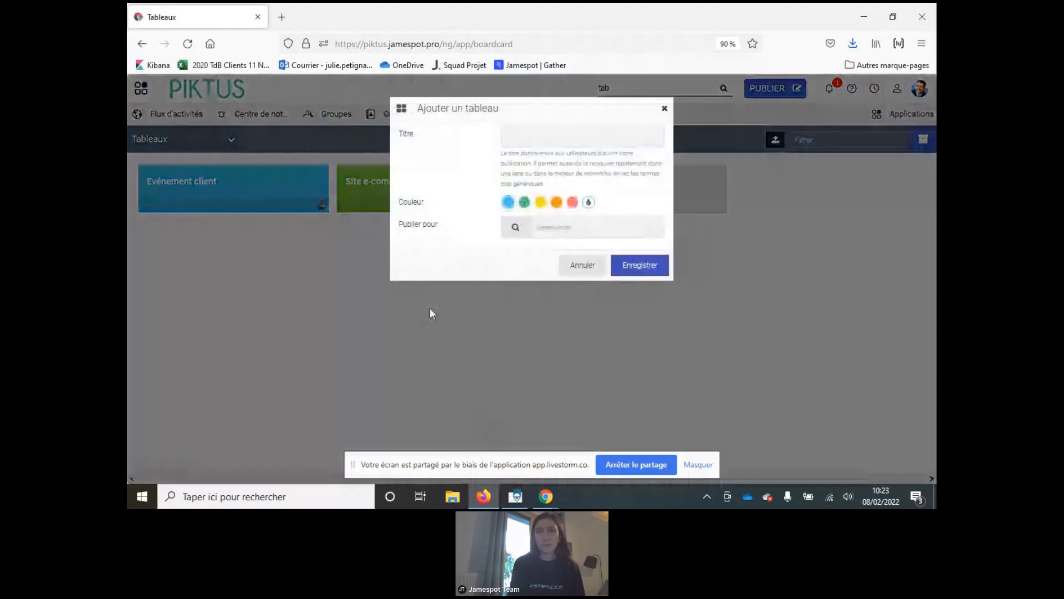
{"action": "left_click", "coordinate": [546, 137]}
{"action": "type", "text": "nouveau"}
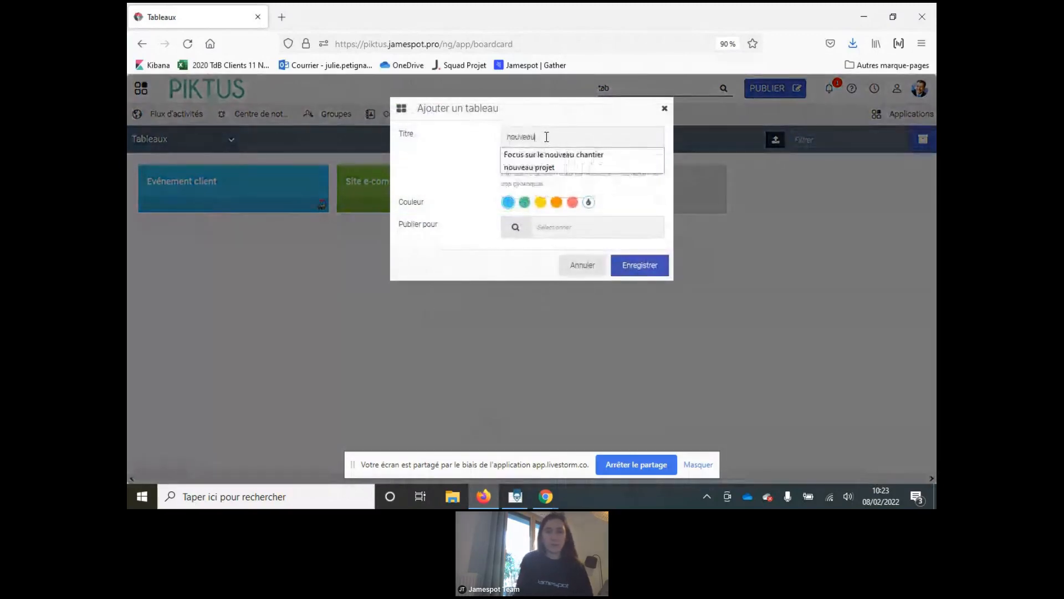
{"action": "type", "text": " projet"}
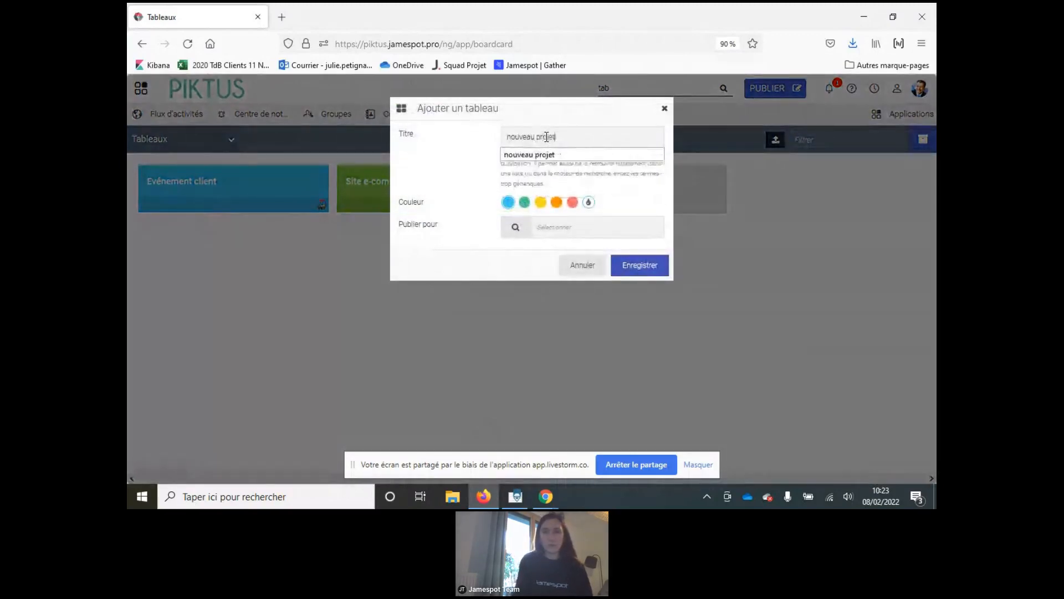
{"action": "left_click", "coordinate": [587, 155]}
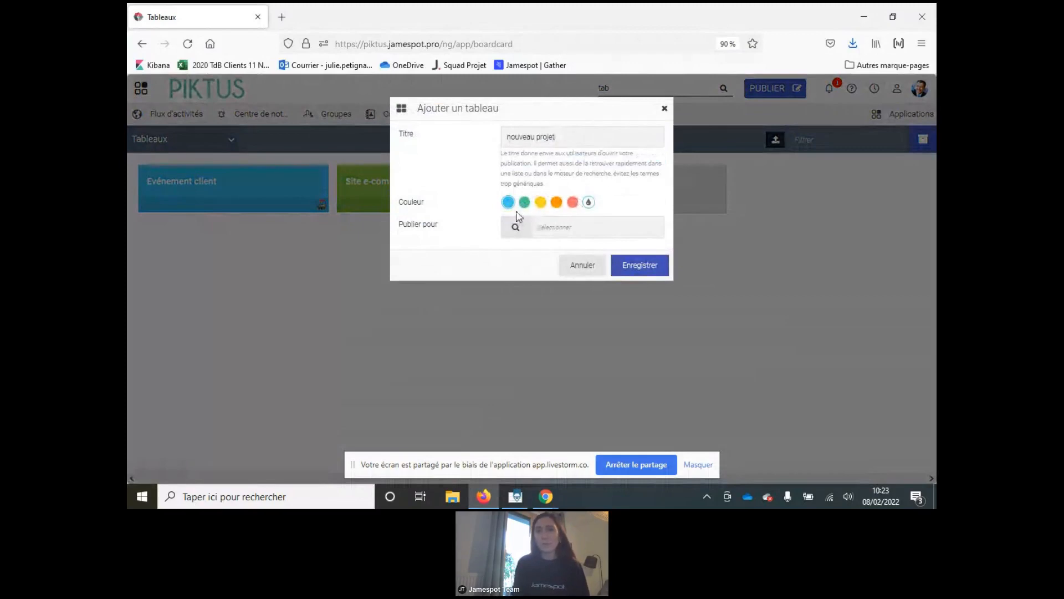
Colour the new board orange, publish it for the Piktus interne group and save it
{"action": "left_click", "coordinate": [557, 203]}
{"action": "left_click", "coordinate": [557, 231]}
{"action": "type", "text": "piktus"}
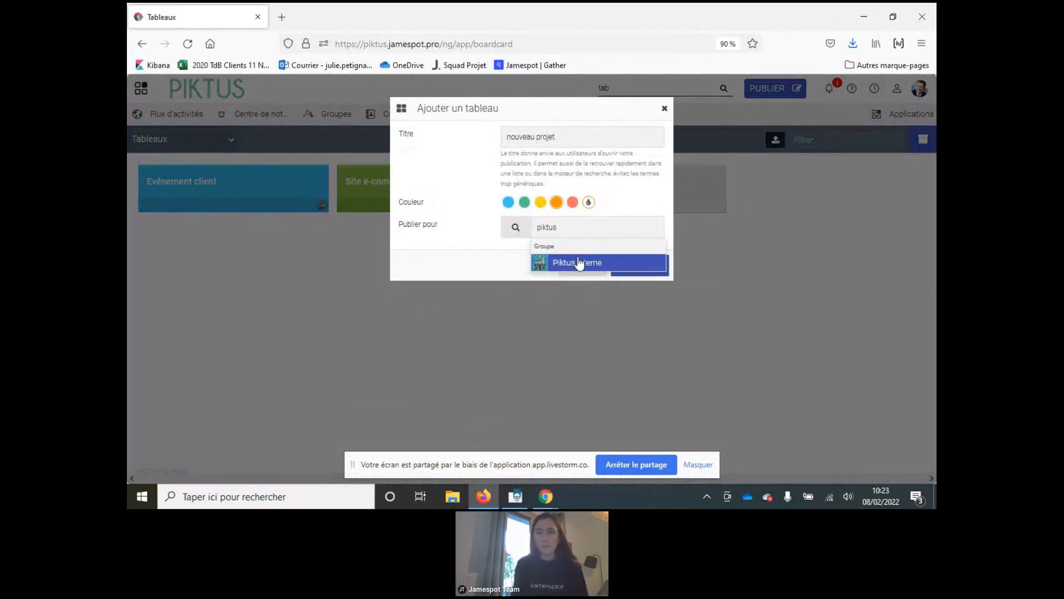
{"action": "left_click", "coordinate": [577, 263]}
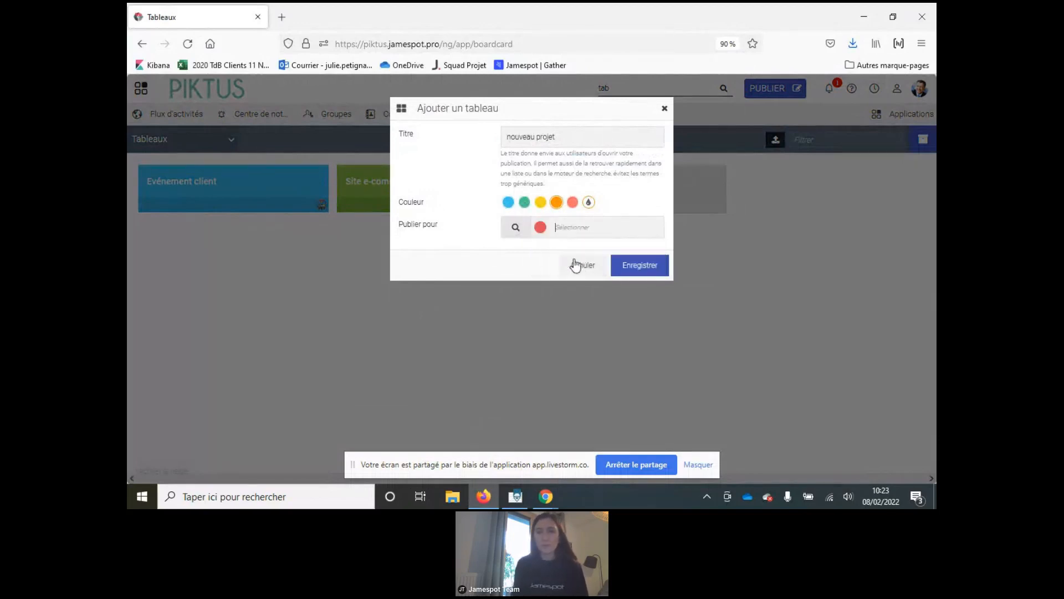
{"action": "left_click", "coordinate": [637, 272]}
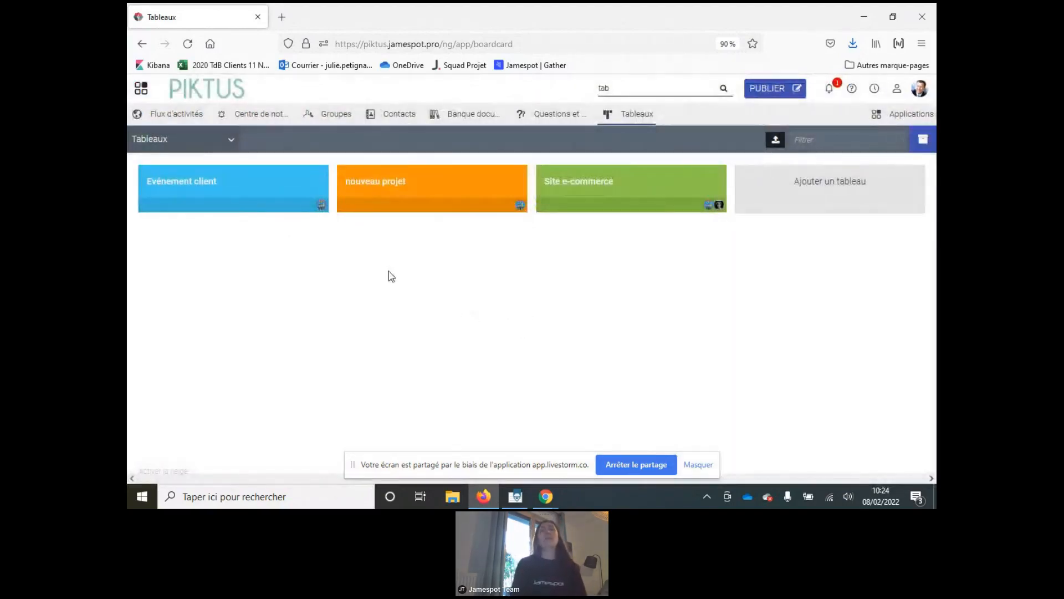
Open the nouveau projet board and add a first list titled "A démarrer"
{"action": "left_click", "coordinate": [421, 189]}
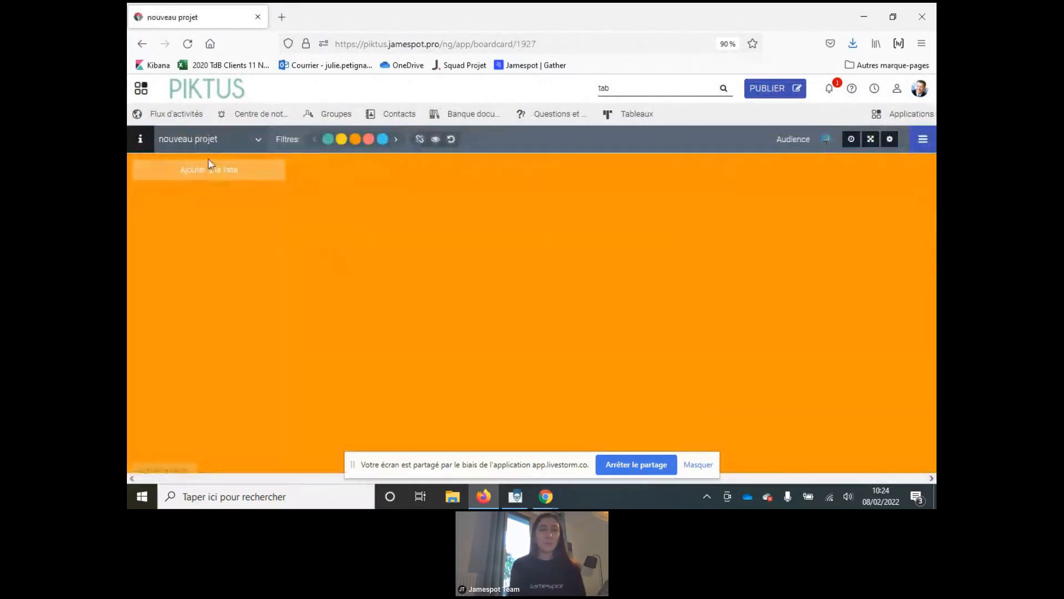
{"action": "left_click", "coordinate": [215, 172]}
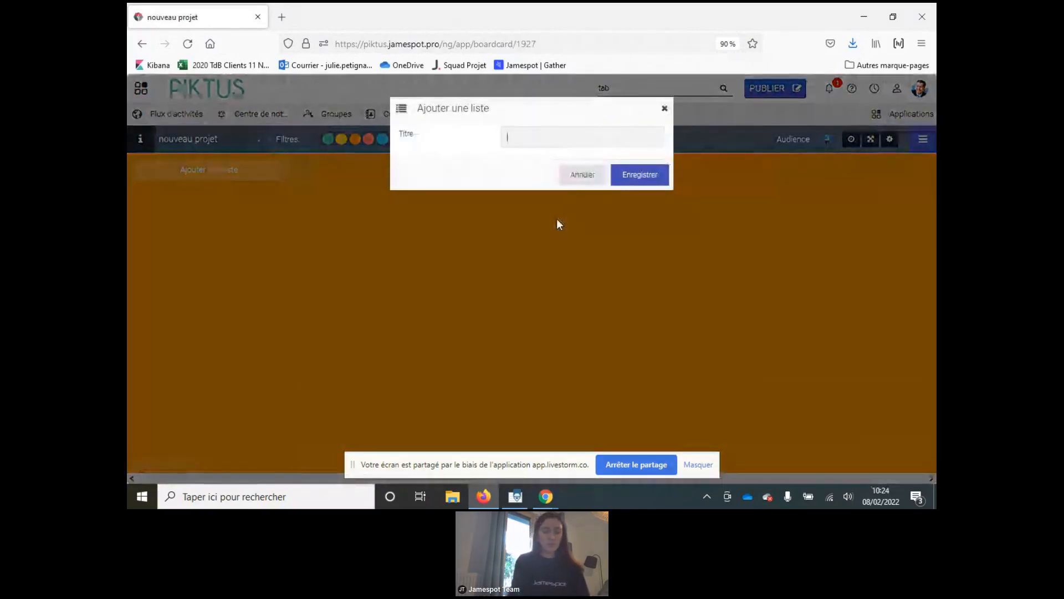
{"action": "type", "text": "A démarrer"}
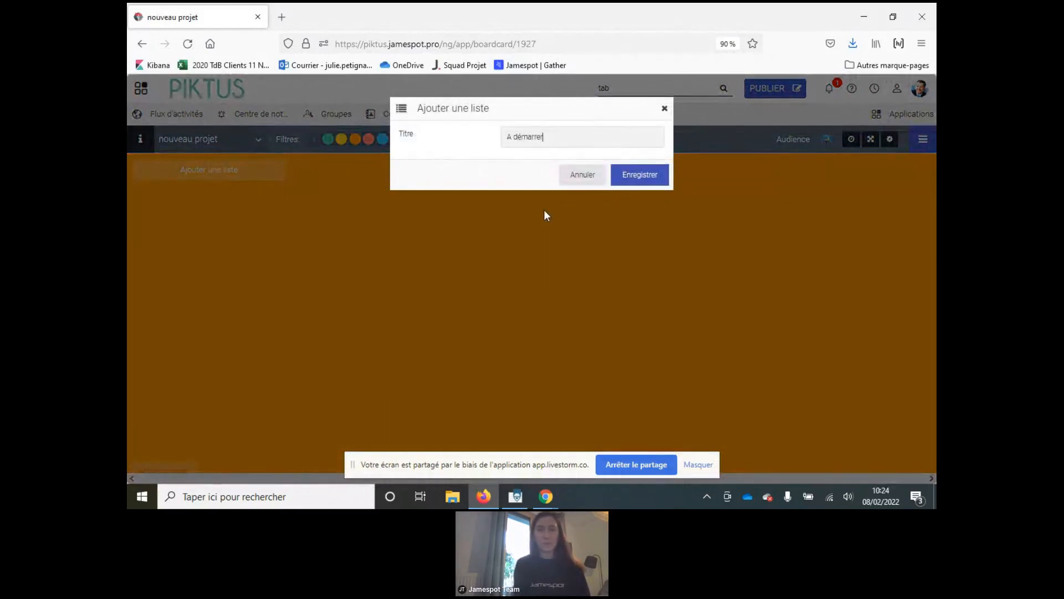
{"action": "left_click", "coordinate": [620, 178]}
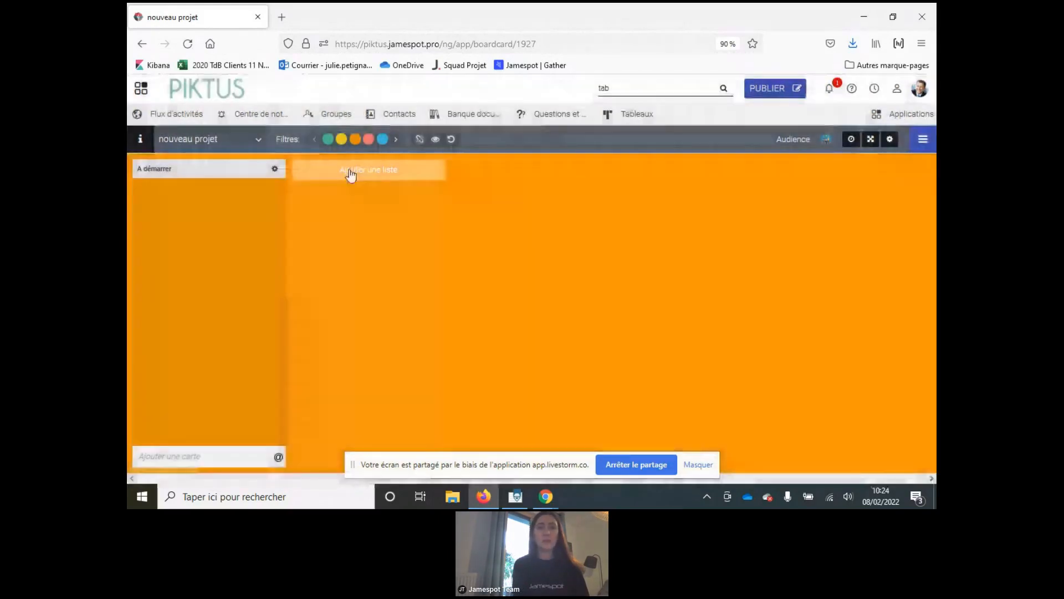
Add two more lists titled "en cours" and "En retard" to the nouveau projet board
{"action": "left_click", "coordinate": [351, 172]}
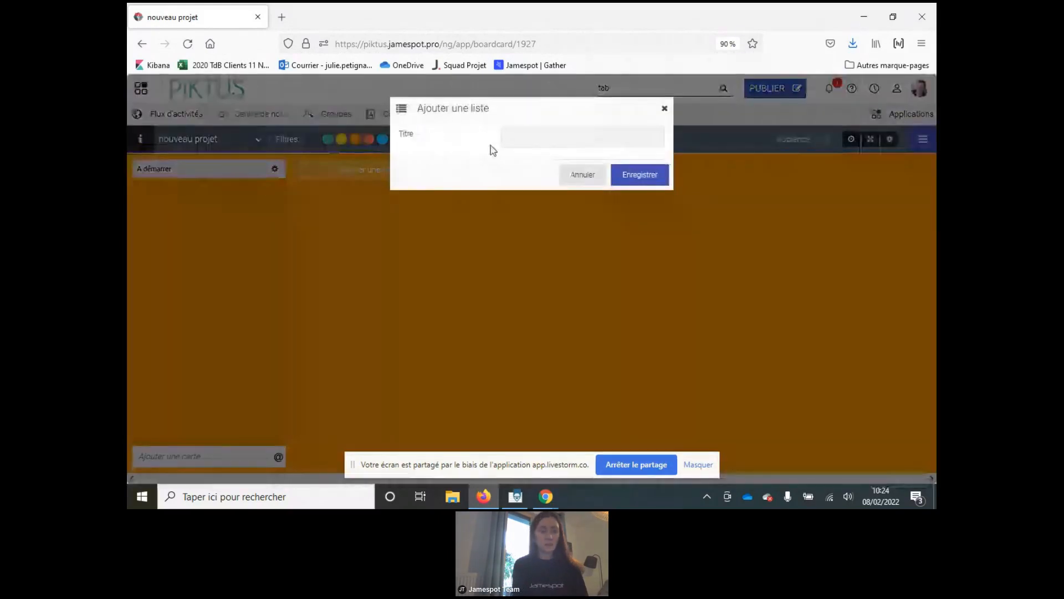
{"action": "type", "text": "en cours"}
{"action": "left_click", "coordinate": [657, 175]}
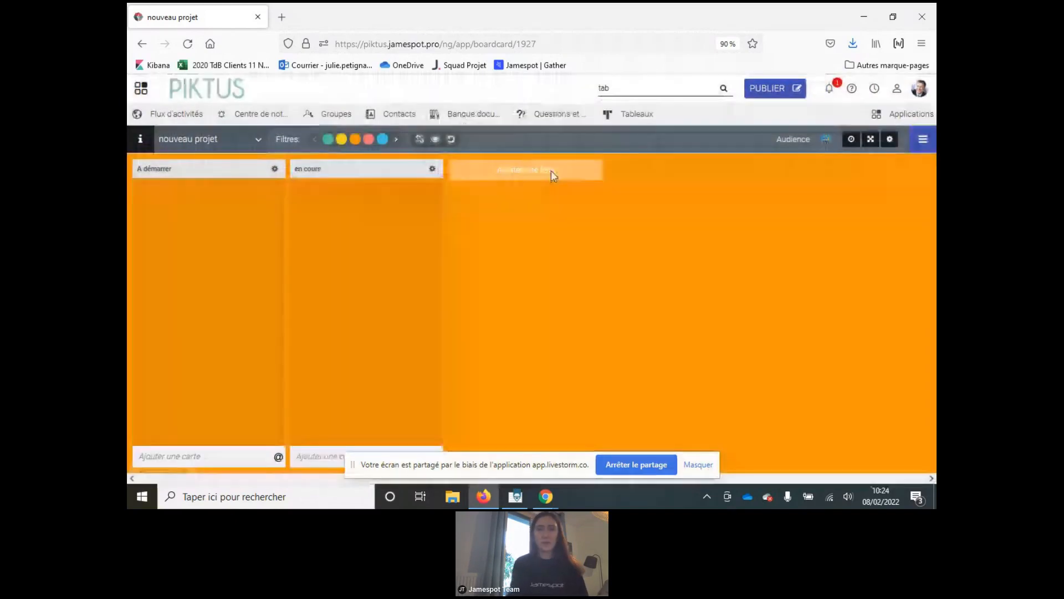
{"action": "left_click", "coordinate": [552, 173]}
{"action": "key", "text": "BackSpace"}
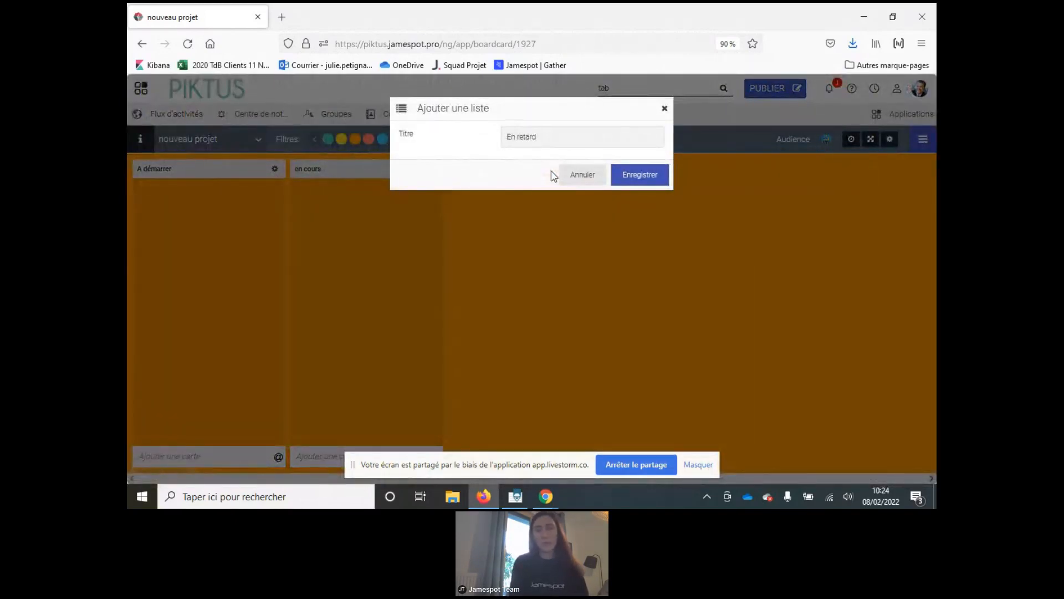
{"action": "left_click", "coordinate": [626, 176]}
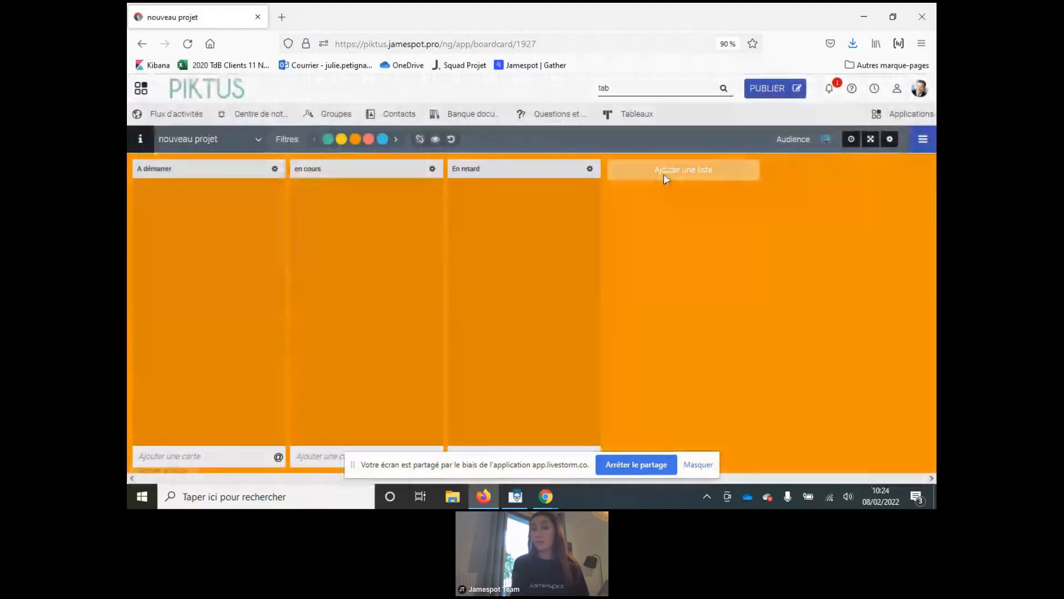
Add the lists "Réalisé" and "Validé" after the En retard list
{"action": "left_click", "coordinate": [665, 172]}
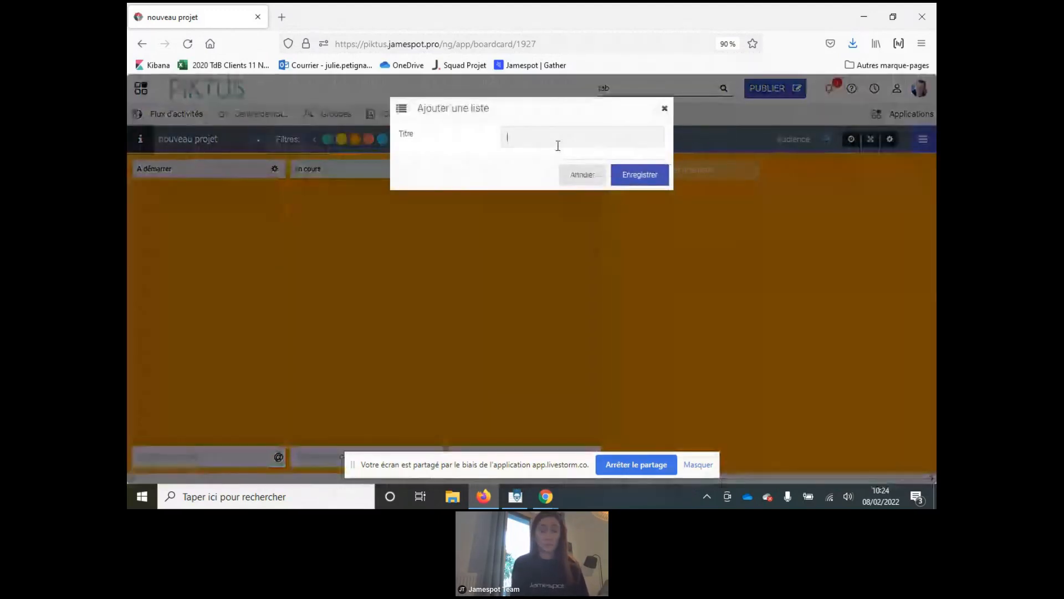
{"action": "type", "text": "Réalisé"}
{"action": "left_click", "coordinate": [630, 180]}
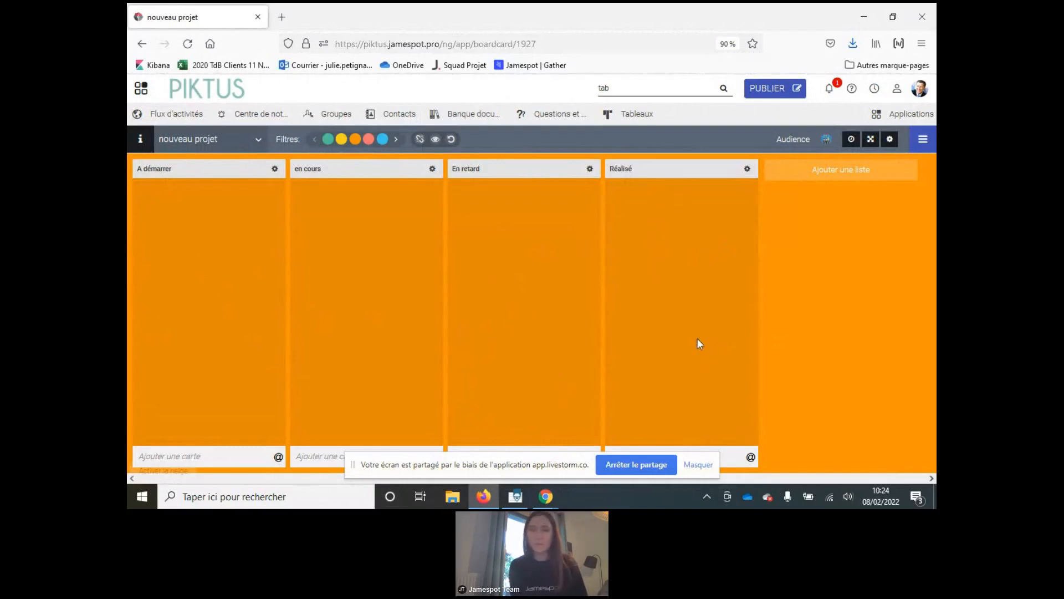
{"action": "left_click", "coordinate": [843, 173]}
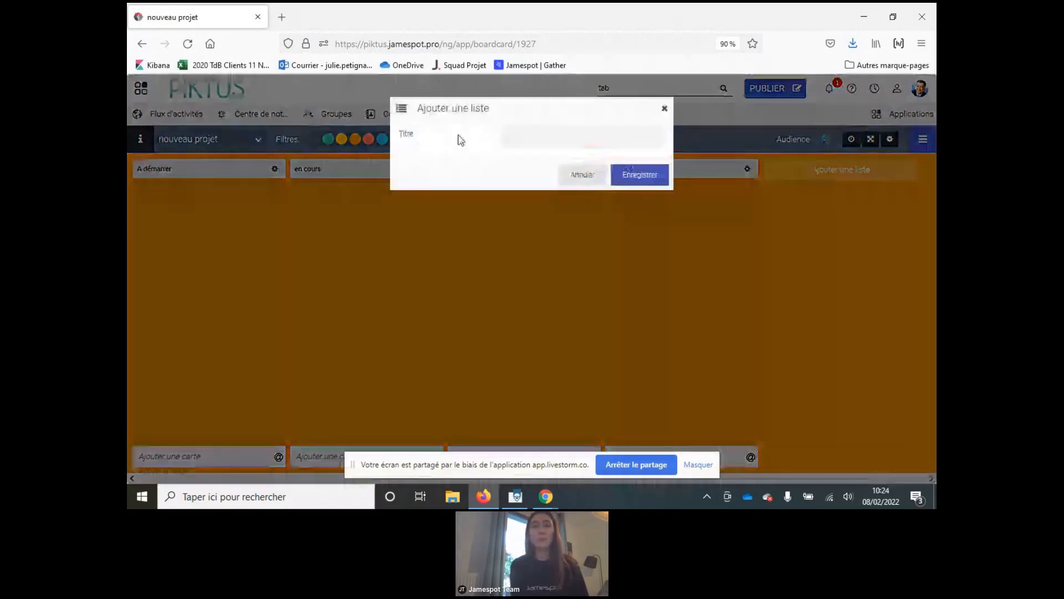
{"action": "type", "text": "Valide"}
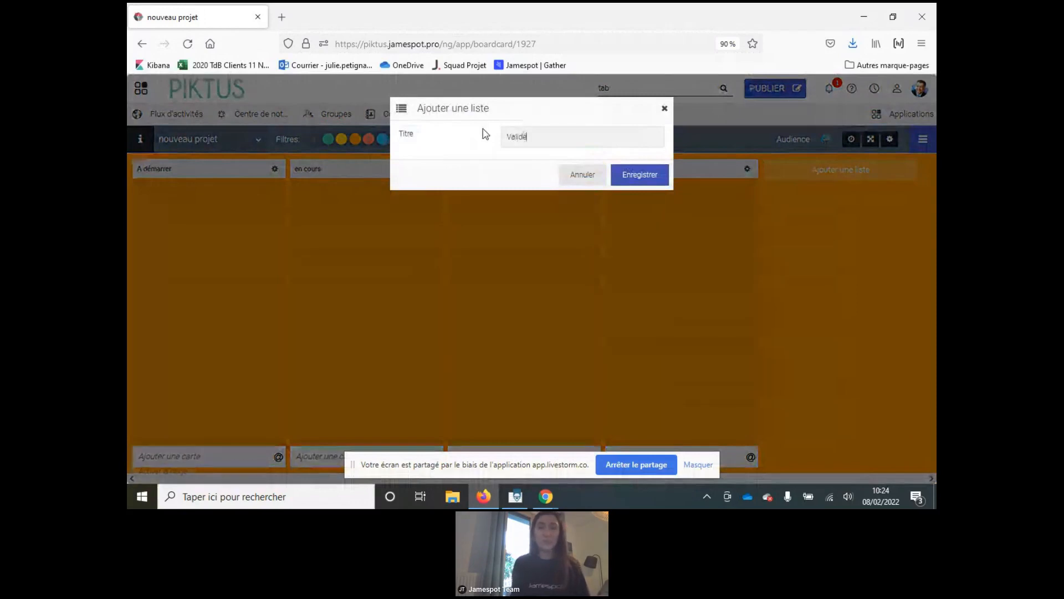
{"action": "left_click", "coordinate": [658, 183]}
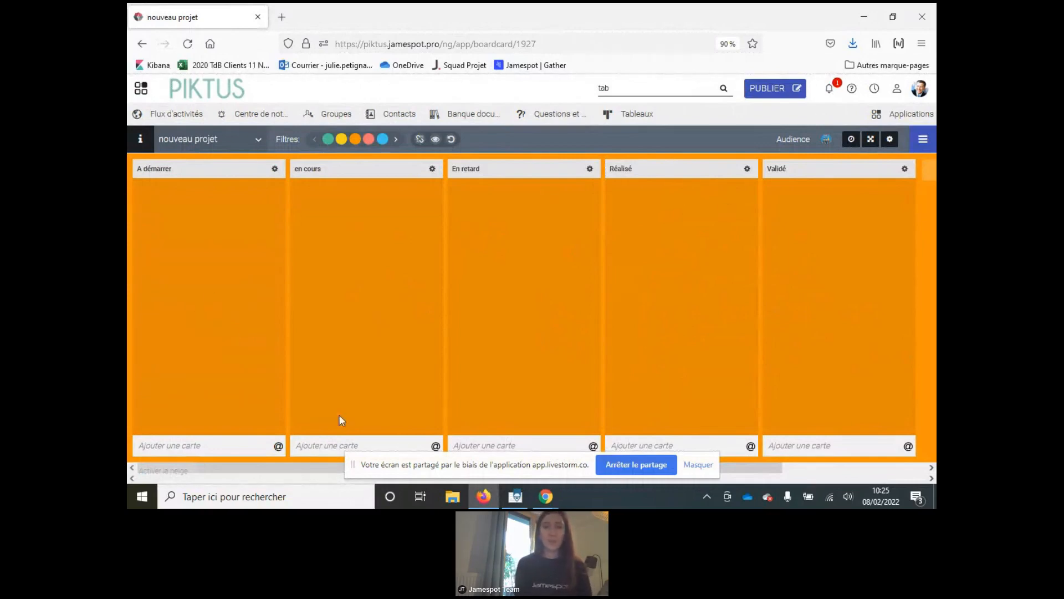
Expand the board view to cover the site header and dismiss the screen-sharing notice
{"action": "left_click", "coordinate": [878, 139]}
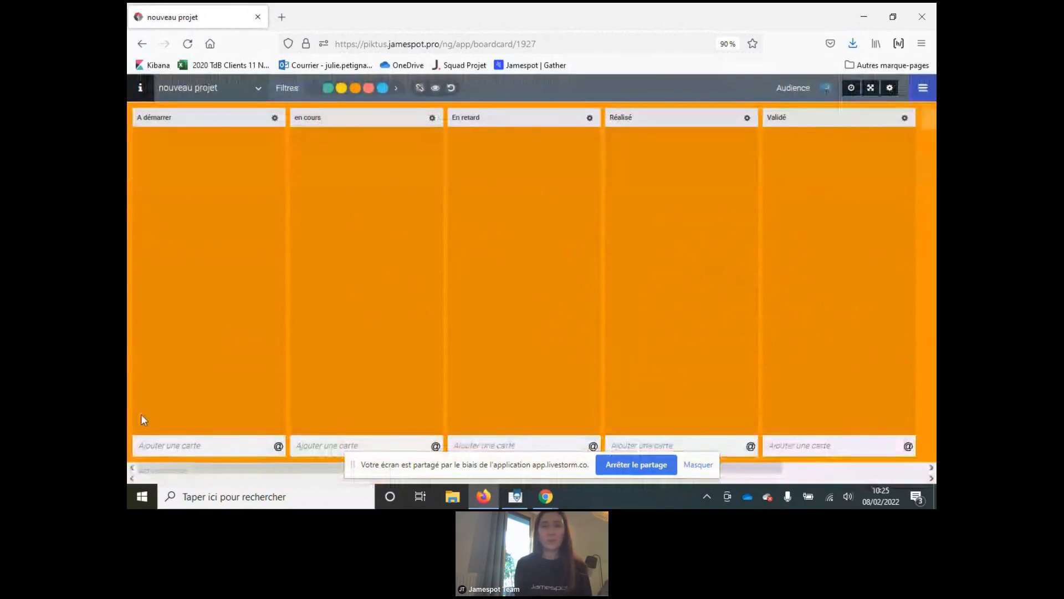
{"action": "left_click", "coordinate": [698, 465]}
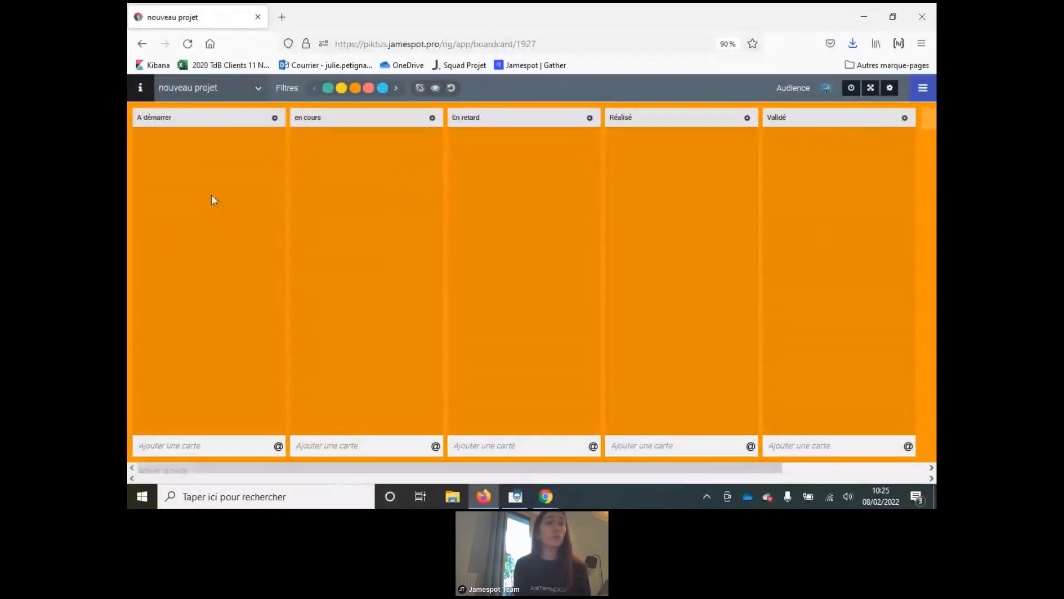
Delete five colours from the nouveau projet board's colour set, keeping only green, purple and dark blue
{"action": "left_click", "coordinate": [889, 89]}
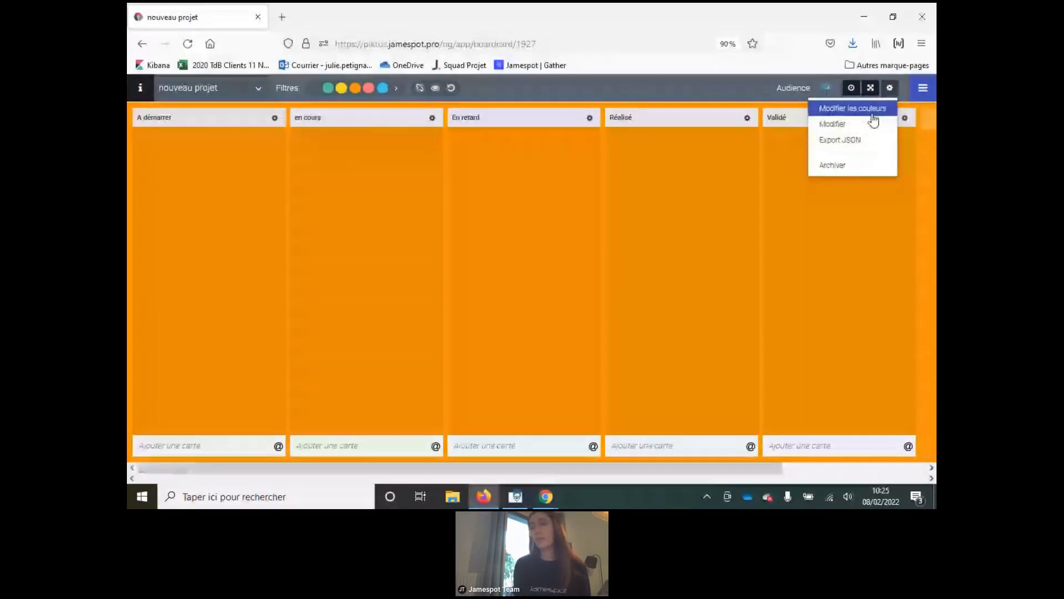
{"action": "left_click", "coordinate": [866, 108]}
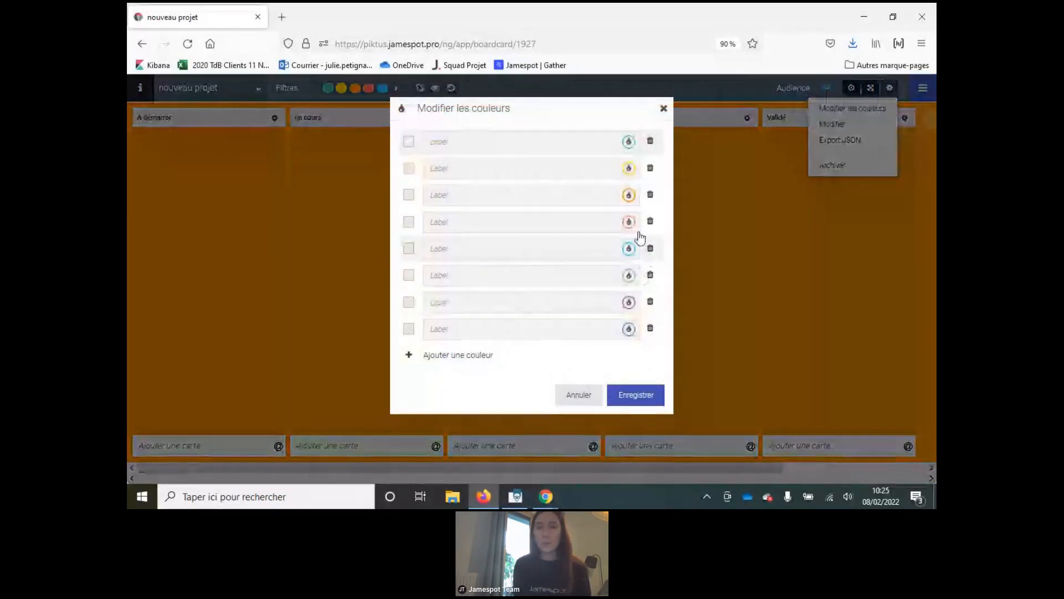
{"action": "left_click", "coordinate": [650, 169]}
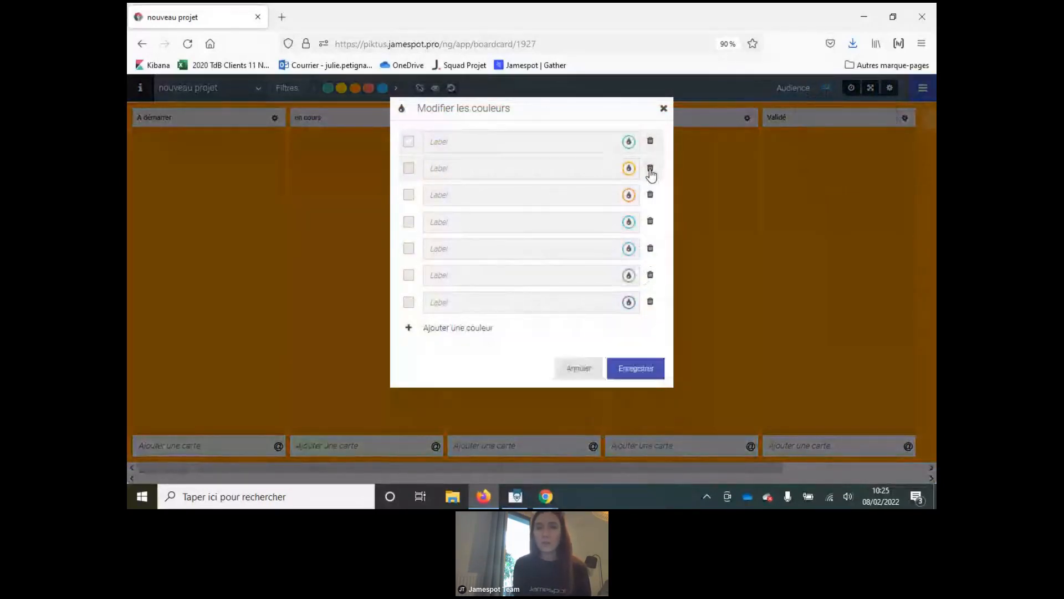
{"action": "left_click", "coordinate": [651, 169]}
{"action": "left_click", "coordinate": [651, 169]}
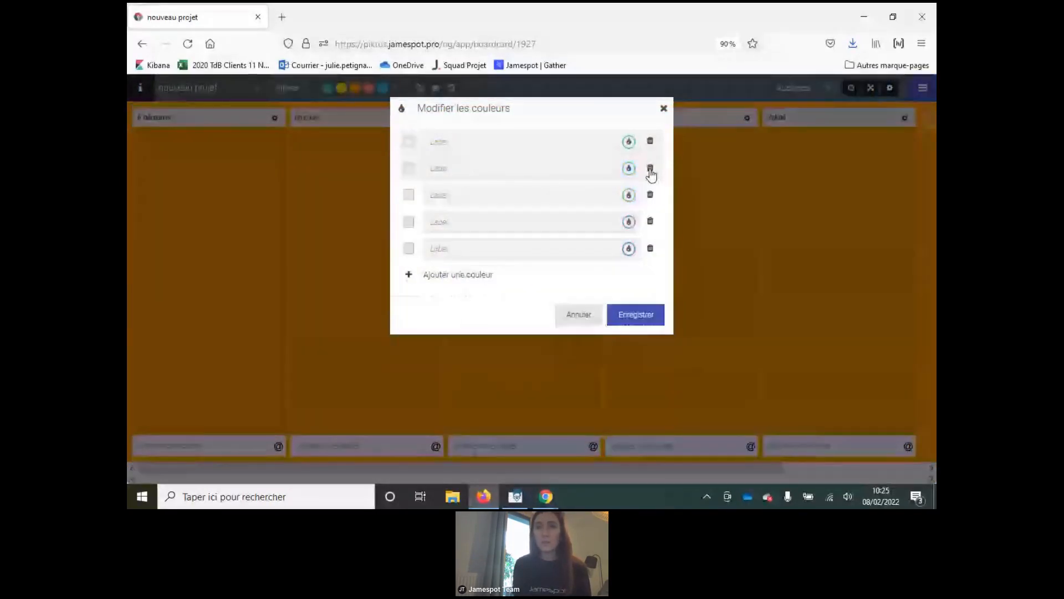
{"action": "left_click", "coordinate": [651, 195]}
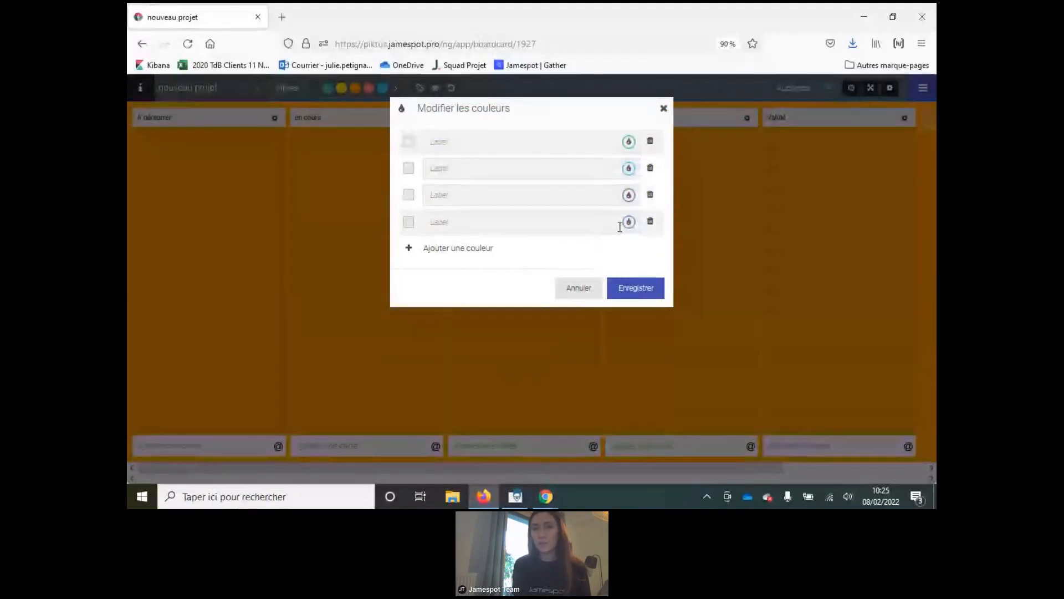
{"action": "left_click", "coordinate": [652, 169]}
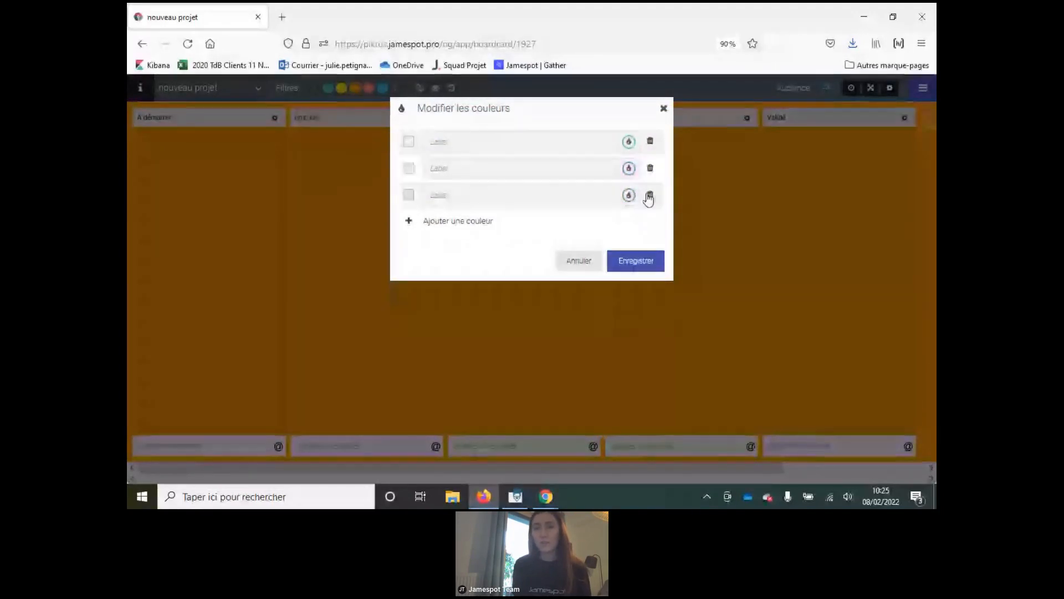
Add a fourth colour to the board's colour set and make it red-orange
{"action": "left_click", "coordinate": [487, 220]}
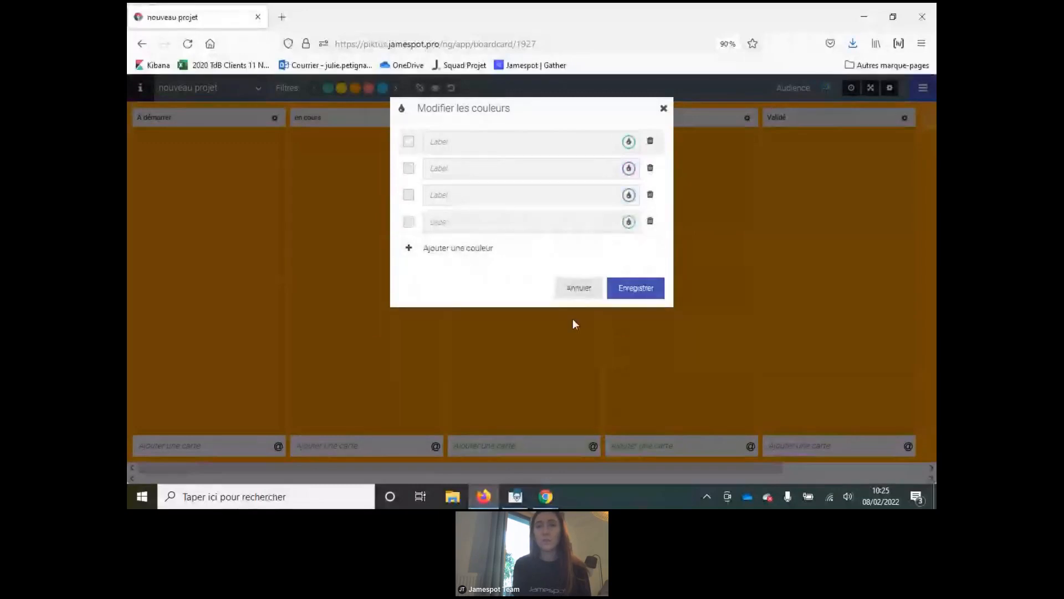
{"action": "left_click", "coordinate": [627, 222]}
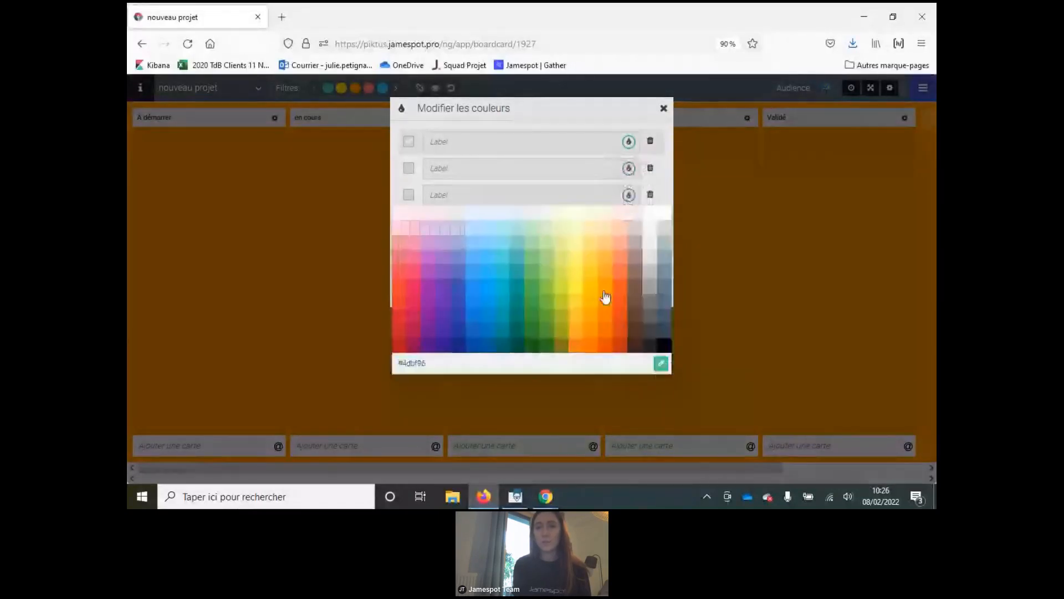
{"action": "left_click", "coordinate": [623, 328]}
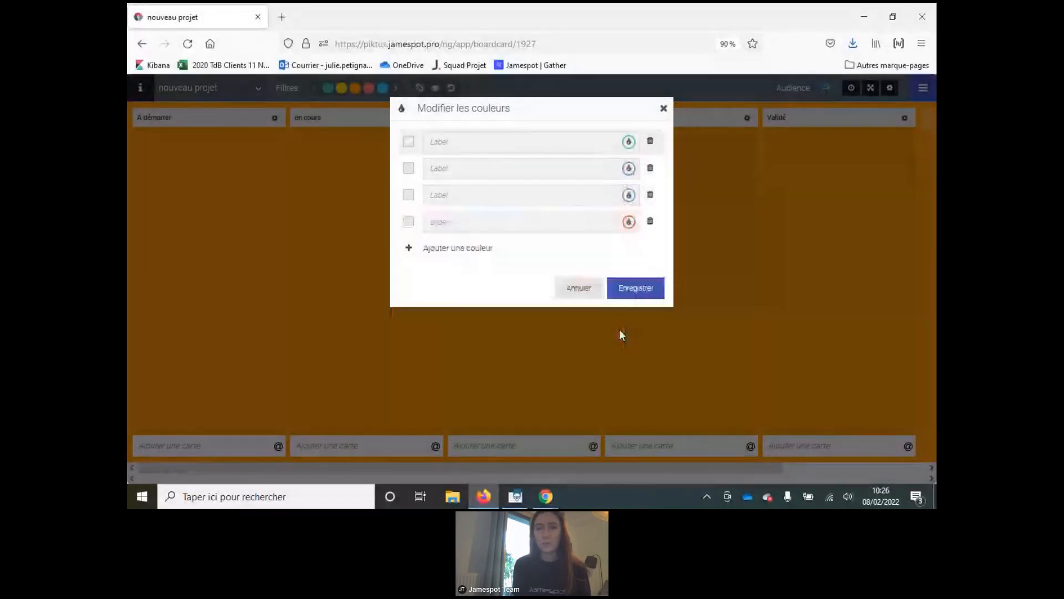
Label the green colour "thème 1" and the purple colour "thème 2"
{"action": "left_click", "coordinate": [458, 147]}
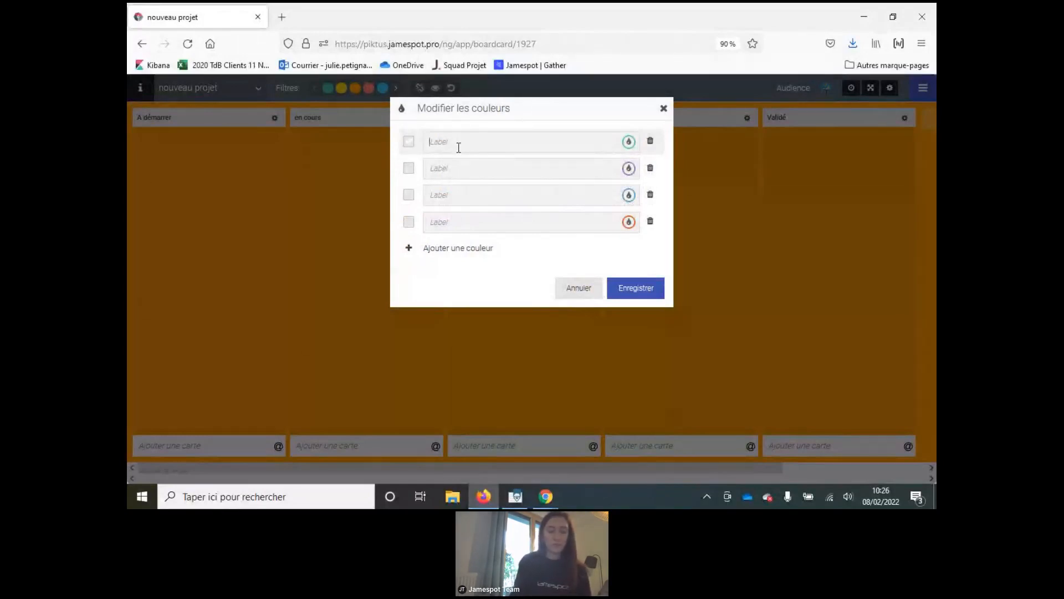
{"action": "type", "text": "thème 1"}
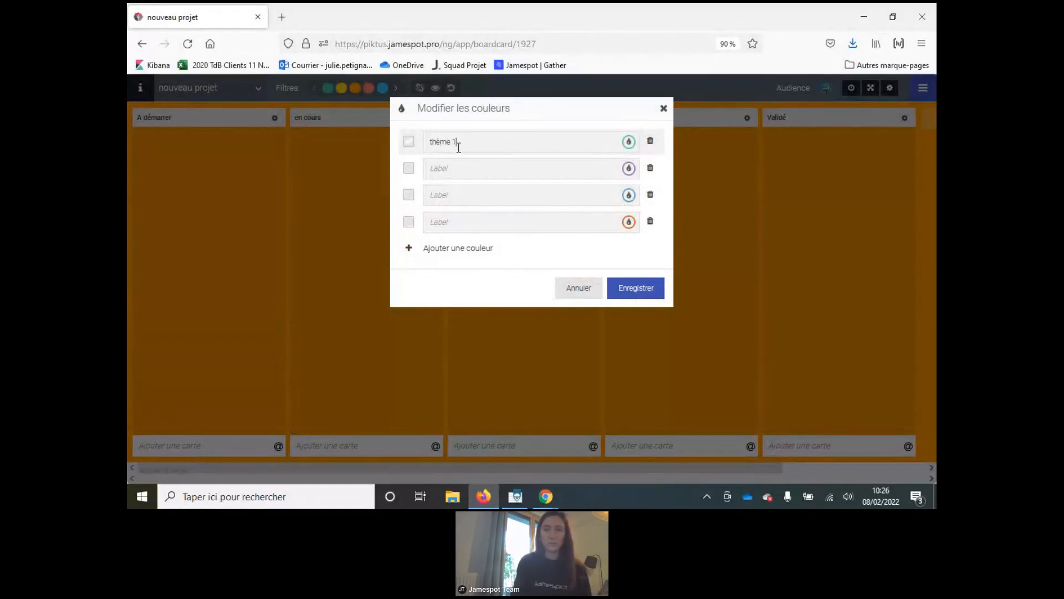
{"action": "left_click", "coordinate": [456, 167]}
{"action": "type", "text": "t"}
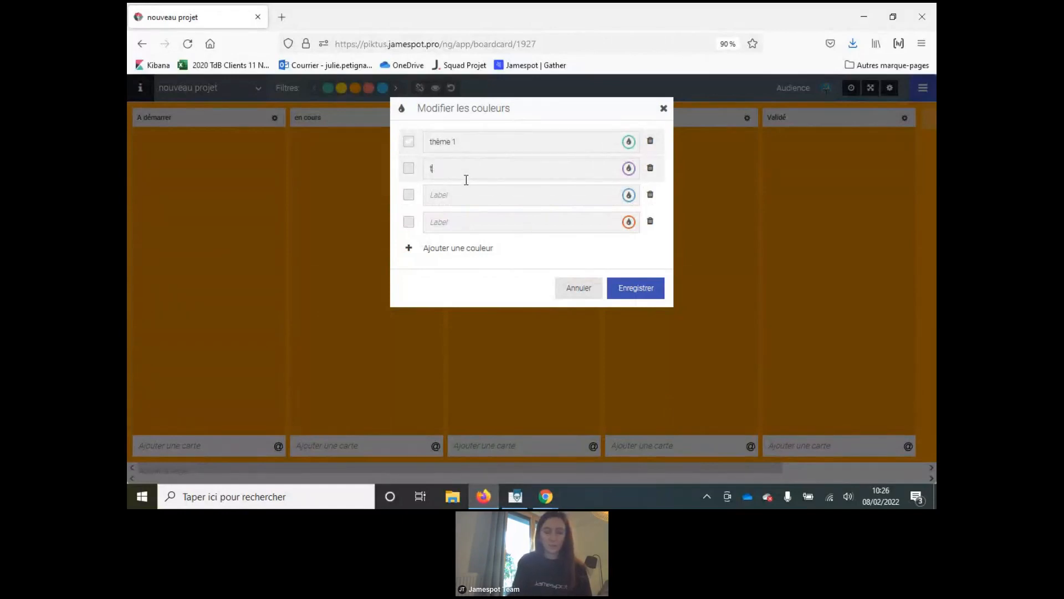
{"action": "type", "text": "hème 2"}
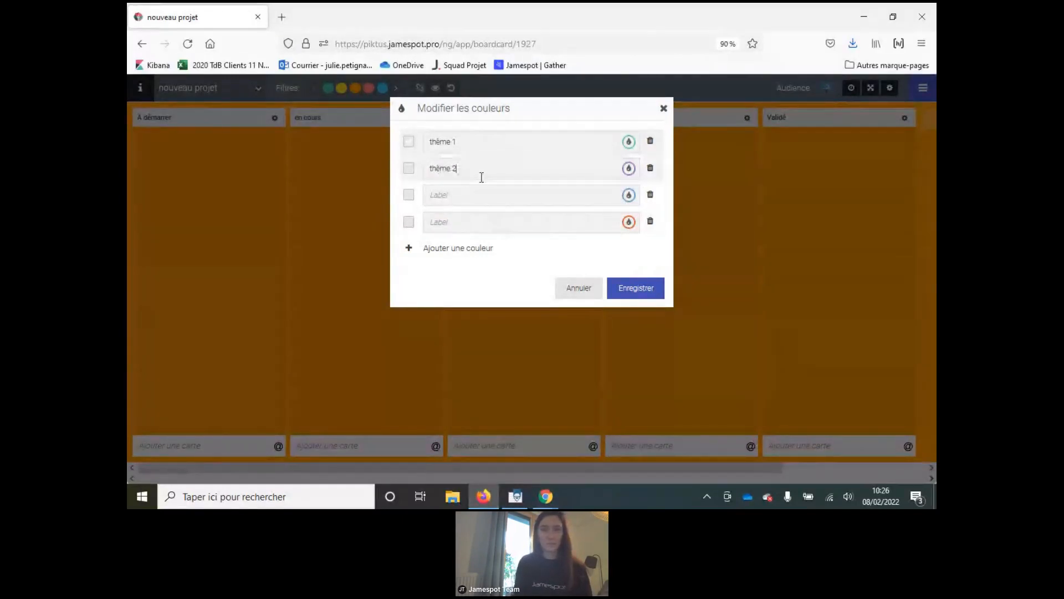
Label the blue colour "thème 3" and the red-orange colour "thème 4", reusing the previous label's text, and save the colours
{"action": "left_click_drag", "start_coordinate": [457, 168], "coordinate": [404, 173]}
{"action": "key", "text": "ctrl+c"}
{"action": "left_click", "coordinate": [459, 194]}
{"action": "key", "text": "ctrl+v"}
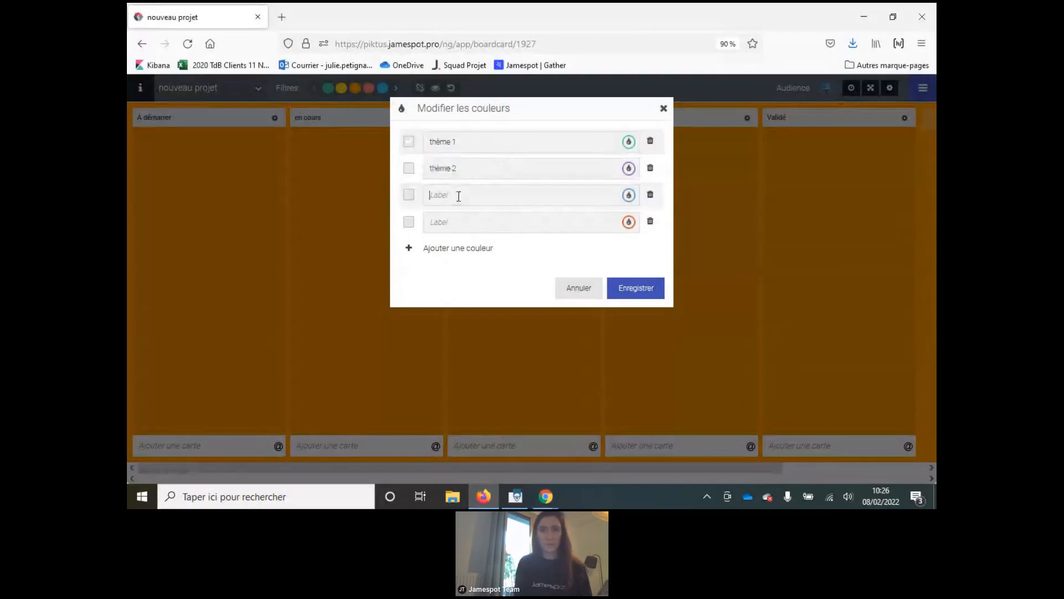
{"action": "key", "text": "BackSpace"}
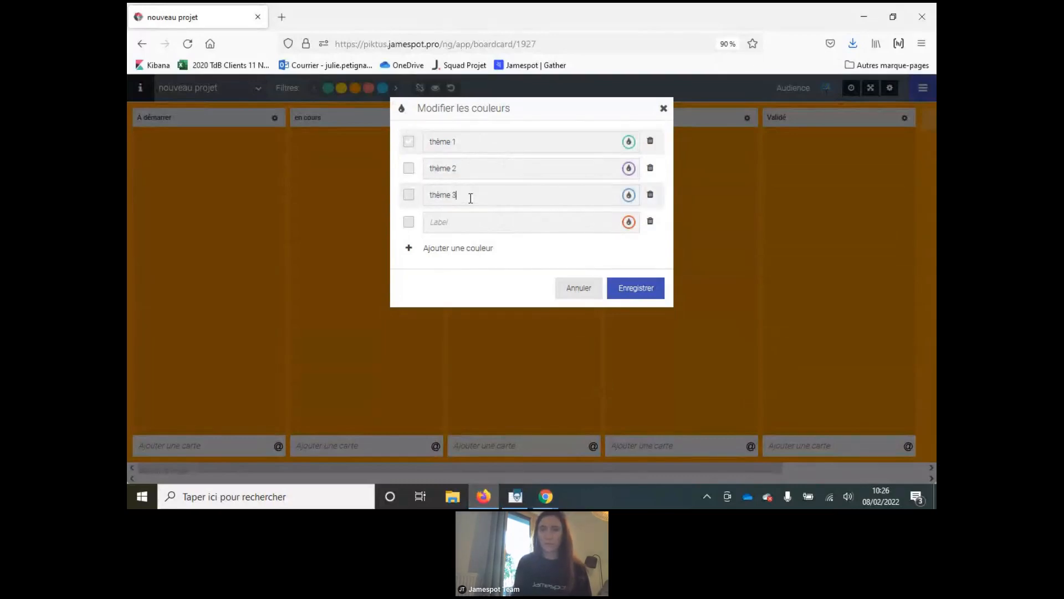
{"action": "left_click", "coordinate": [478, 222]}
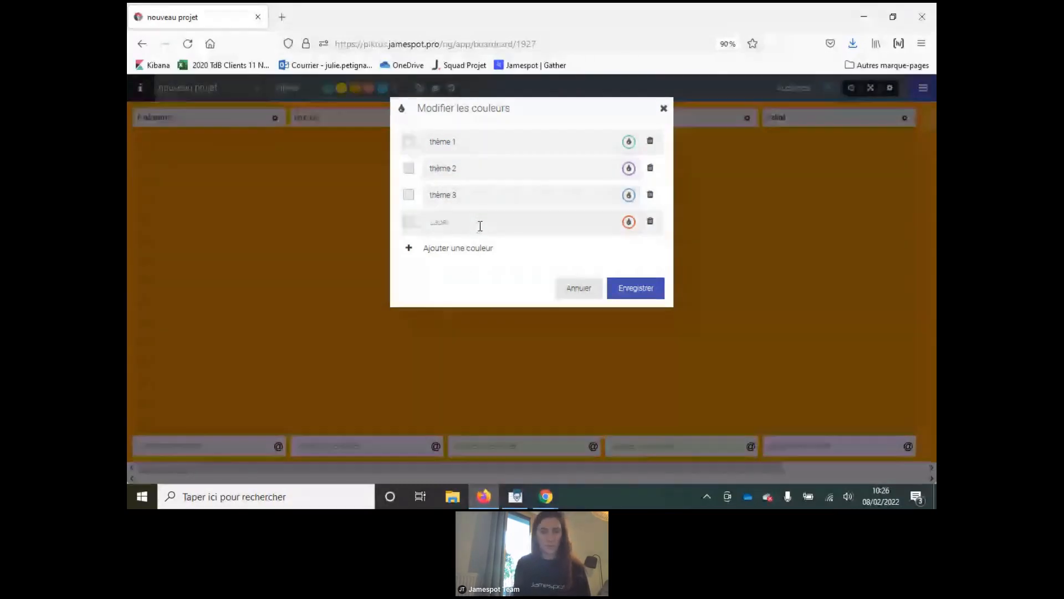
{"action": "key", "text": "ctrl+v"}
{"action": "type", "text": "4"}
{"action": "left_click", "coordinate": [633, 294]}
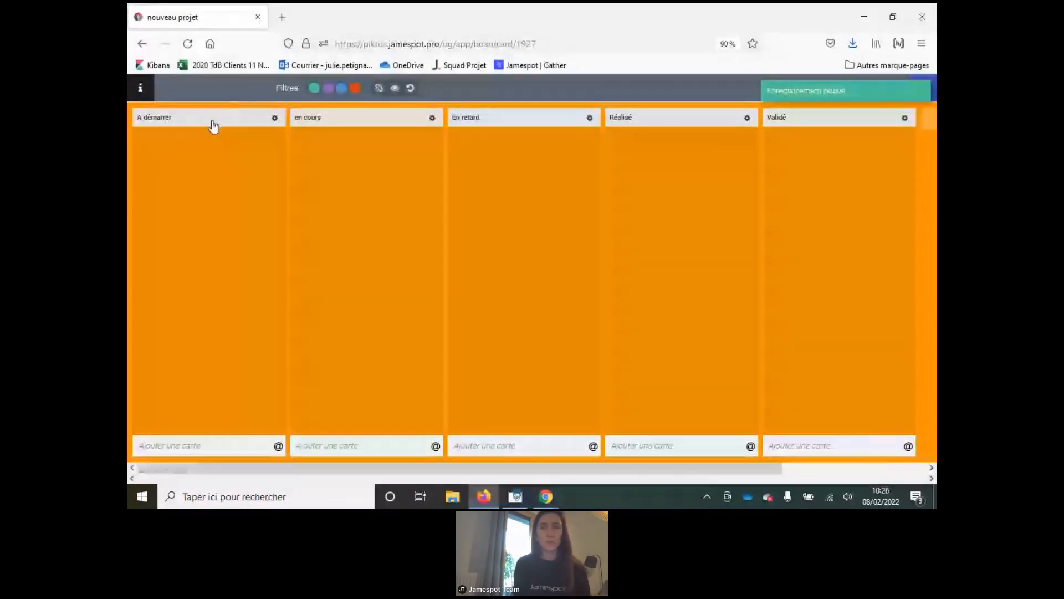
Open the board's description for editing and enter "La description sert à donner les règles"
{"action": "left_click", "coordinate": [526, 89]}
{"action": "left_click", "coordinate": [482, 96]}
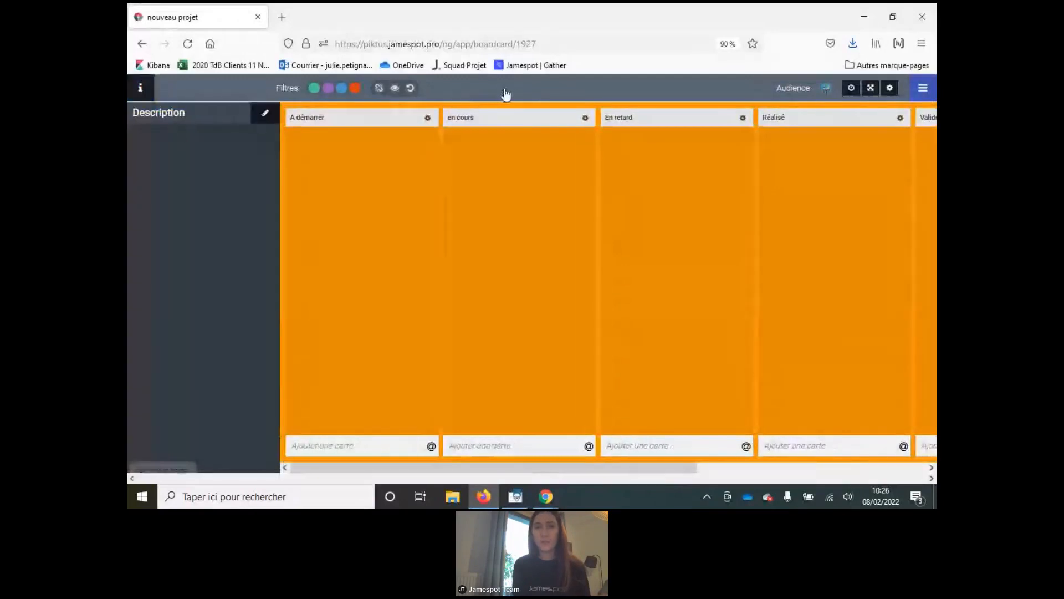
{"action": "left_click", "coordinate": [484, 93]}
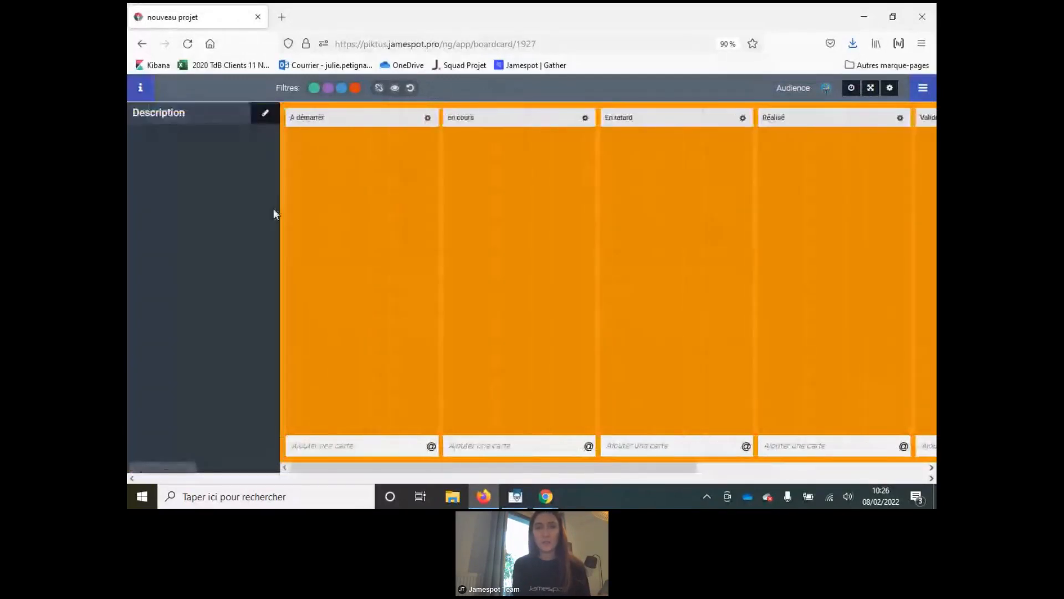
{"action": "left_click", "coordinate": [264, 113]}
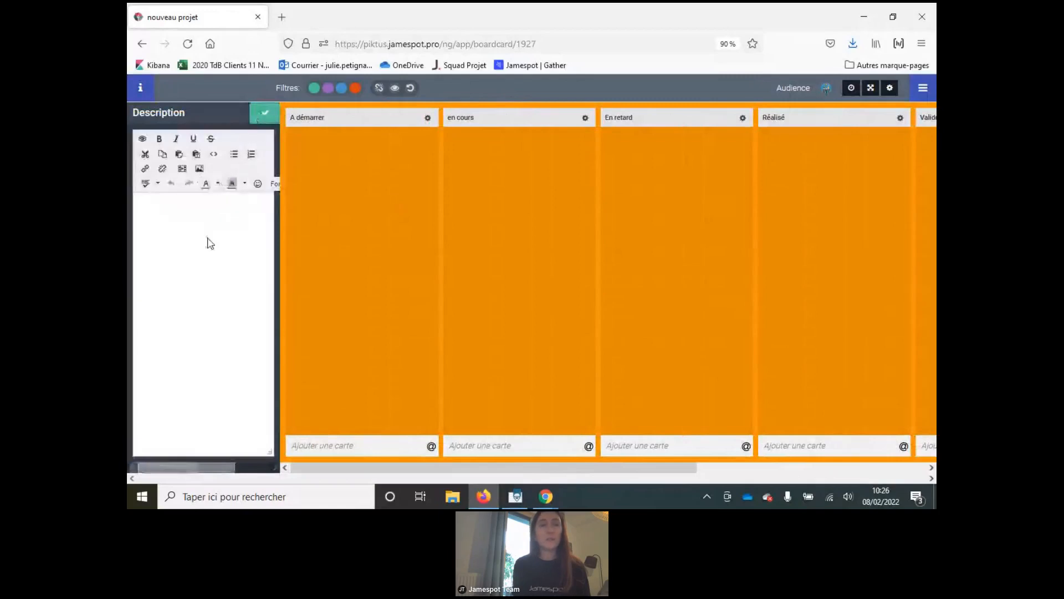
{"action": "type", "text": "L"}
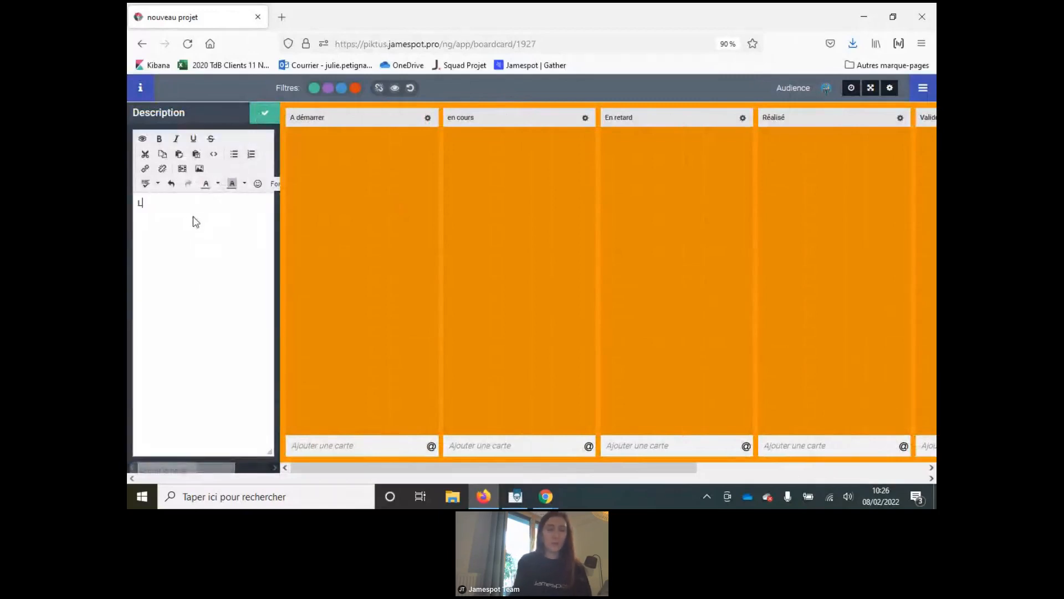
{"action": "type", "text": "a description sert"}
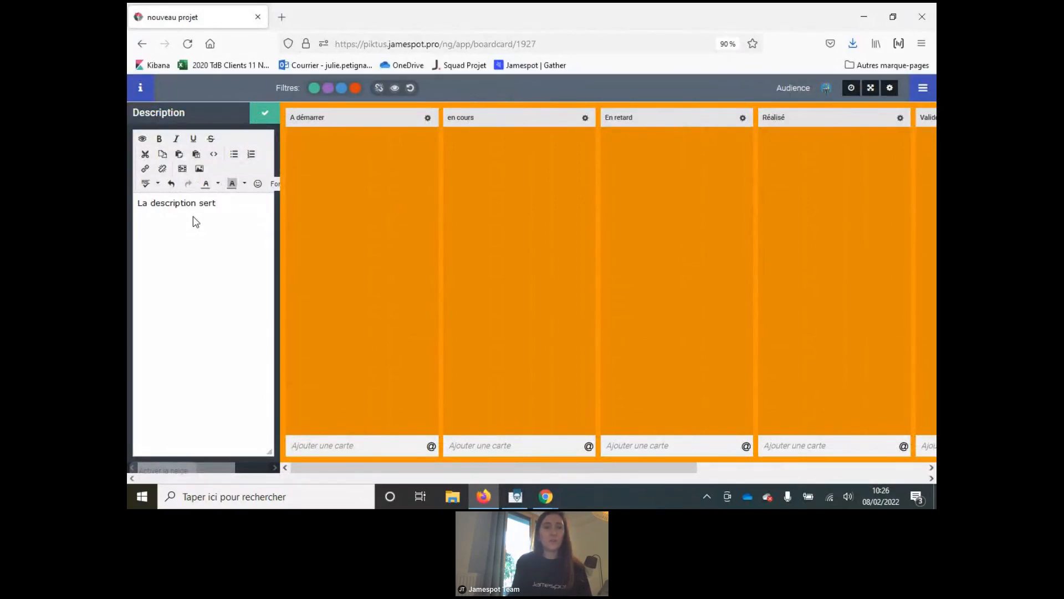
{"action": "type", "text": " à donner les règles"}
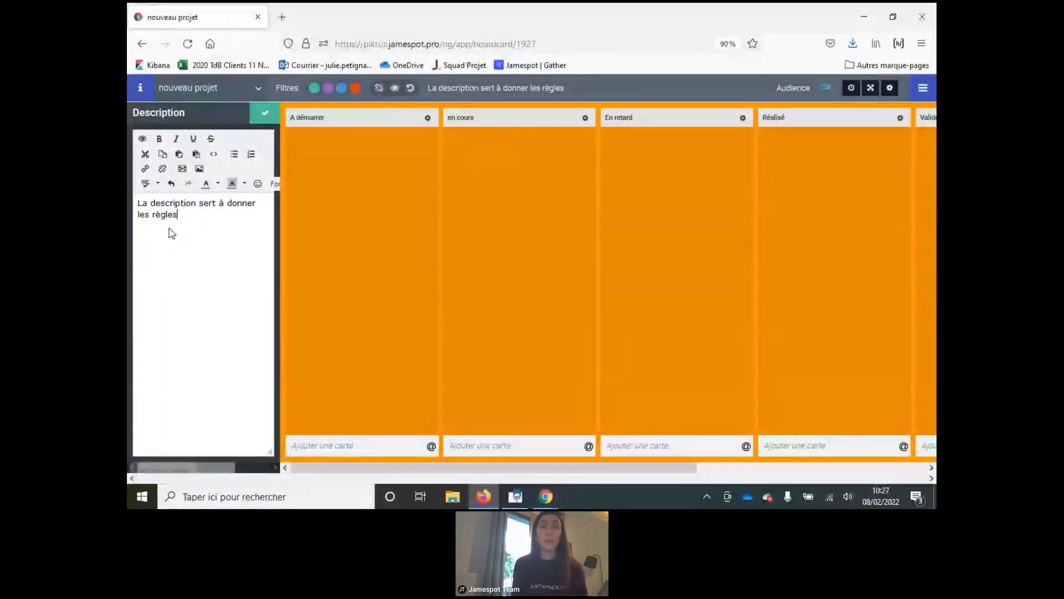
Add the lines "- qui déplace les cartes", "- quand" and "- critères de validation" to the description and close it
{"action": "key", "text": "Return"}
{"action": "type", "text": "- qui "}
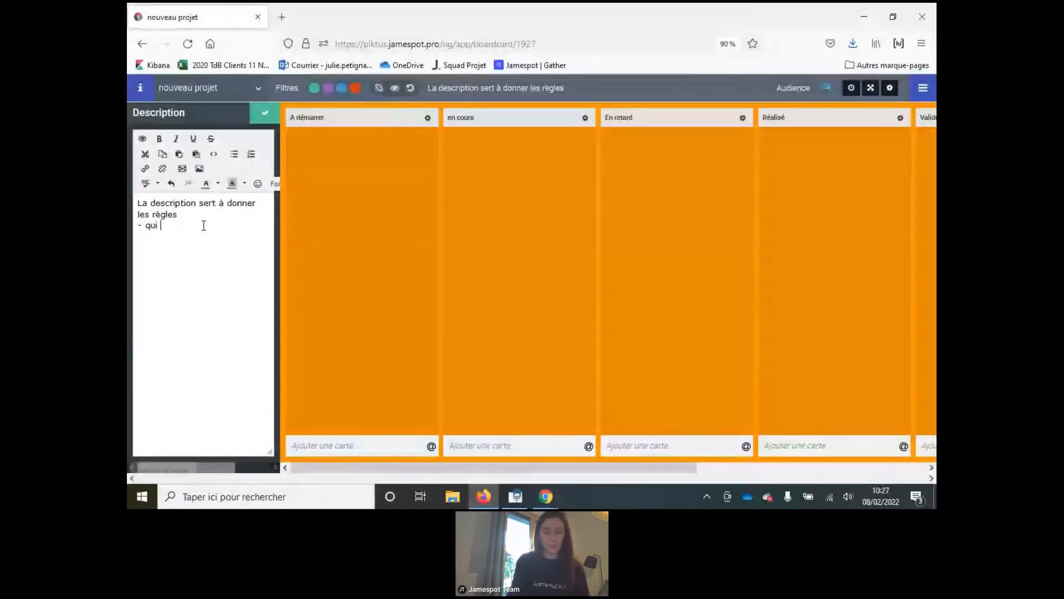
{"action": "type", "text": "déplace les cartes"}
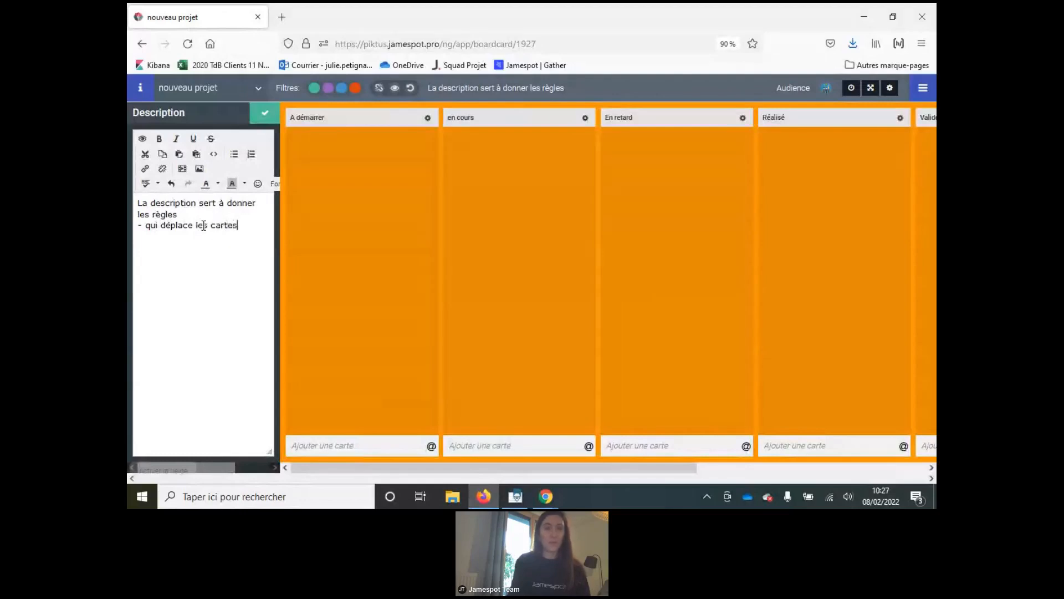
{"action": "key", "text": "Return"}
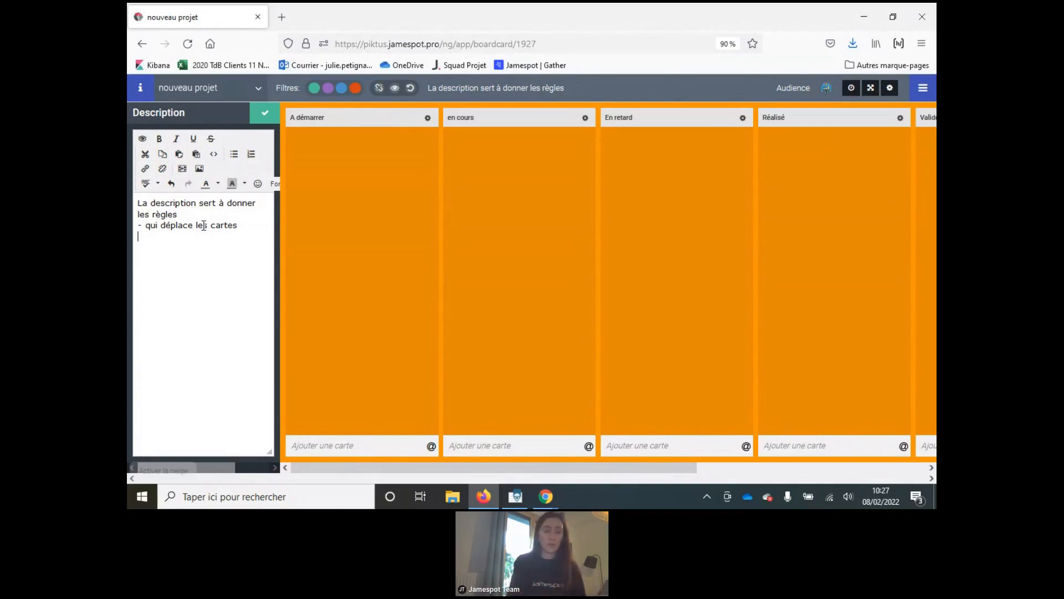
{"action": "type", "text": "qia"}
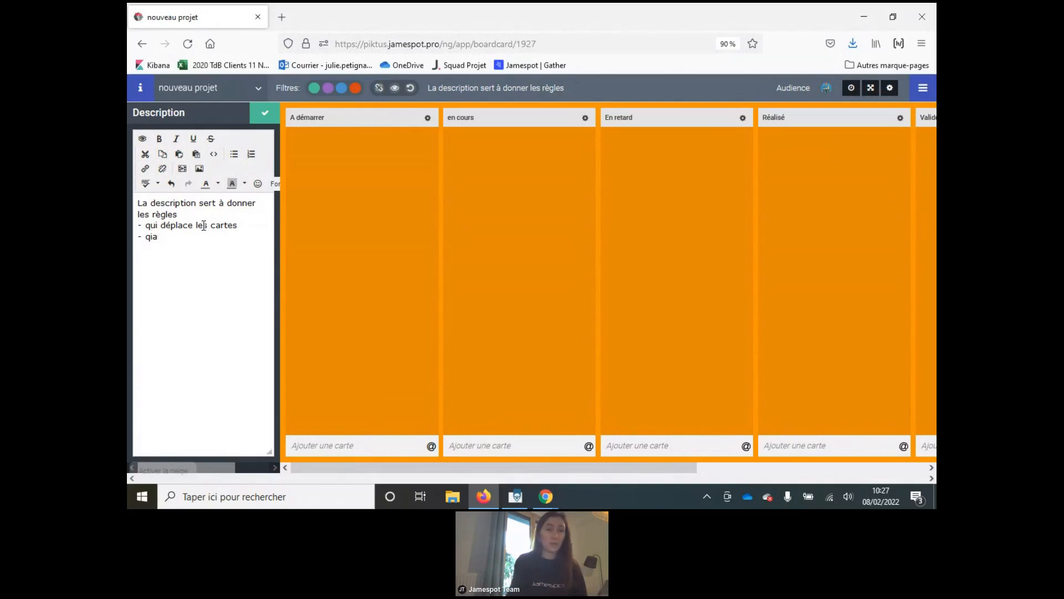
{"action": "type", "text": "dand"}
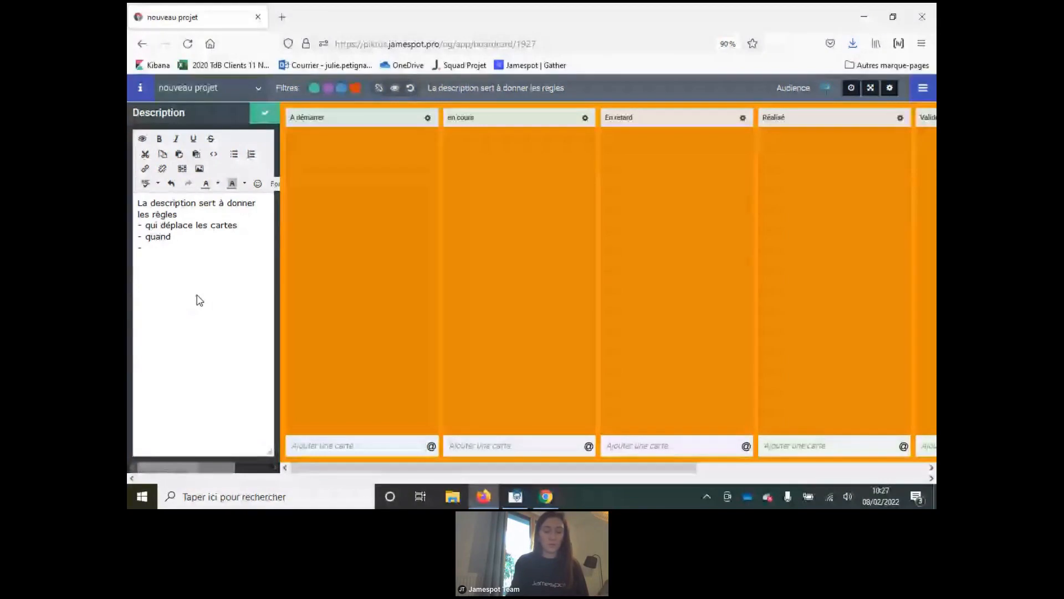
{"action": "type", "text": "cr"}
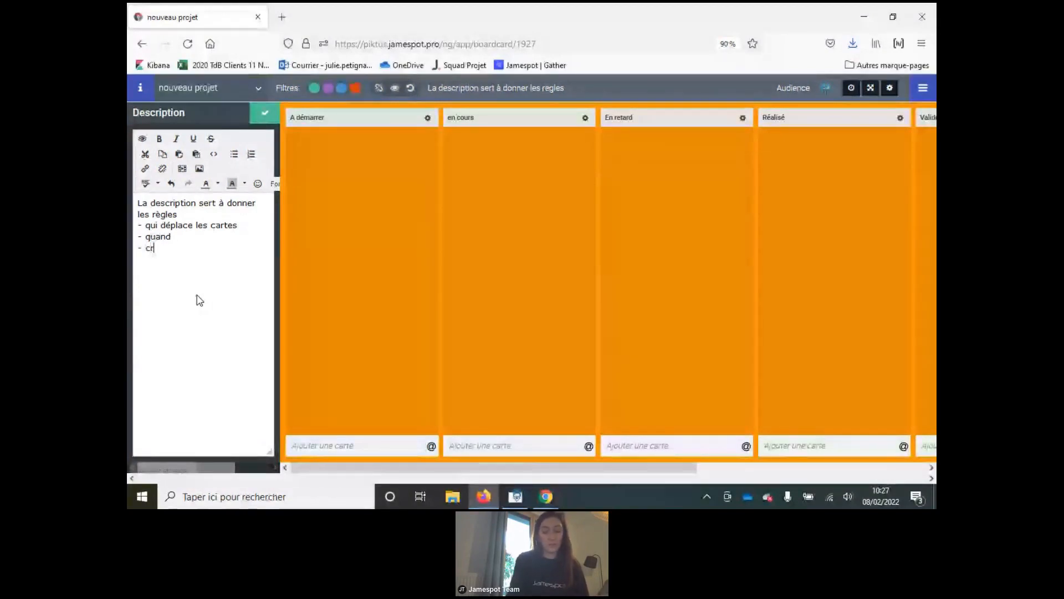
{"action": "type", "text": "itères de validation"}
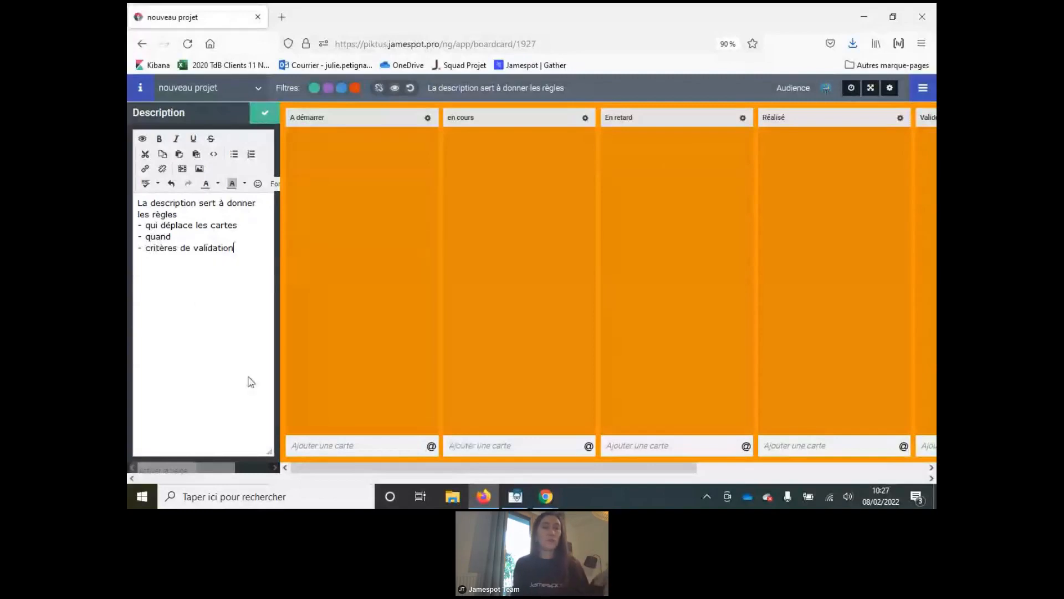
{"action": "left_click", "coordinate": [481, 88]}
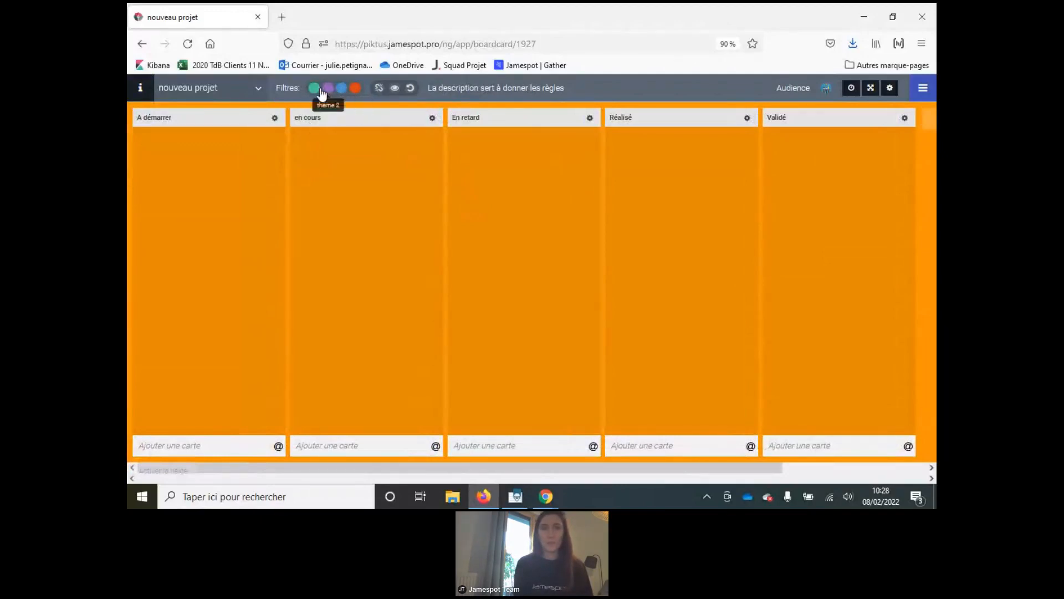
Add three cards titled "carte" to the A démarrer list
{"action": "left_click", "coordinate": [217, 446]}
{"action": "type", "text": "carte"}
{"action": "key", "text": "Return"}
{"action": "type", "text": "c"}
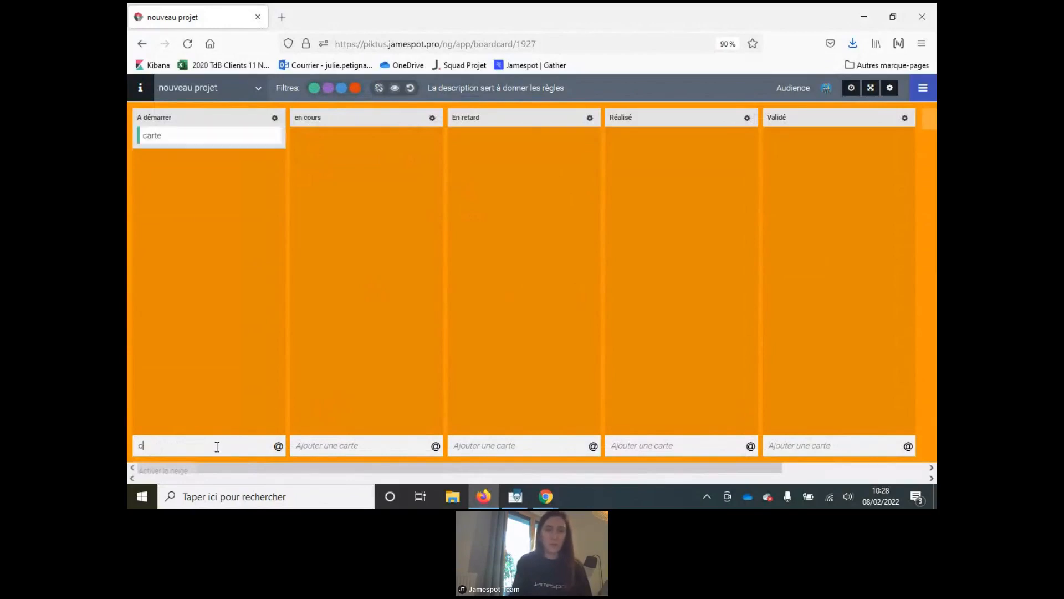
{"action": "type", "text": "arte"}
{"action": "key", "text": "Return"}
{"action": "type", "text": "4"}
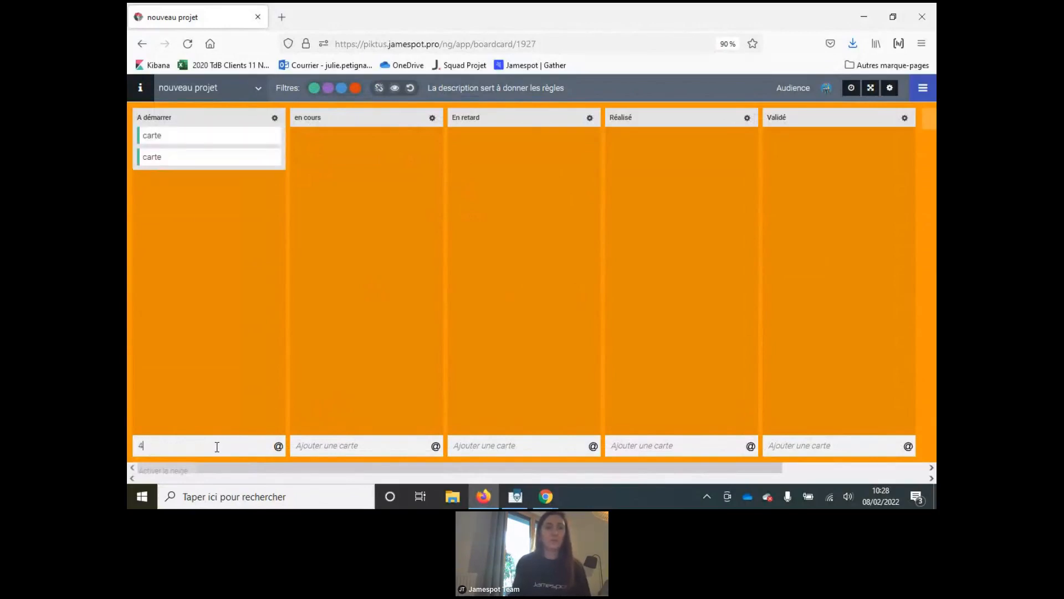
{"action": "key", "text": "BackSpace"}
{"action": "type", "text": "carte"}
{"action": "key", "text": "Return"}
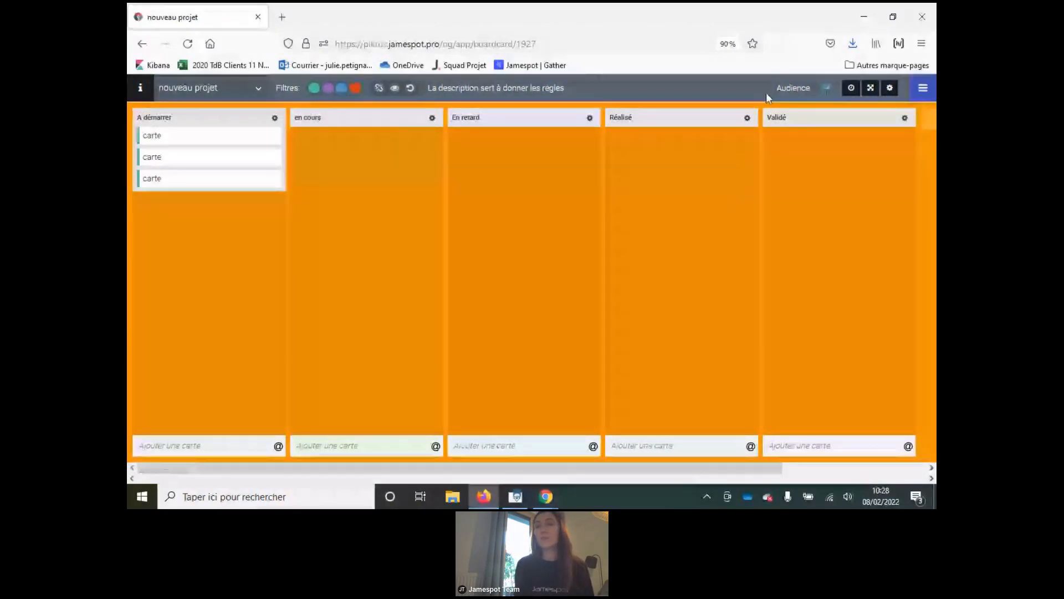
{"action": "left_click", "coordinate": [890, 89]}
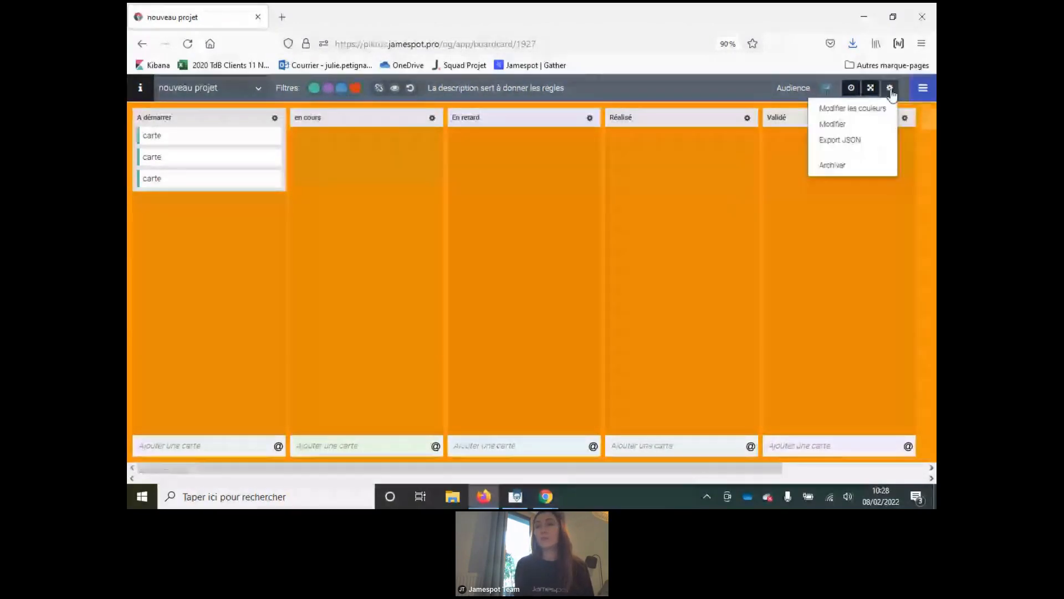
{"action": "left_click", "coordinate": [698, 242]}
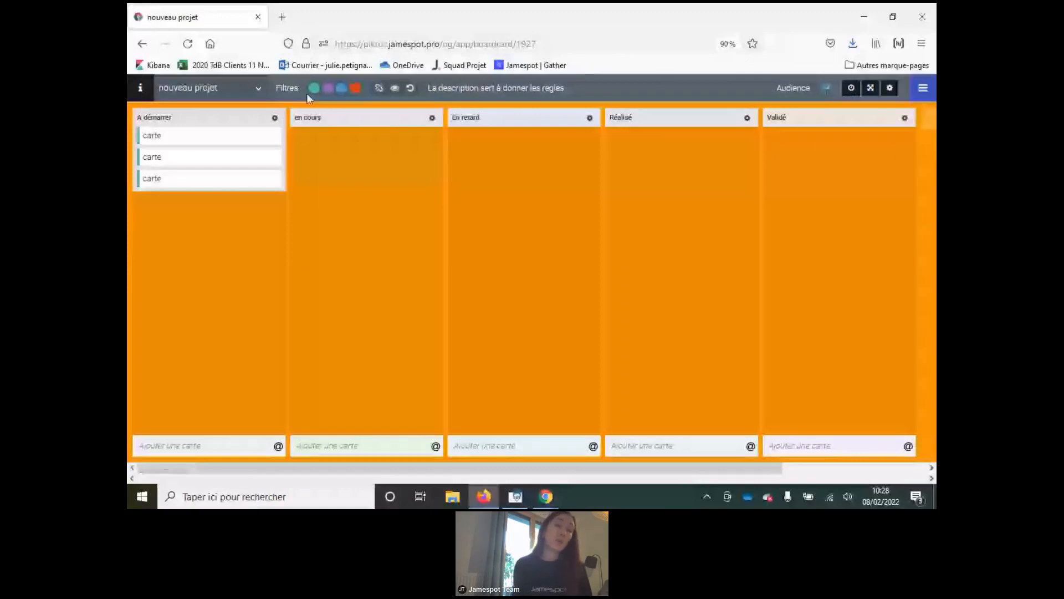
Add a fourth "carte" card to the A démarrer list, tagged ##thème 2 and assigned to a mentioned colleague
{"action": "left_click", "coordinate": [200, 445]}
{"action": "type", "text": "carte ##th"}
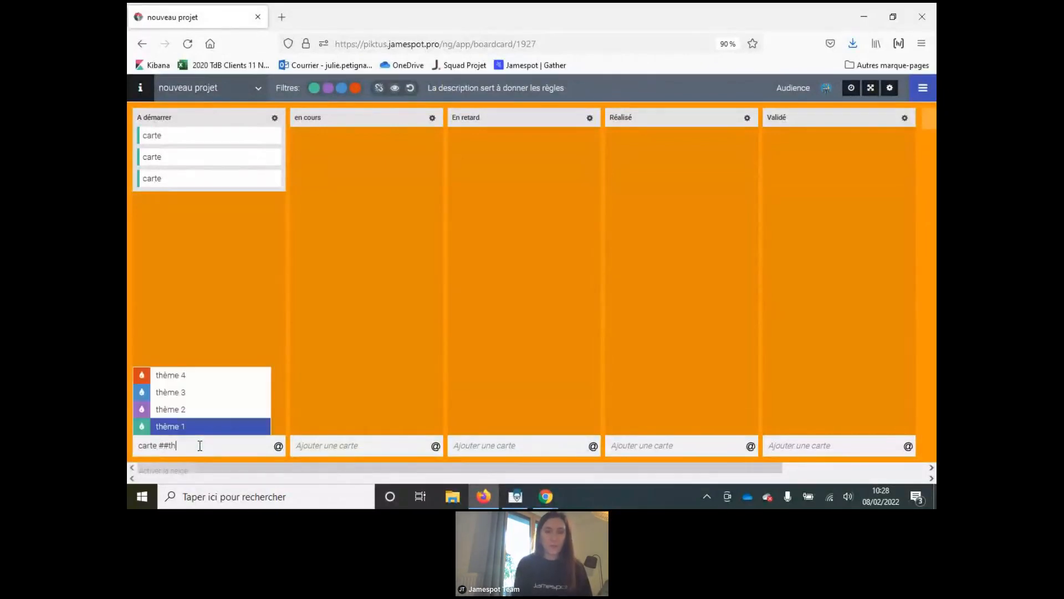
{"action": "left_click", "coordinate": [182, 410]}
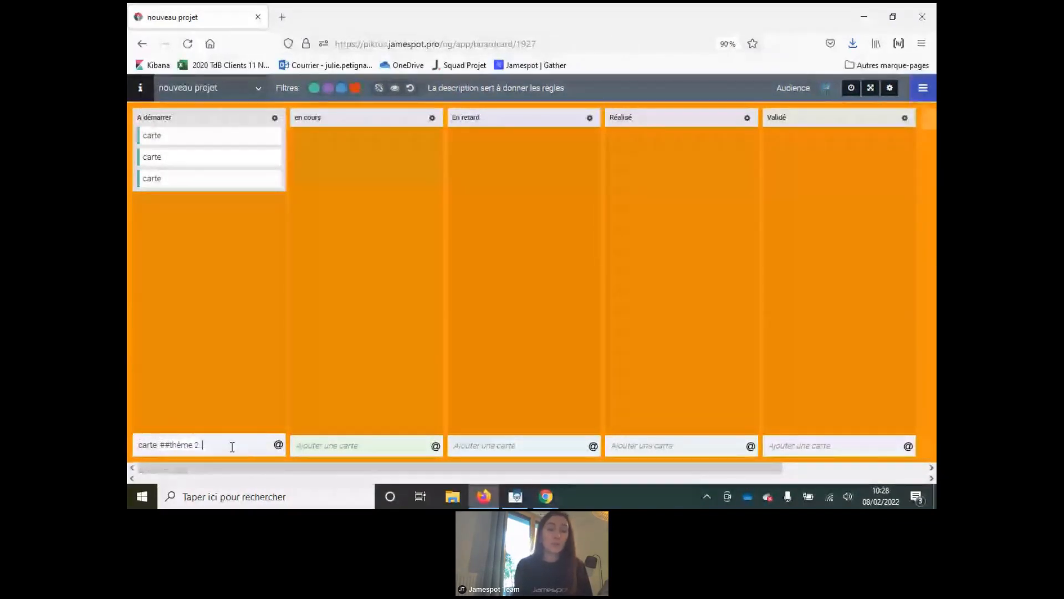
{"action": "type", "text": "@"}
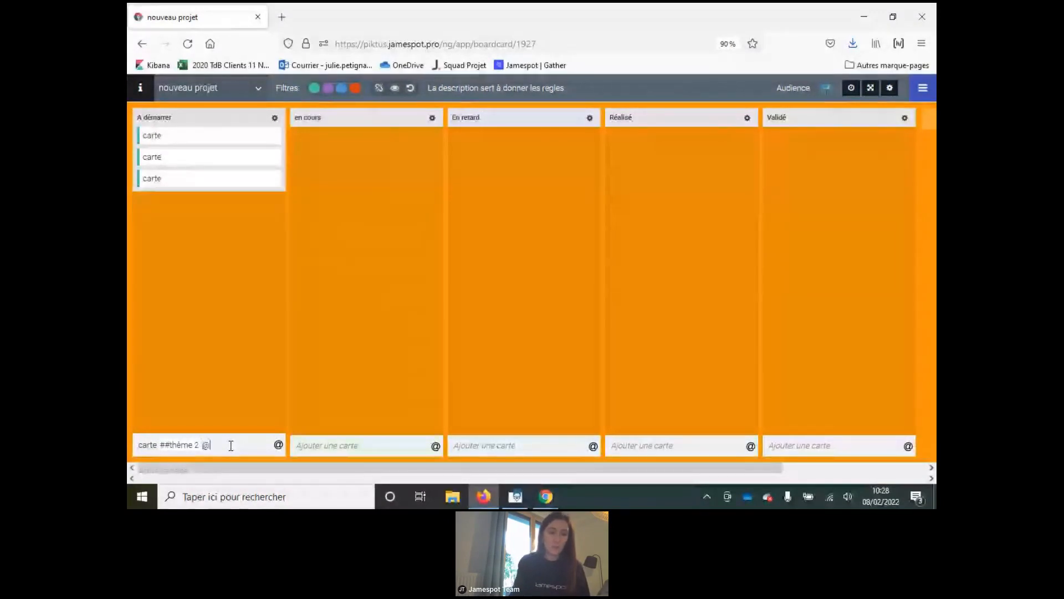
{"action": "type", "text": "sh"}
{"action": "left_click", "coordinate": [199, 425]}
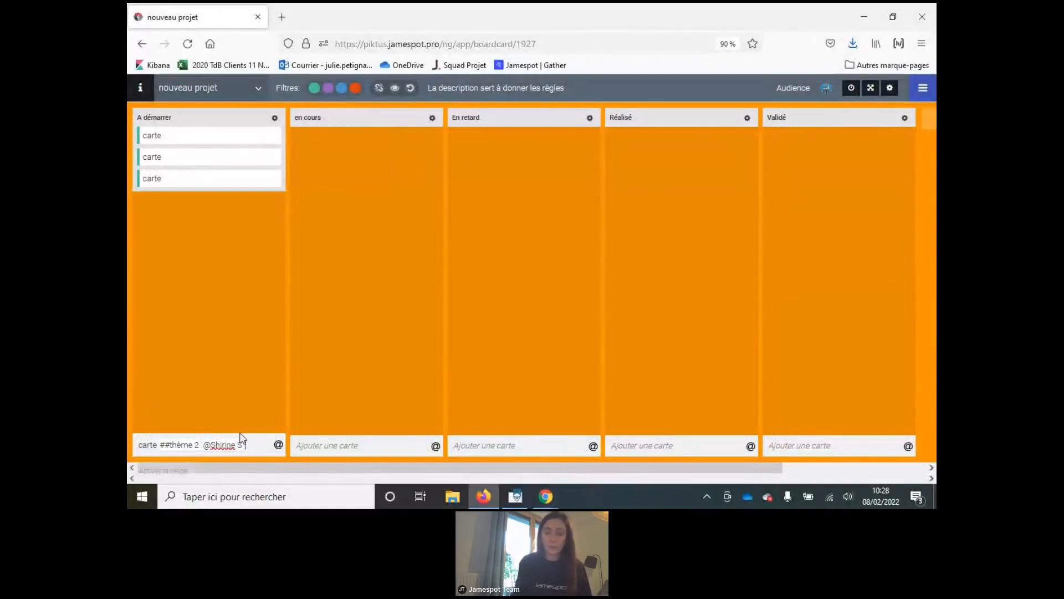
{"action": "key", "text": "Return"}
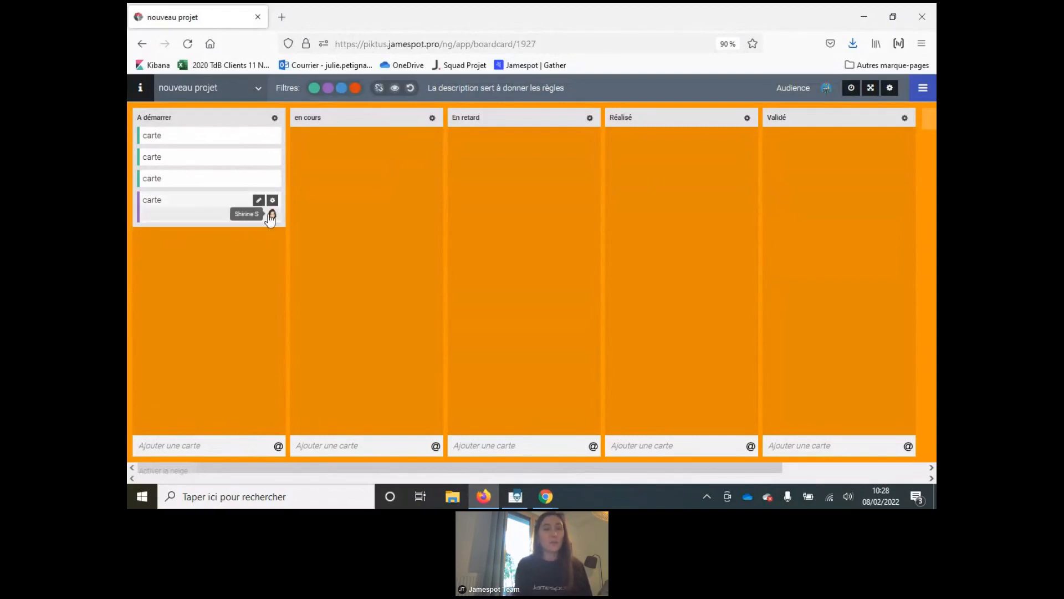
{"action": "left_click", "coordinate": [214, 209]}
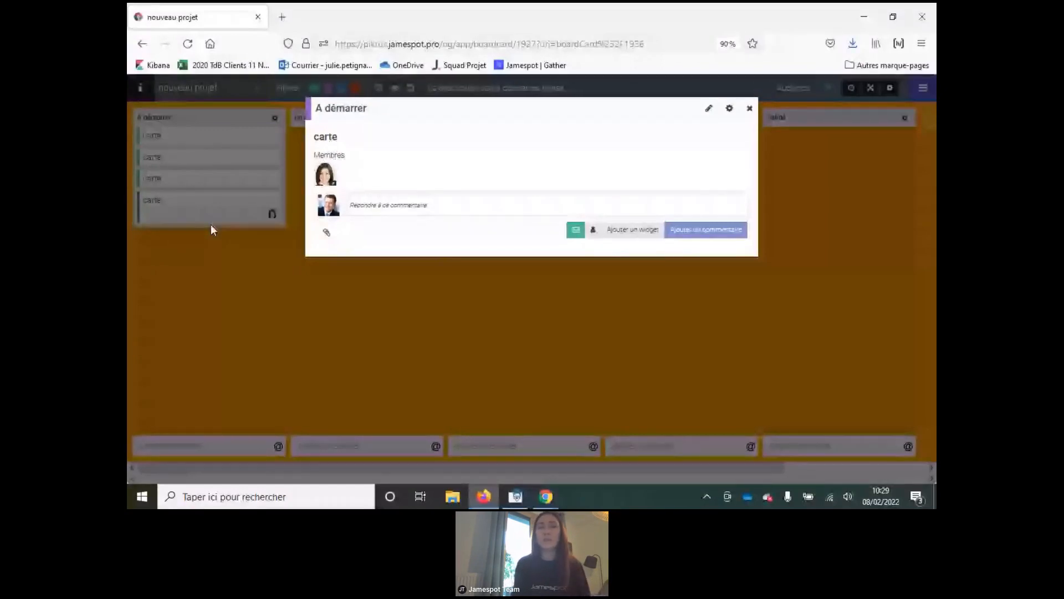
{"action": "left_click", "coordinate": [330, 138]}
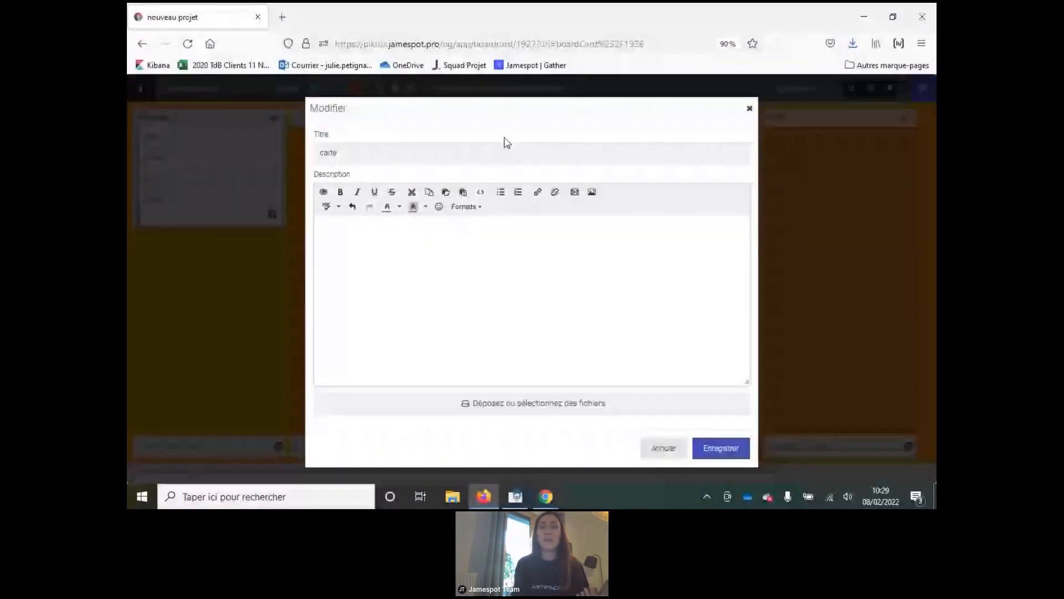
{"action": "left_click", "coordinate": [749, 108]}
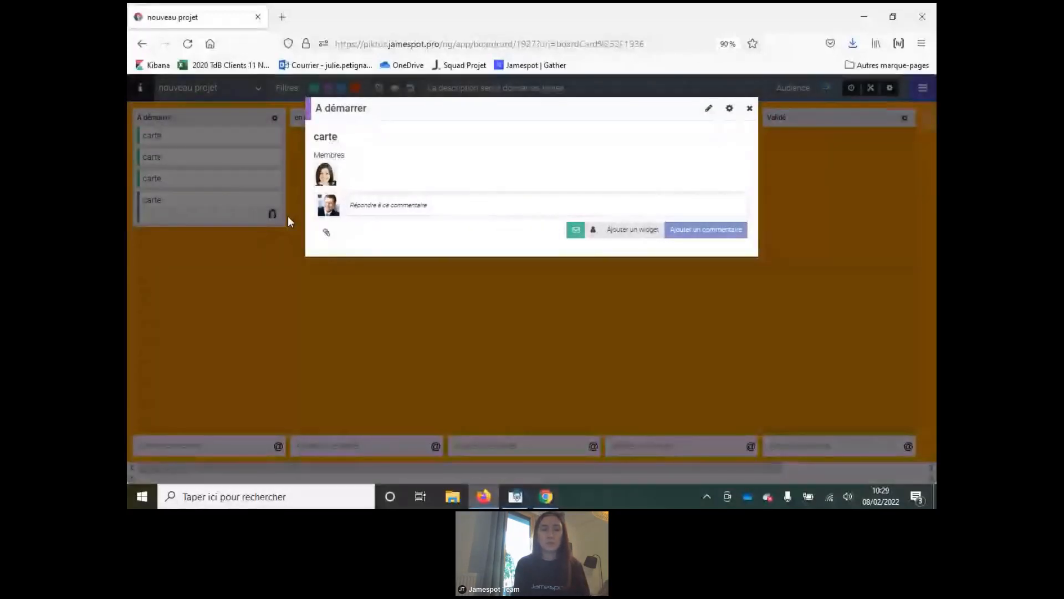
{"action": "left_click", "coordinate": [201, 231]}
Give the purple card the description "j'ajoute des détails" and "des références" with a linked !test reference, and save it
{"action": "left_click", "coordinate": [207, 204]}
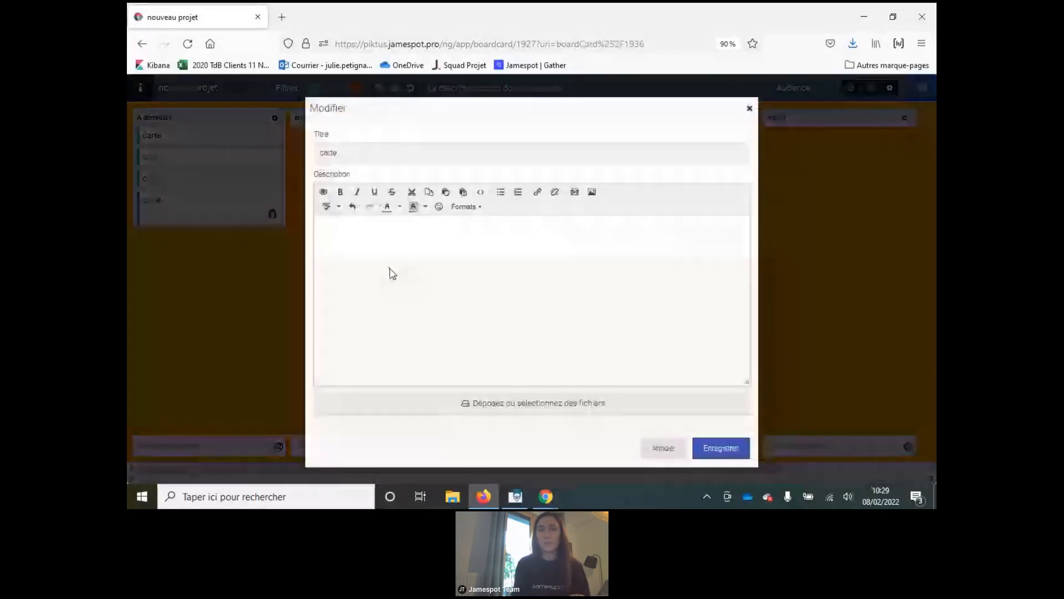
{"action": "left_click", "coordinate": [399, 305]}
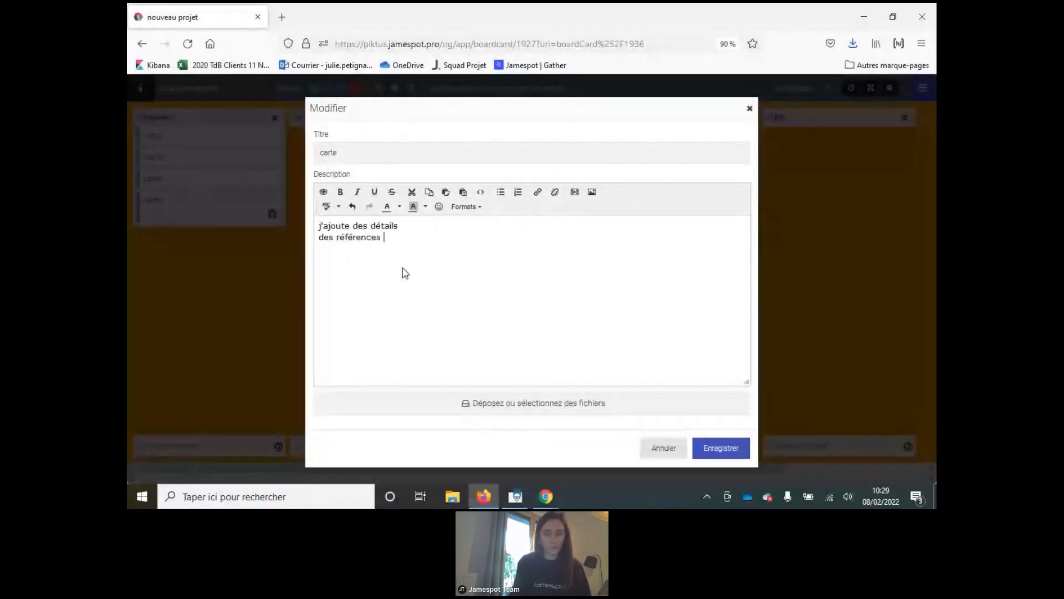
{"action": "type", "text": "!"}
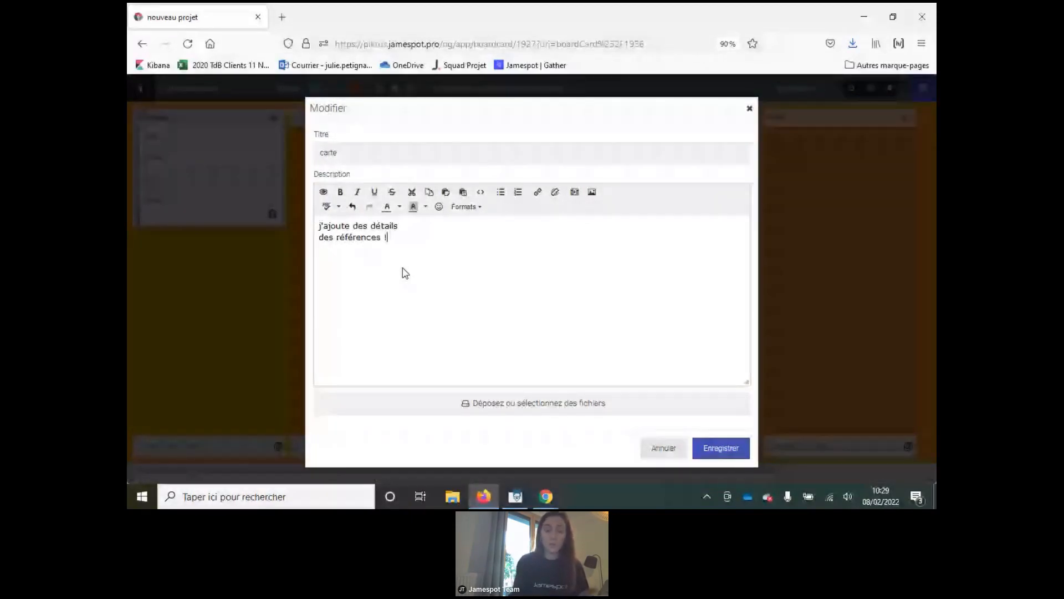
{"action": "type", "text": "test"}
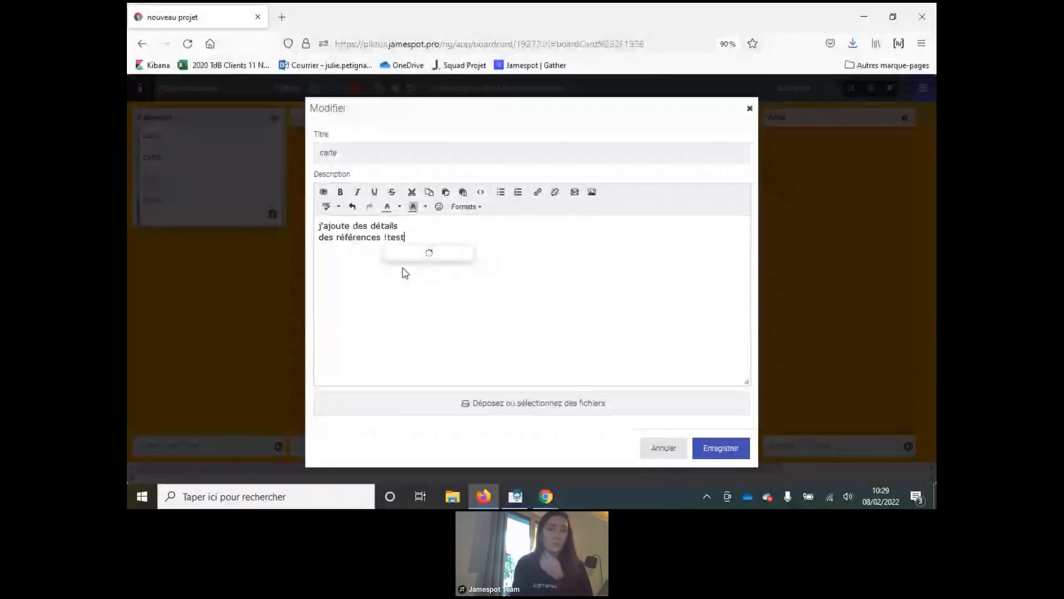
{"action": "left_click", "coordinate": [410, 254]}
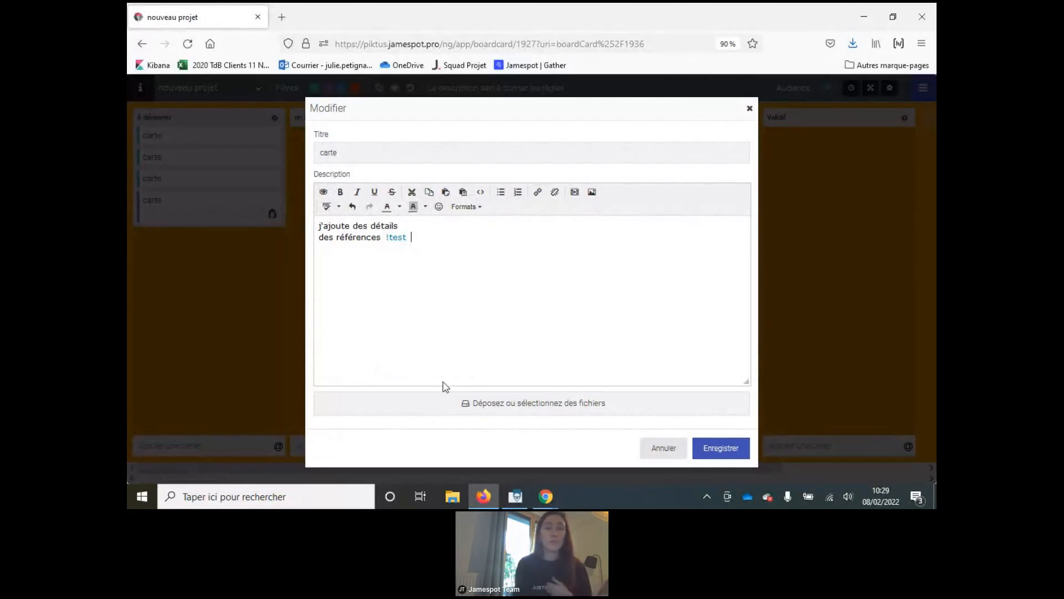
{"action": "left_click", "coordinate": [490, 407]}
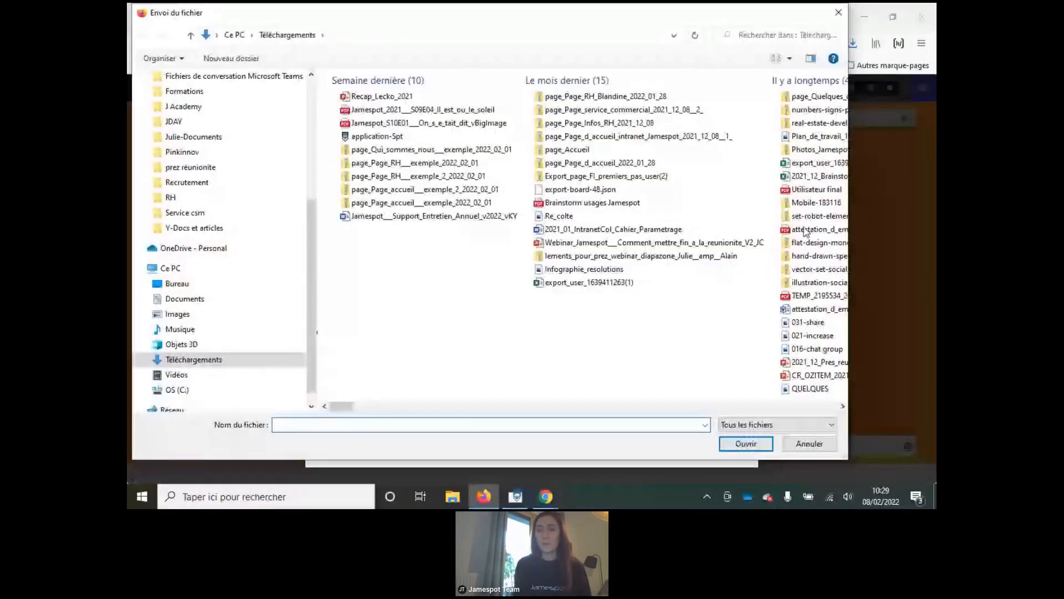
{"action": "left_click", "coordinate": [809, 444]}
{"action": "left_click", "coordinate": [715, 449]}
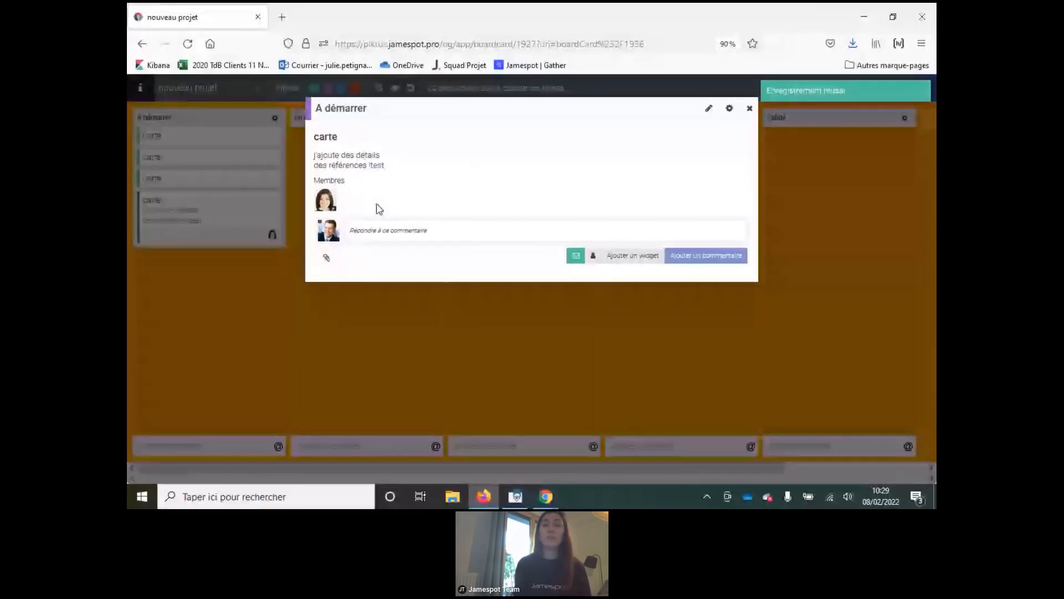
Attach the youpi image from the Images > intranet folder to the purple card, save and close the card
{"action": "left_click", "coordinate": [331, 139]}
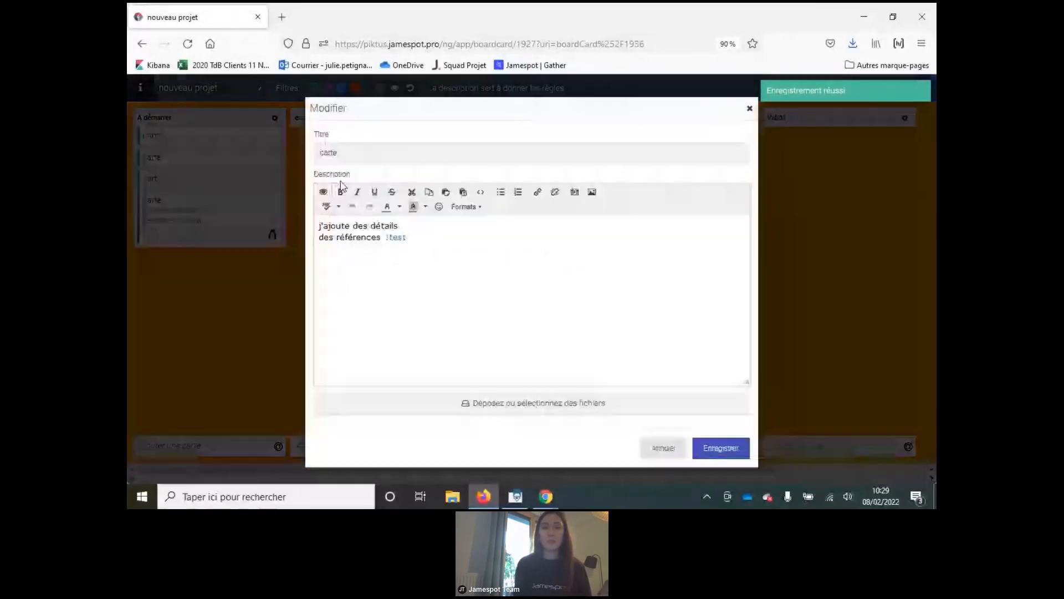
{"action": "left_click", "coordinate": [497, 410]}
{"action": "left_click", "coordinate": [178, 314]}
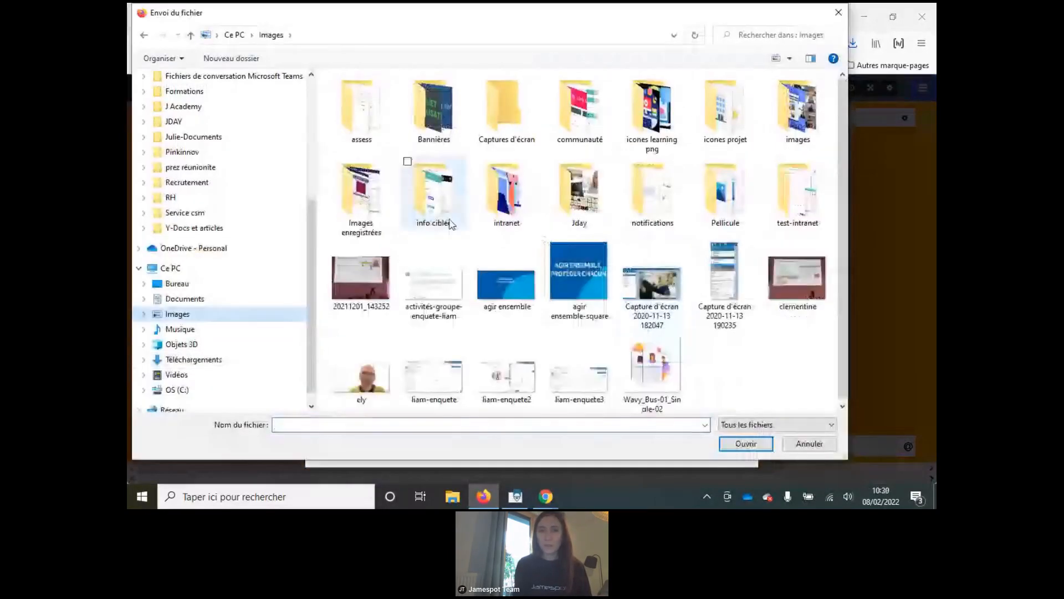
{"action": "double_click", "coordinate": [513, 216]}
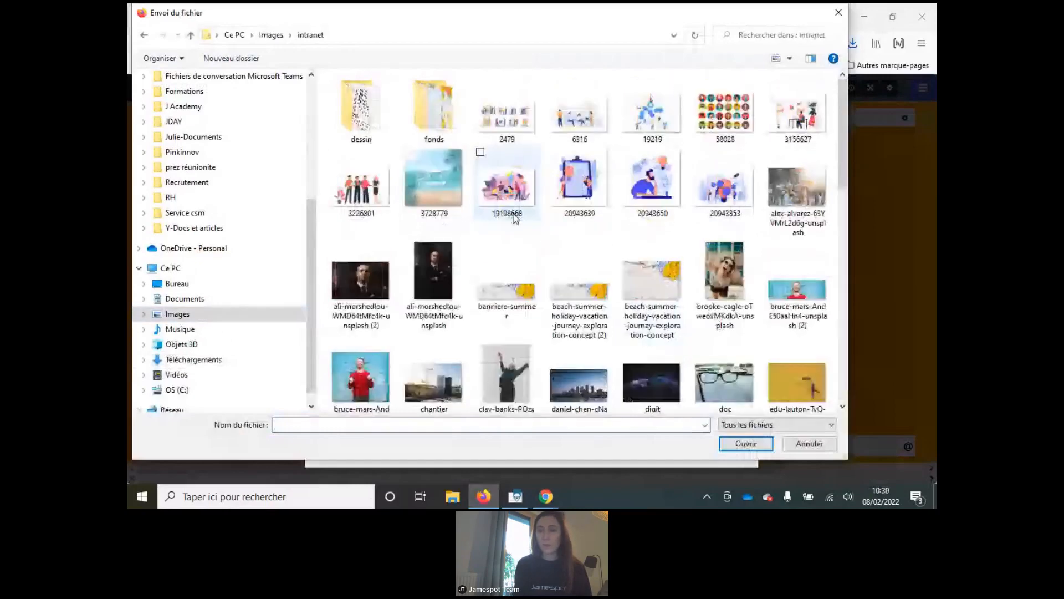
{"action": "scroll", "coordinate": [640, 328], "scroll_direction": "down", "scroll_amount": 10}
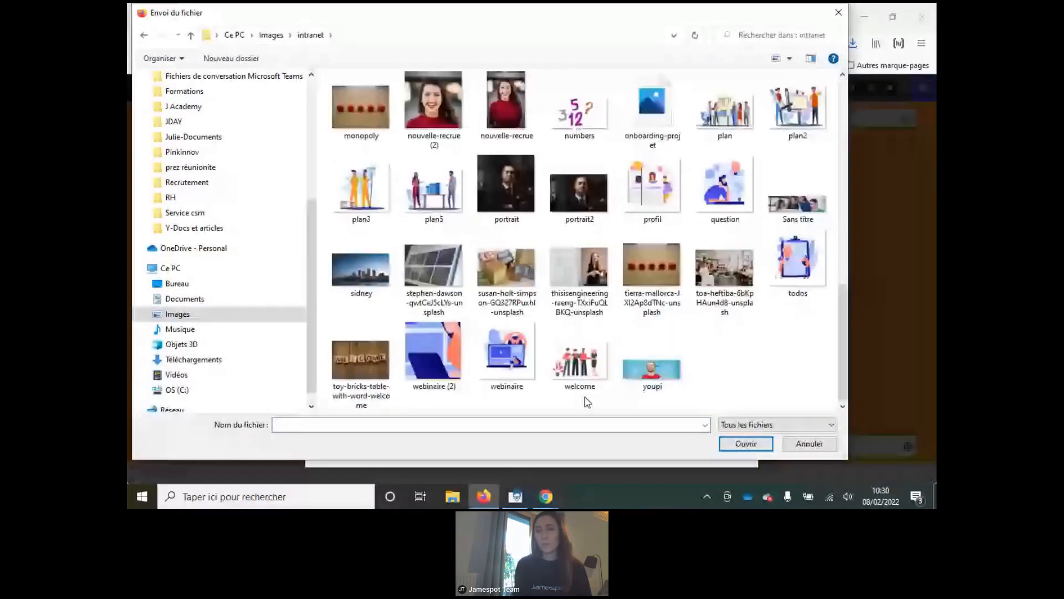
{"action": "double_click", "coordinate": [651, 368]}
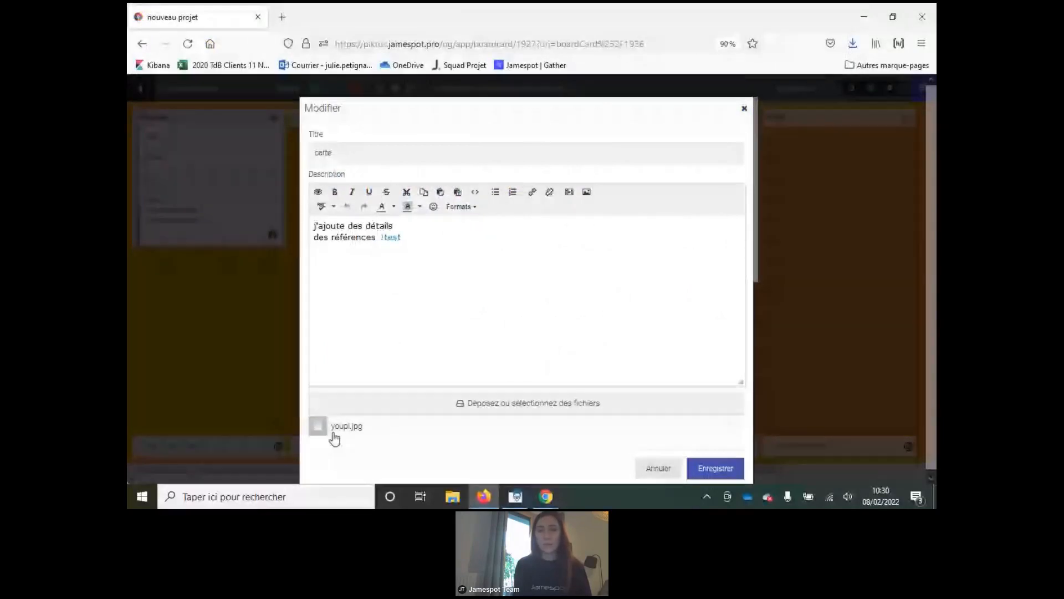
{"action": "left_click", "coordinate": [720, 469]}
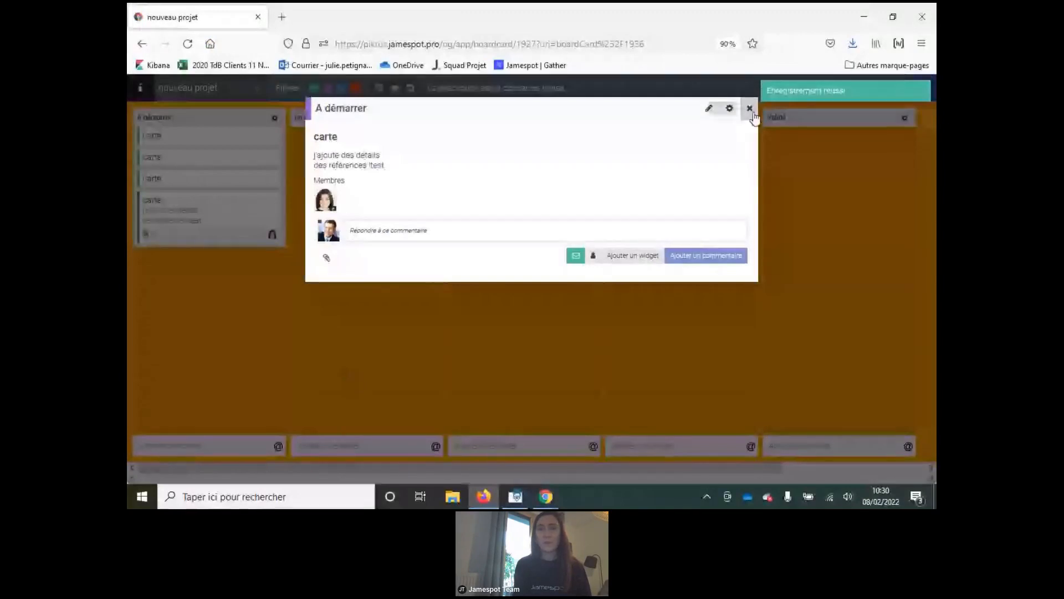
{"action": "left_click", "coordinate": [750, 109]}
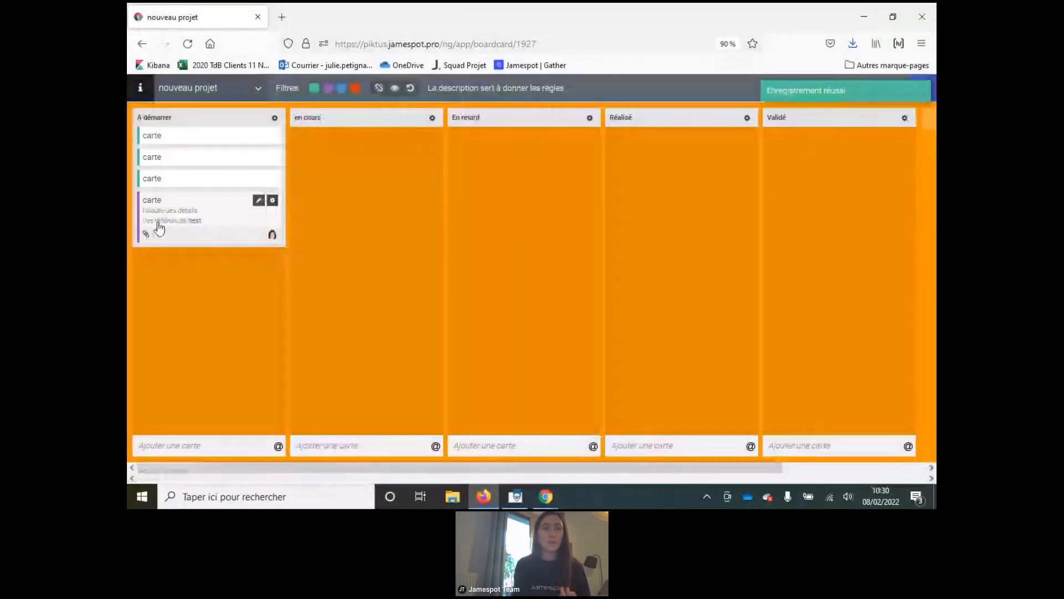
Set the attached youpi.jpg as the purple card's cover and move the card to the en cours list
{"action": "left_click", "coordinate": [160, 227]}
{"action": "mouse_move", "coordinate": [348, 232]}
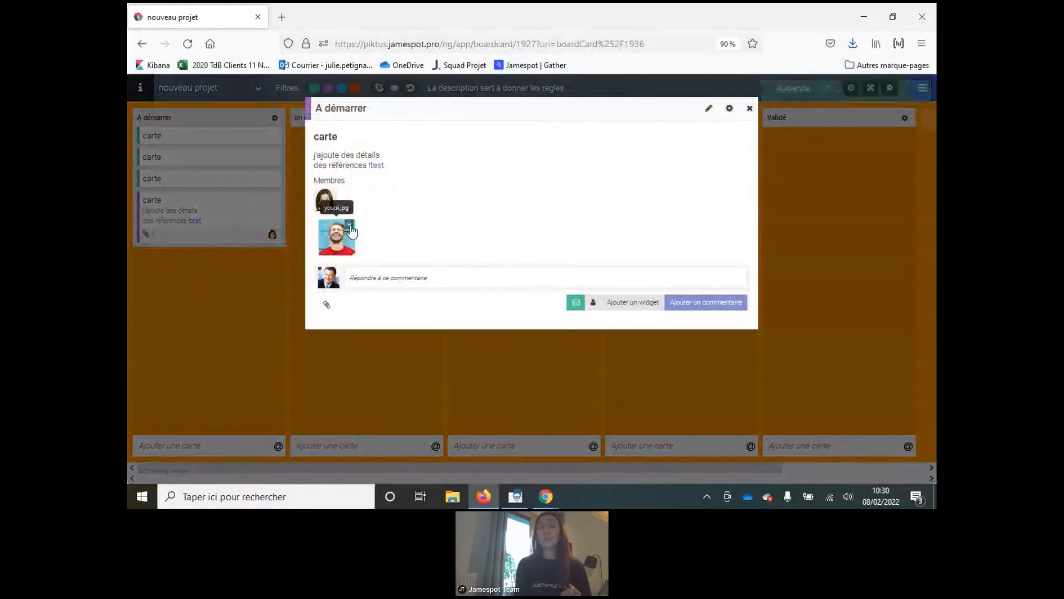
{"action": "left_click", "coordinate": [349, 225]}
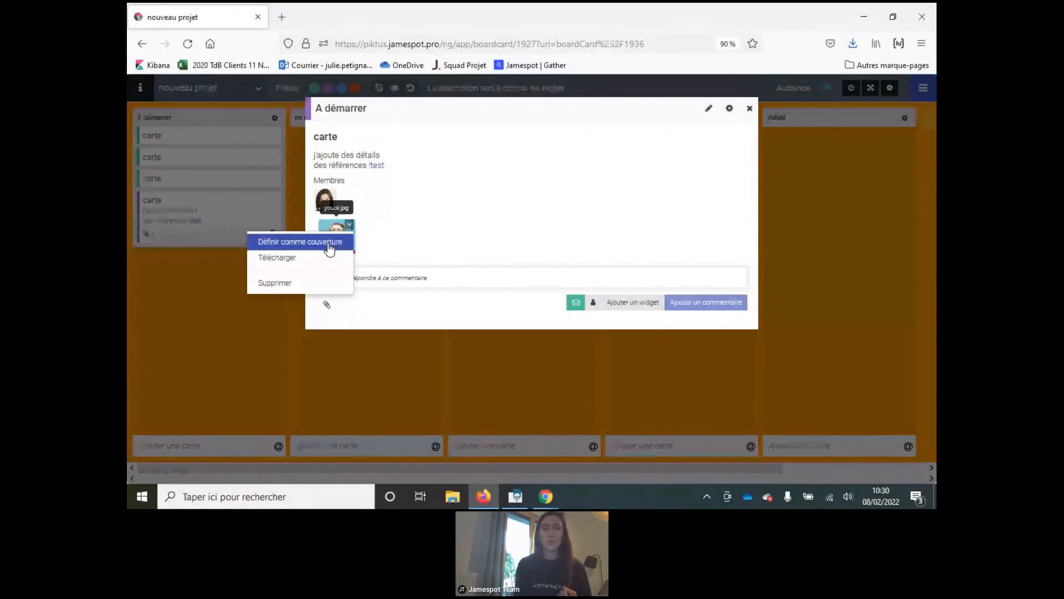
{"action": "left_click", "coordinate": [330, 244]}
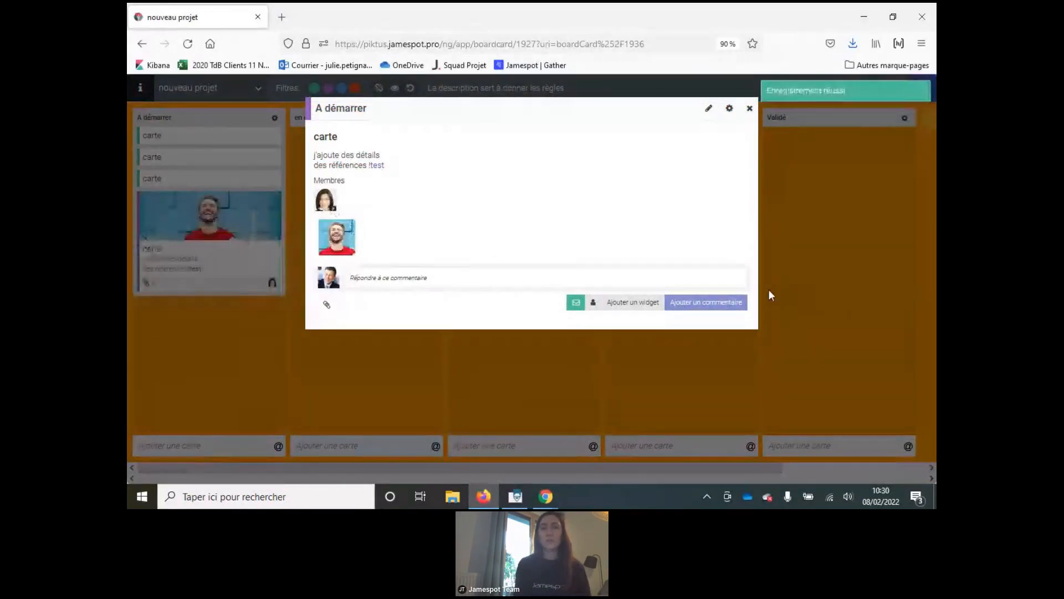
{"action": "left_click", "coordinate": [752, 108]}
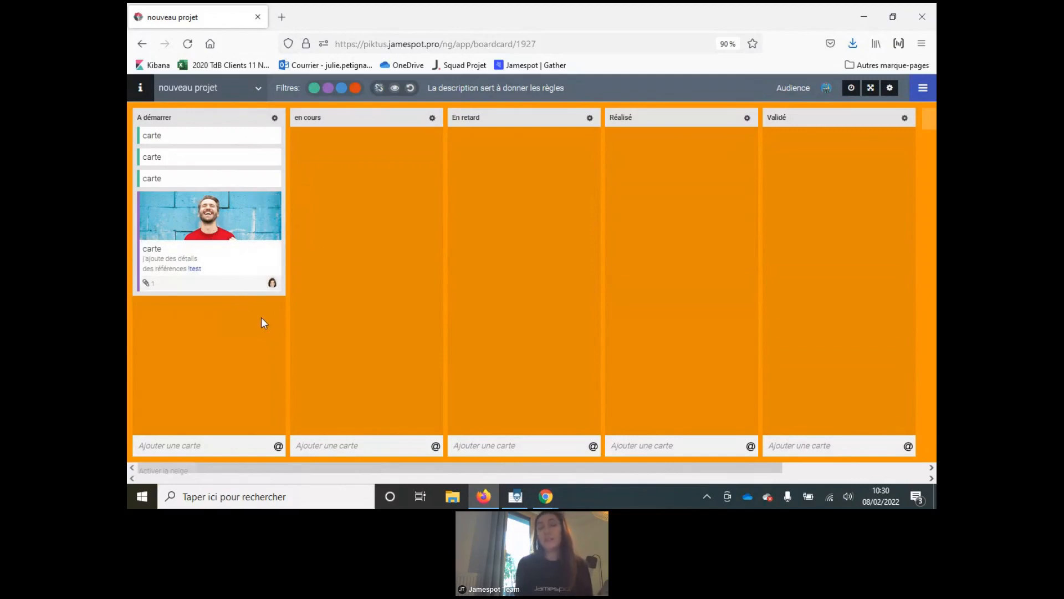
{"action": "left_click_drag", "start_coordinate": [229, 205], "coordinate": [371, 133]}
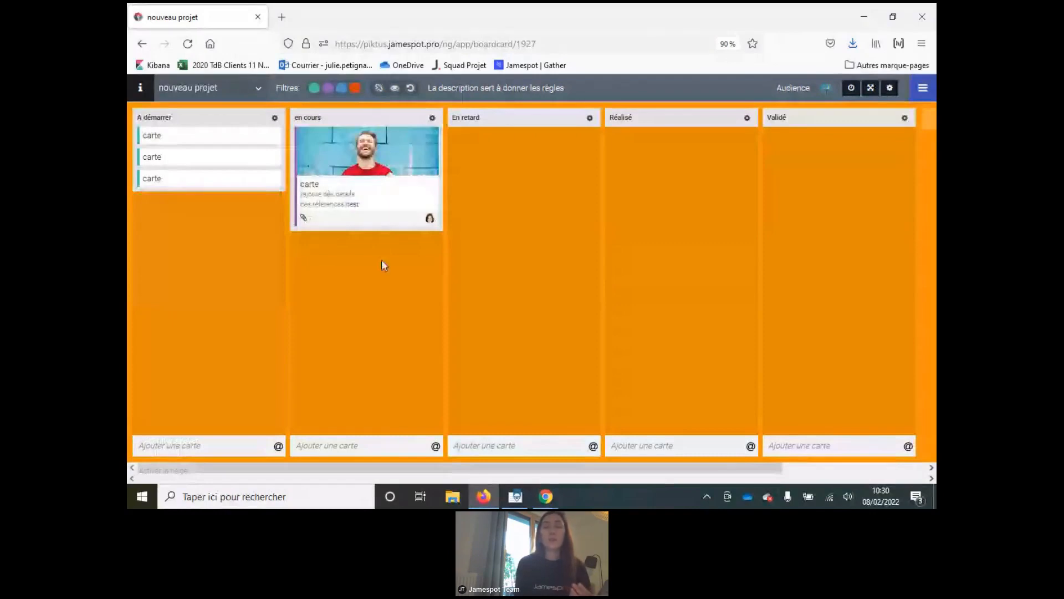
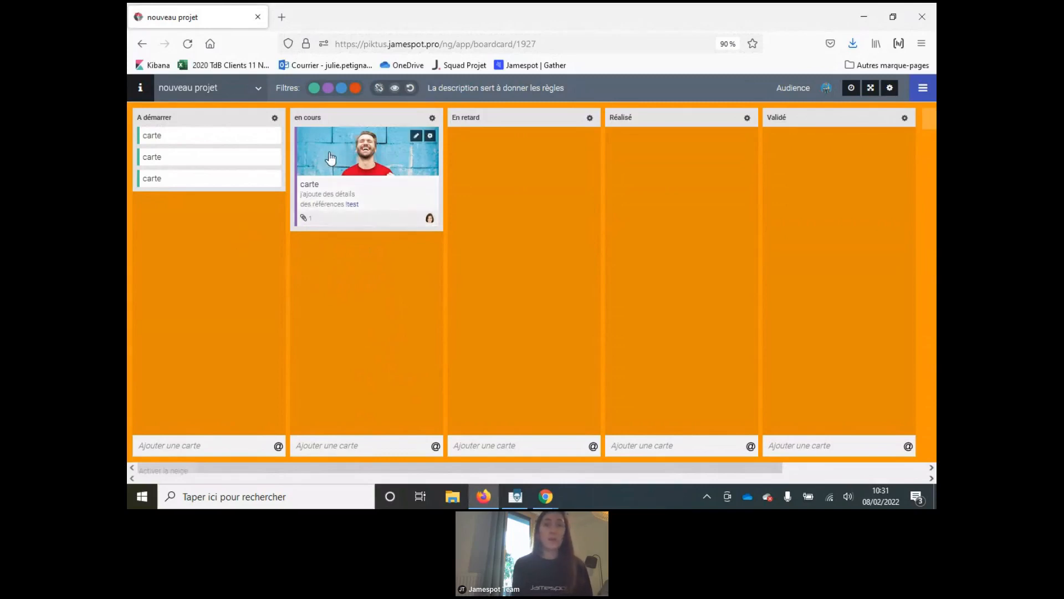
Change the colour of the illustrated card in the en cours list to thème 3 and save it
{"action": "left_click", "coordinate": [431, 138]}
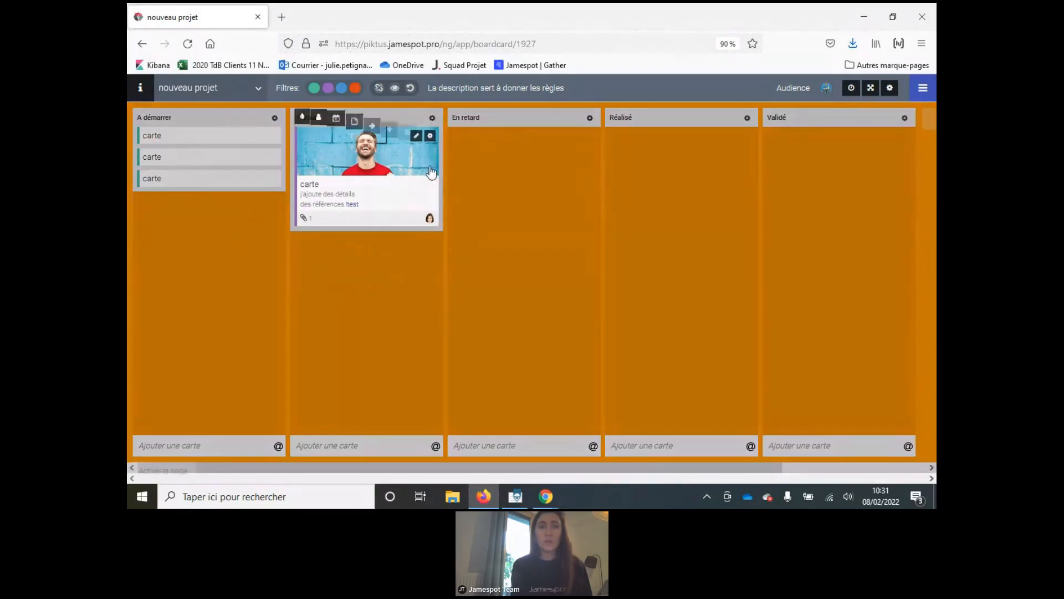
{"action": "left_click", "coordinate": [304, 118]}
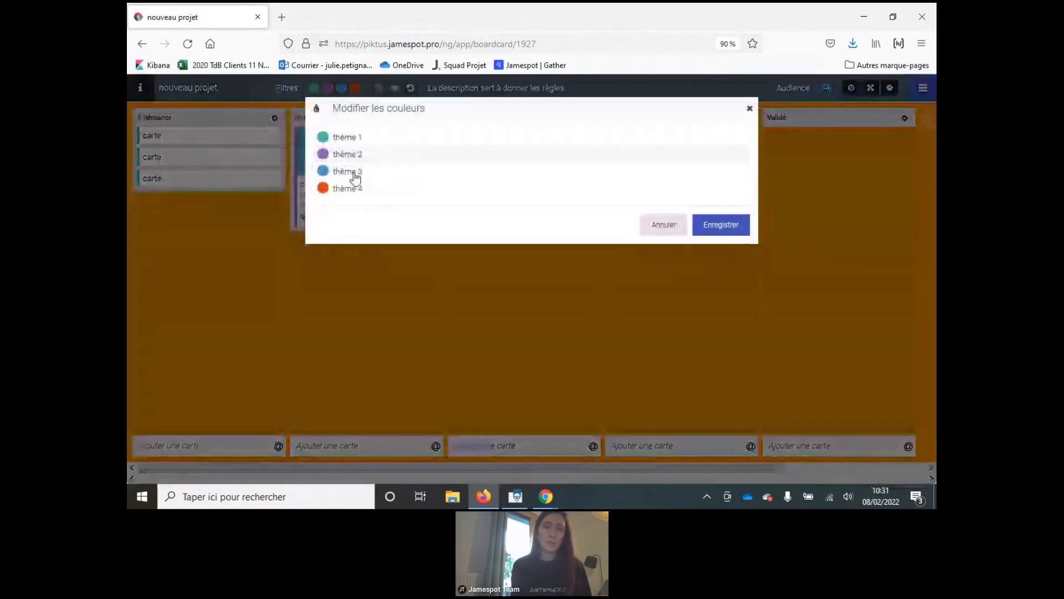
{"action": "left_click", "coordinate": [720, 228]}
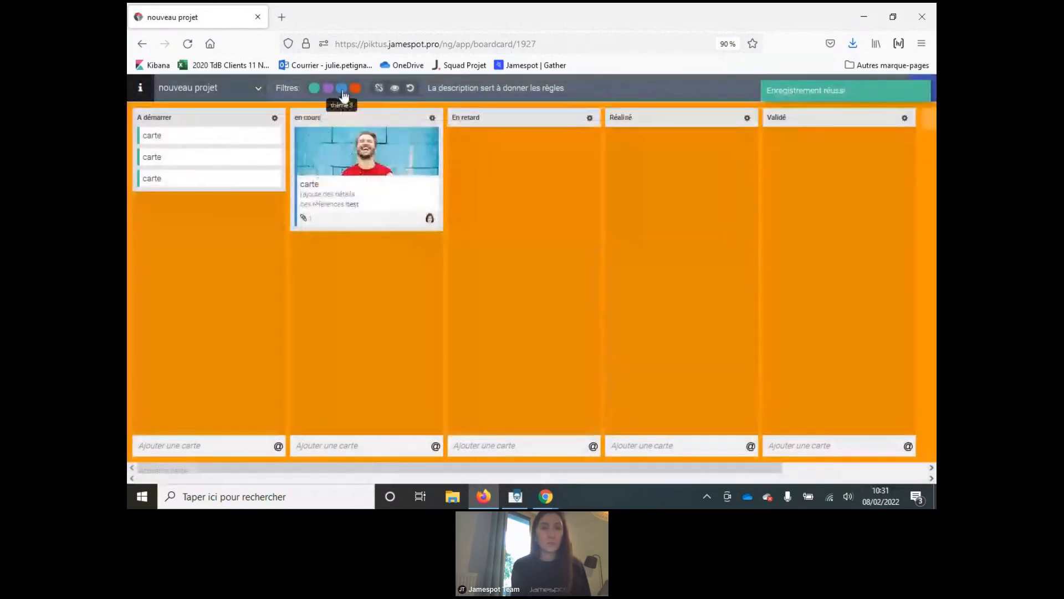
{"action": "left_click", "coordinate": [433, 117]}
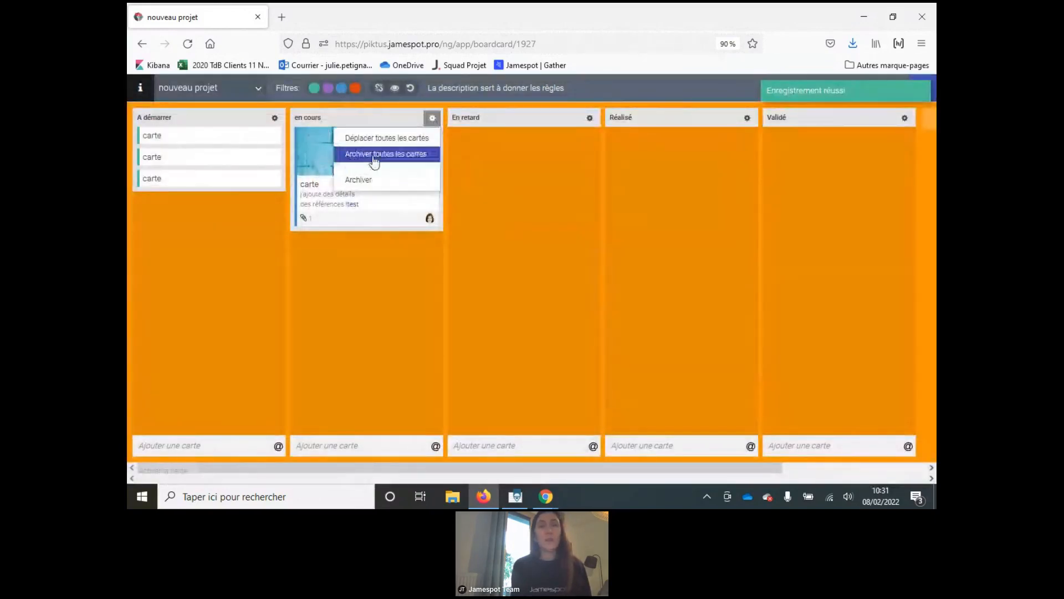
{"action": "left_click", "coordinate": [384, 119]}
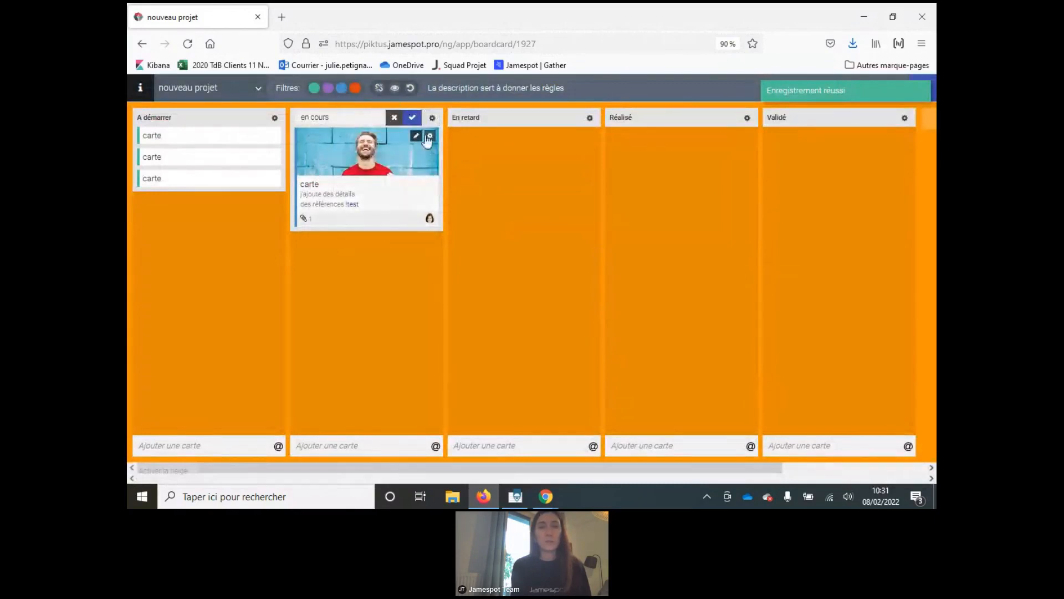
{"action": "left_click", "coordinate": [411, 118]}
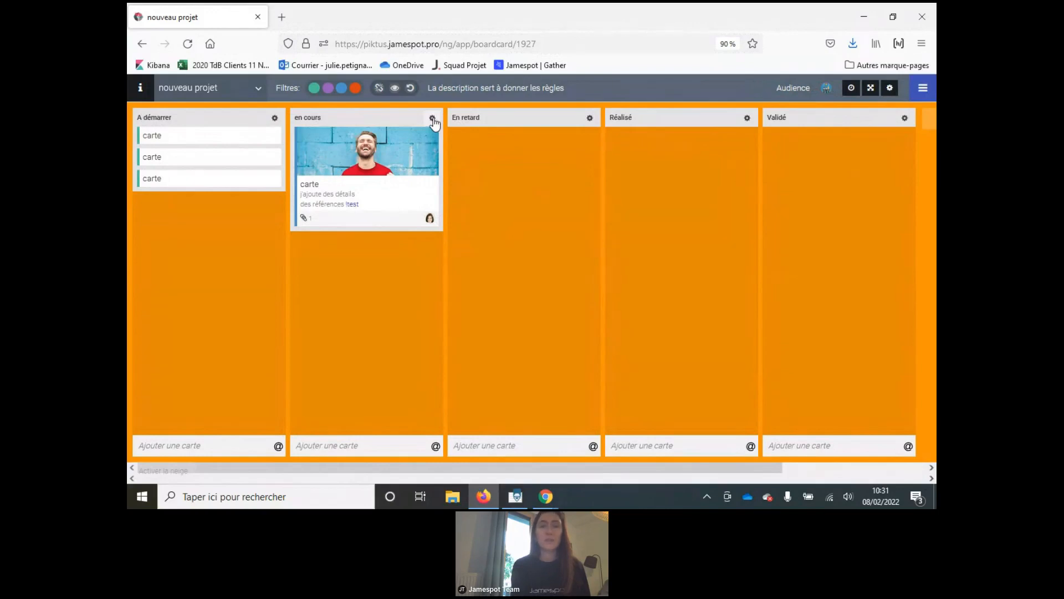
{"action": "left_click", "coordinate": [433, 119]}
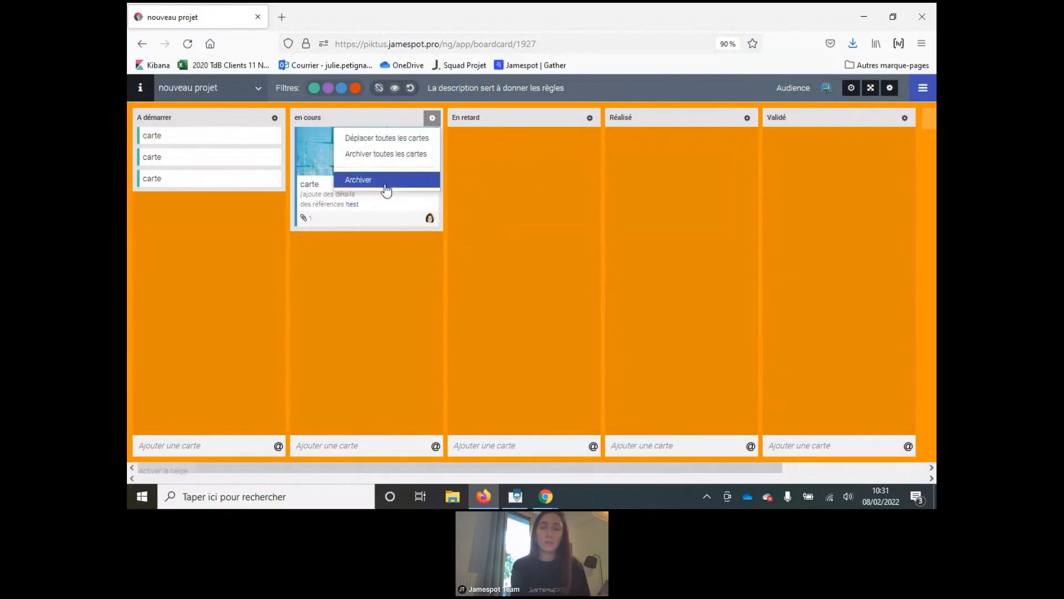
Rename the en cours list as "En cours" with a capital E
{"action": "left_click", "coordinate": [391, 119]}
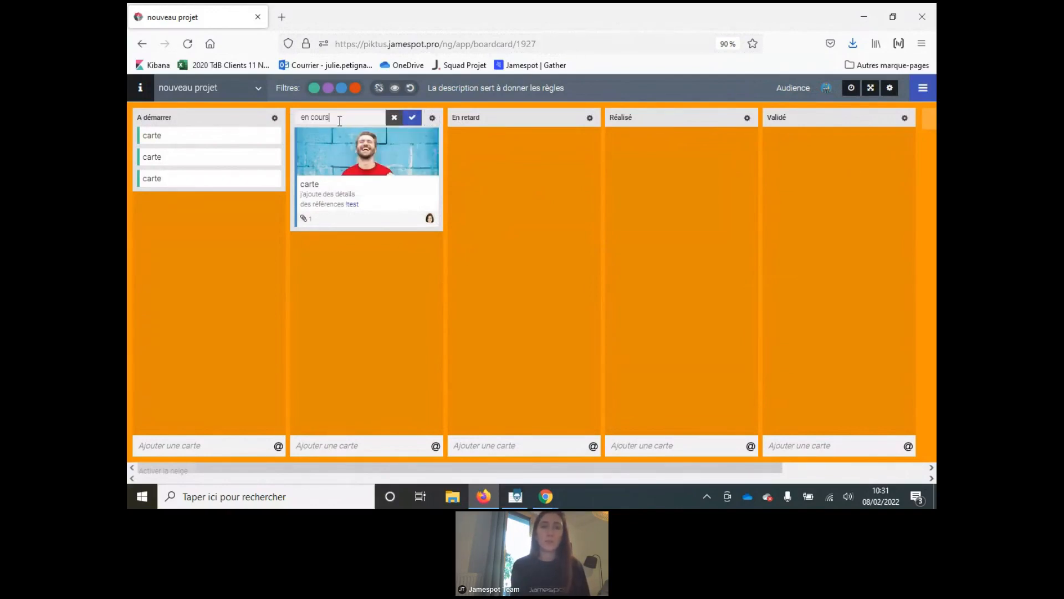
{"action": "left_click", "coordinate": [304, 118]}
{"action": "key", "text": "BackSpace"}
{"action": "type", "text": "E"}
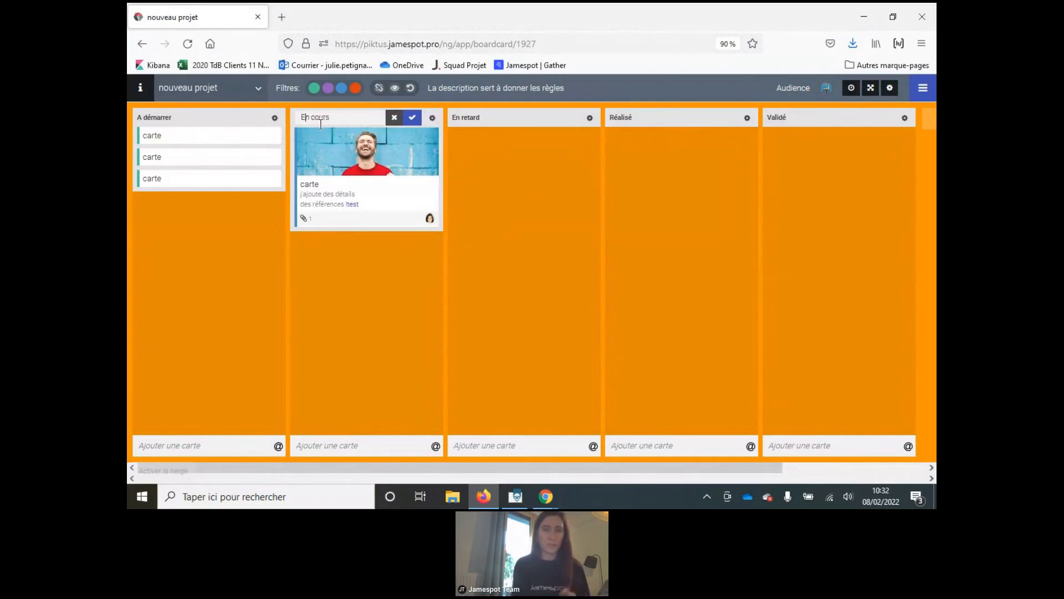
{"action": "left_click", "coordinate": [412, 116]}
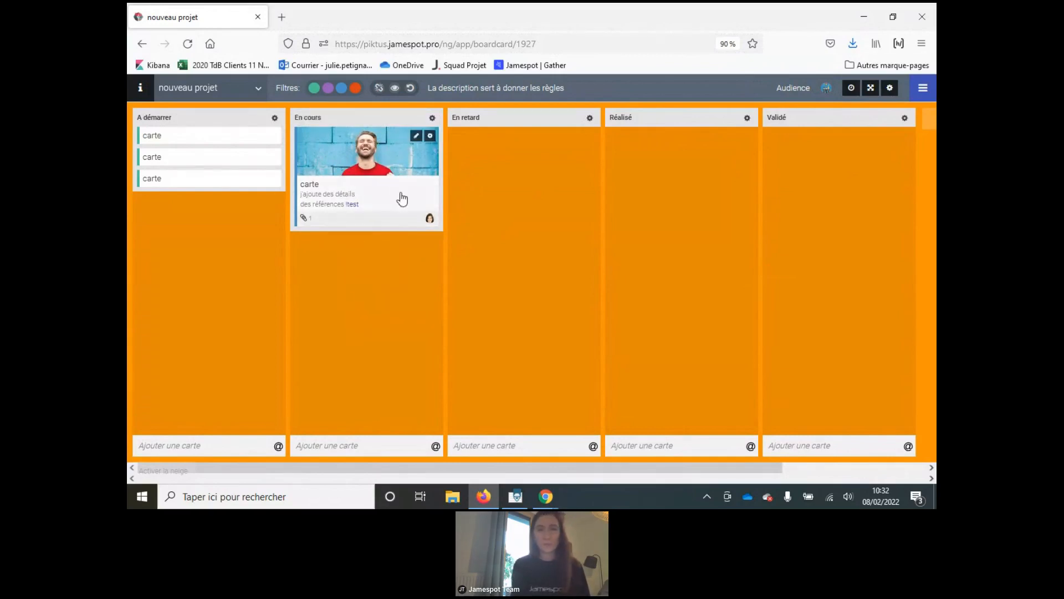
Add the first two users in the user list as members of the illustrated En cours card and save
{"action": "left_click", "coordinate": [431, 136]}
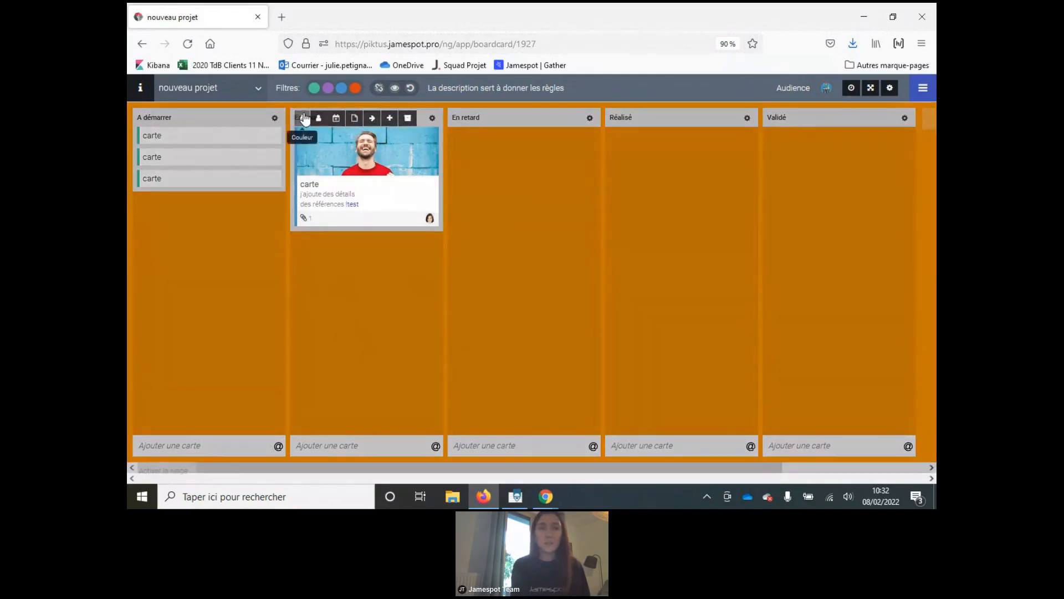
{"action": "left_click", "coordinate": [319, 119]}
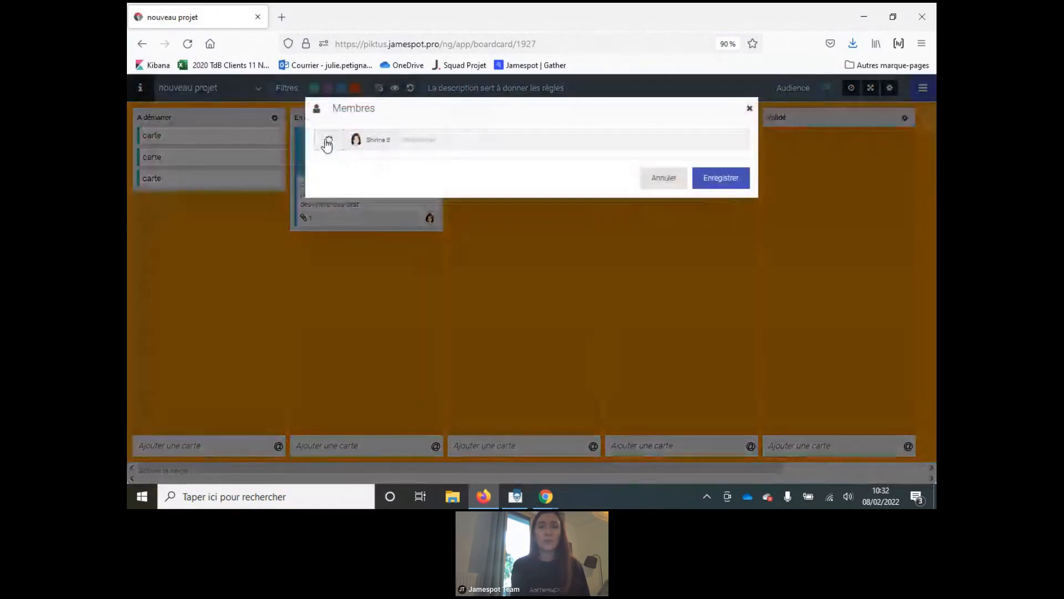
{"action": "left_click", "coordinate": [328, 143]}
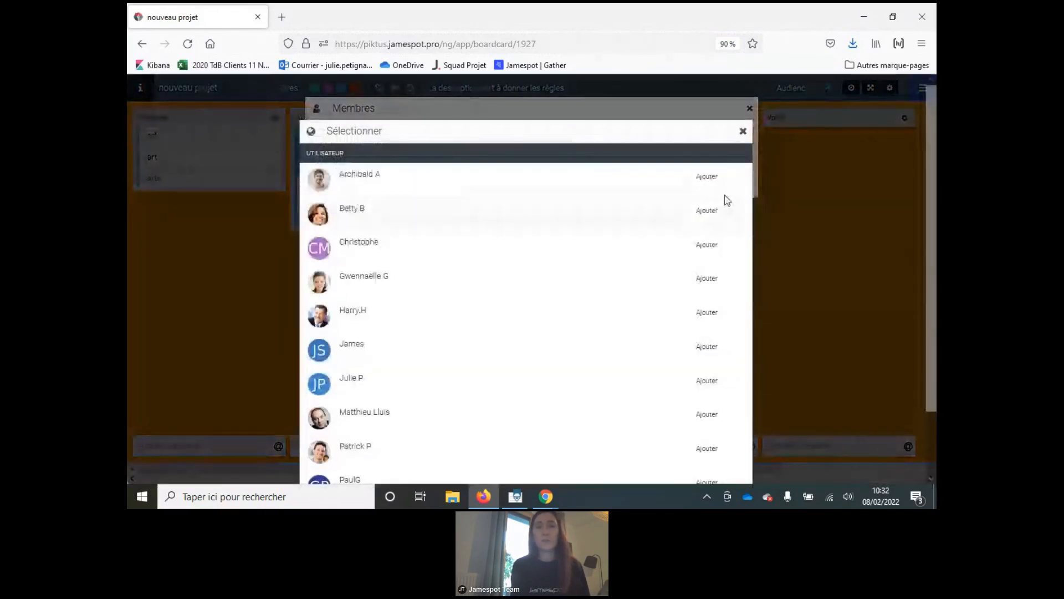
{"action": "left_click", "coordinate": [714, 178]}
{"action": "left_click", "coordinate": [707, 210]}
{"action": "scroll", "coordinate": [712, 260], "scroll_direction": "down", "scroll_amount": 2}
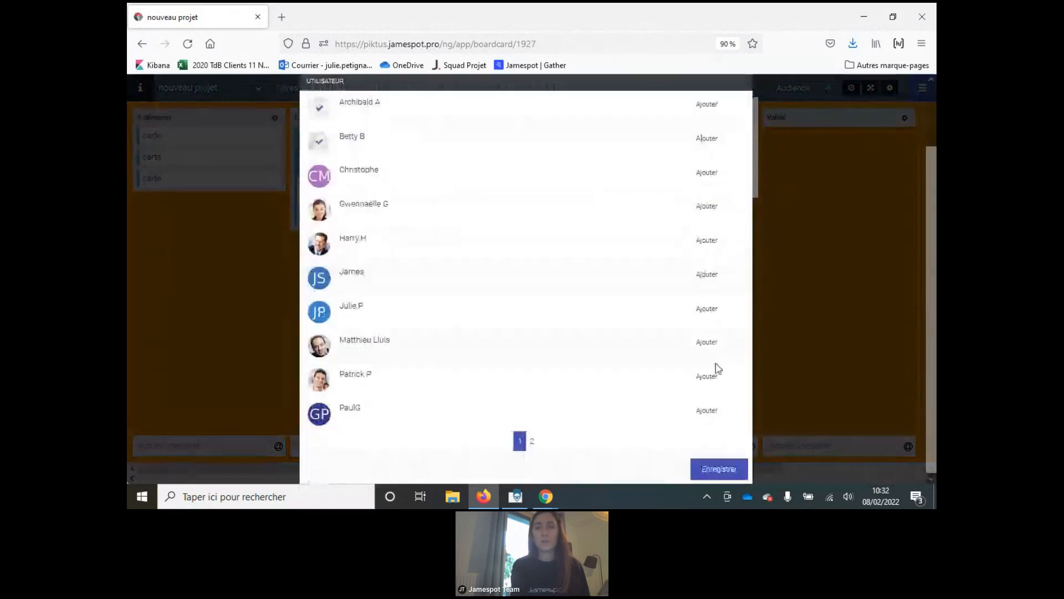
{"action": "left_click", "coordinate": [719, 468]}
{"action": "left_click", "coordinate": [723, 179]}
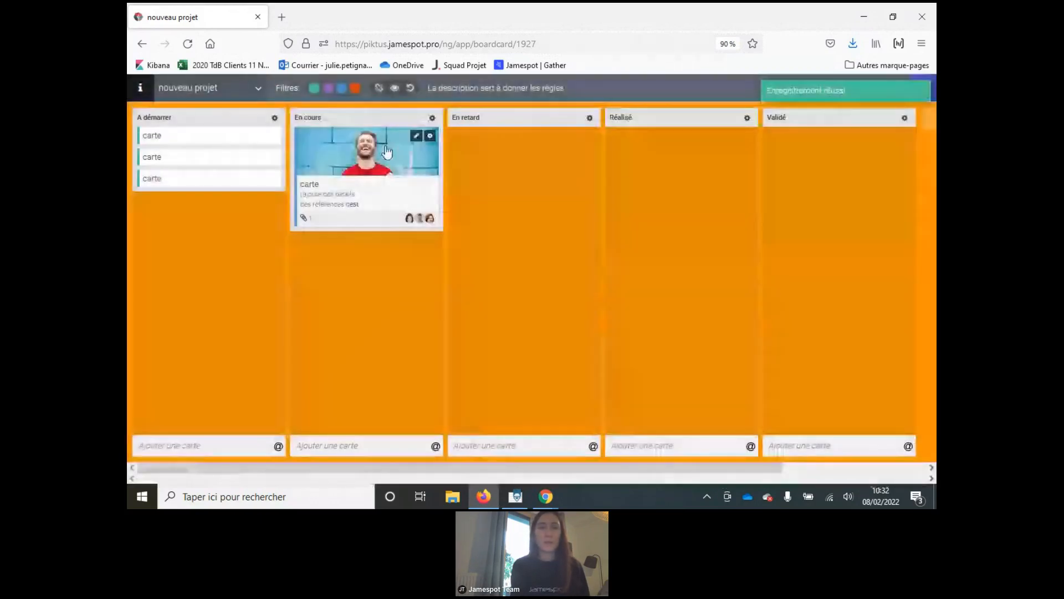
Set the due date of the illustrated En cours card to 09/02/2022 and save it
{"action": "left_click", "coordinate": [430, 136]}
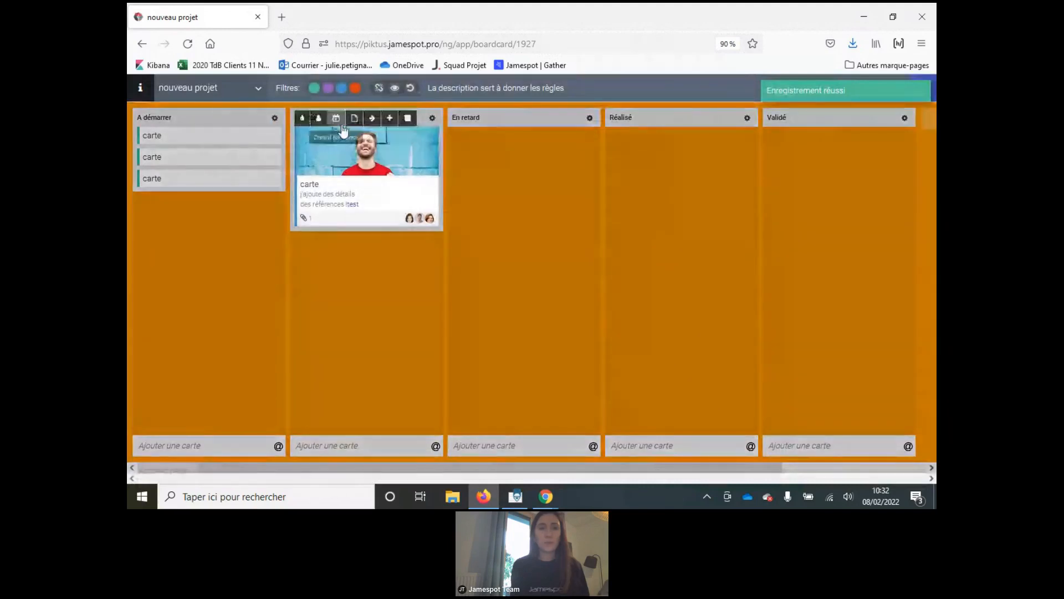
{"action": "left_click", "coordinate": [336, 118]}
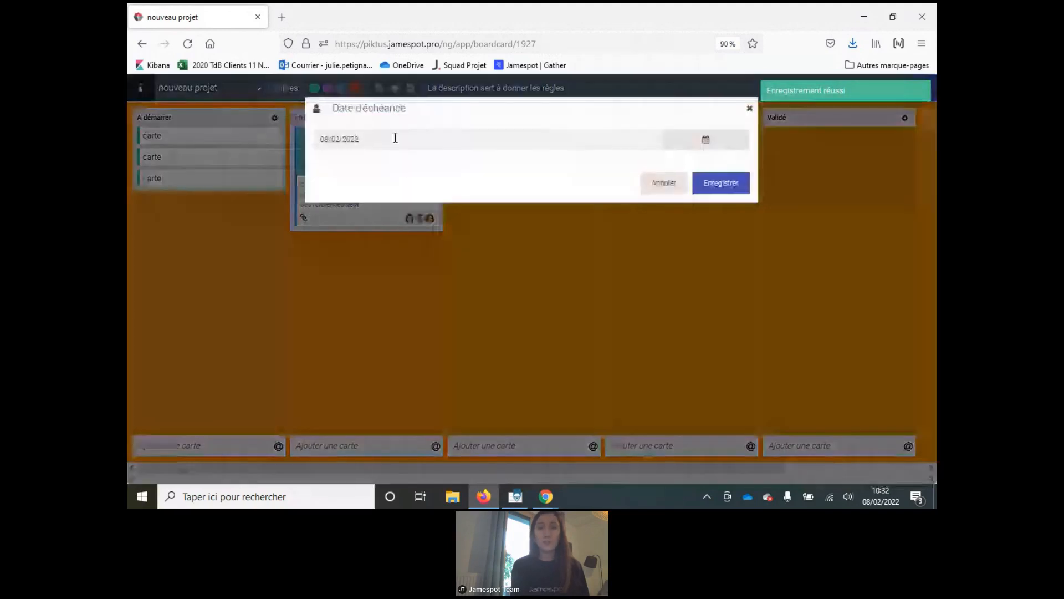
{"action": "left_click", "coordinate": [687, 141]}
{"action": "left_click", "coordinate": [380, 209]}
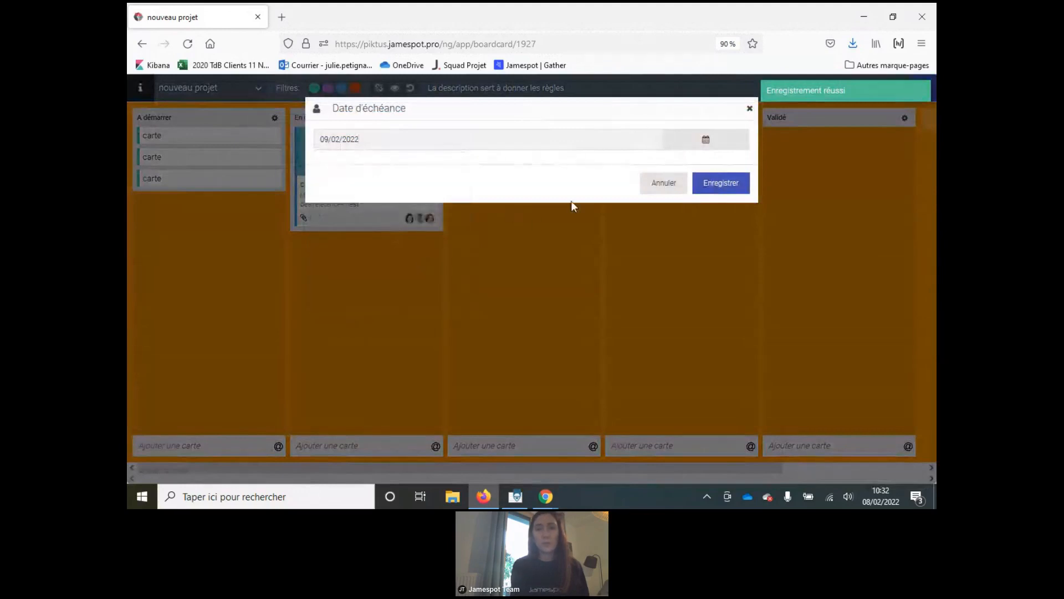
{"action": "left_click", "coordinate": [708, 191]}
{"action": "mouse_move", "coordinate": [304, 221]}
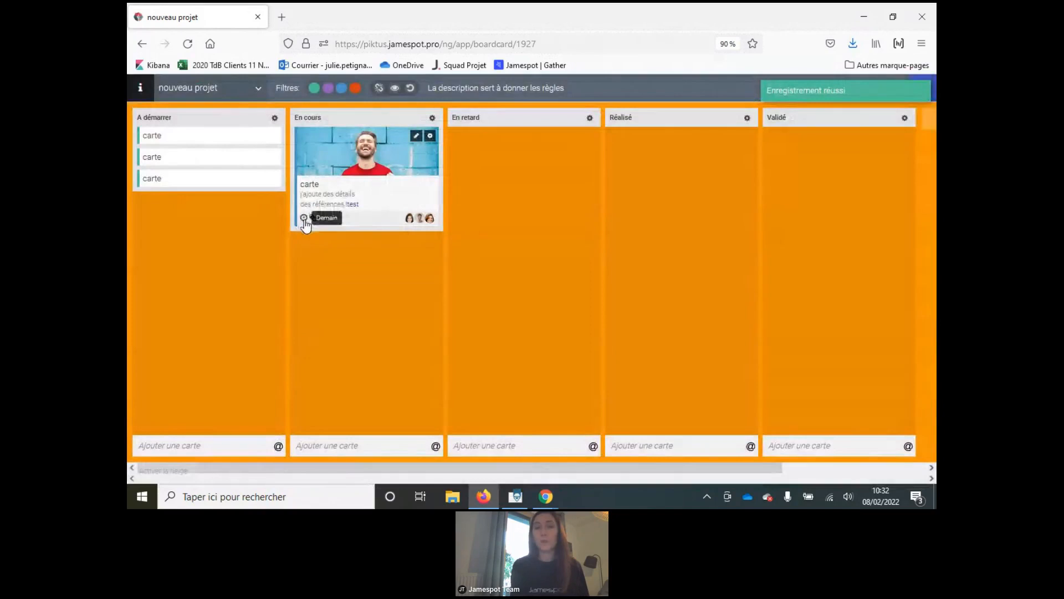
Copy the illustrated En cours card into the En retard list under the title "carte 233"
{"action": "left_click", "coordinate": [433, 135]}
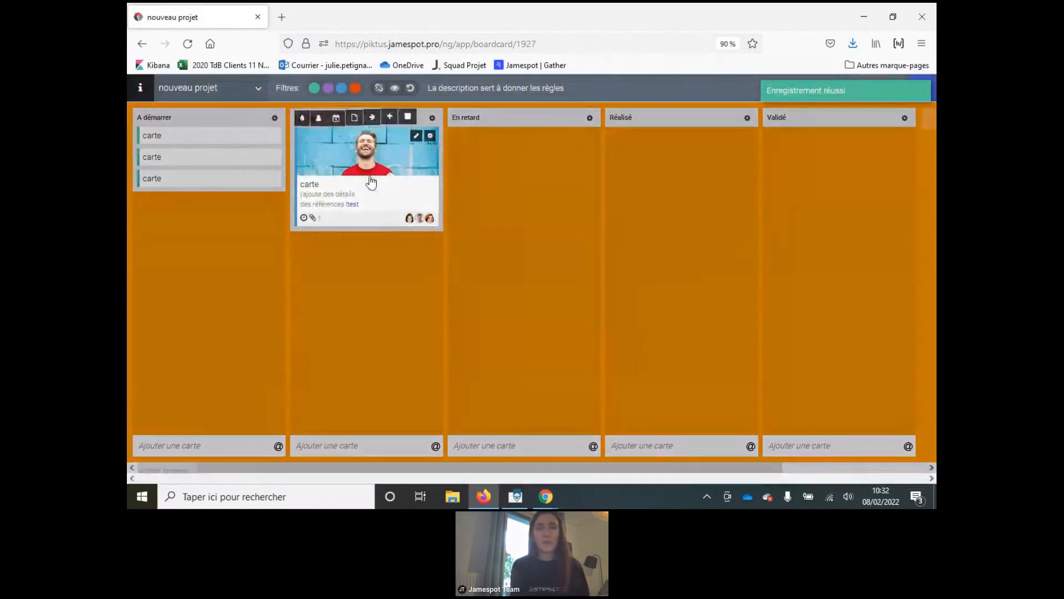
{"action": "left_click", "coordinate": [355, 119]}
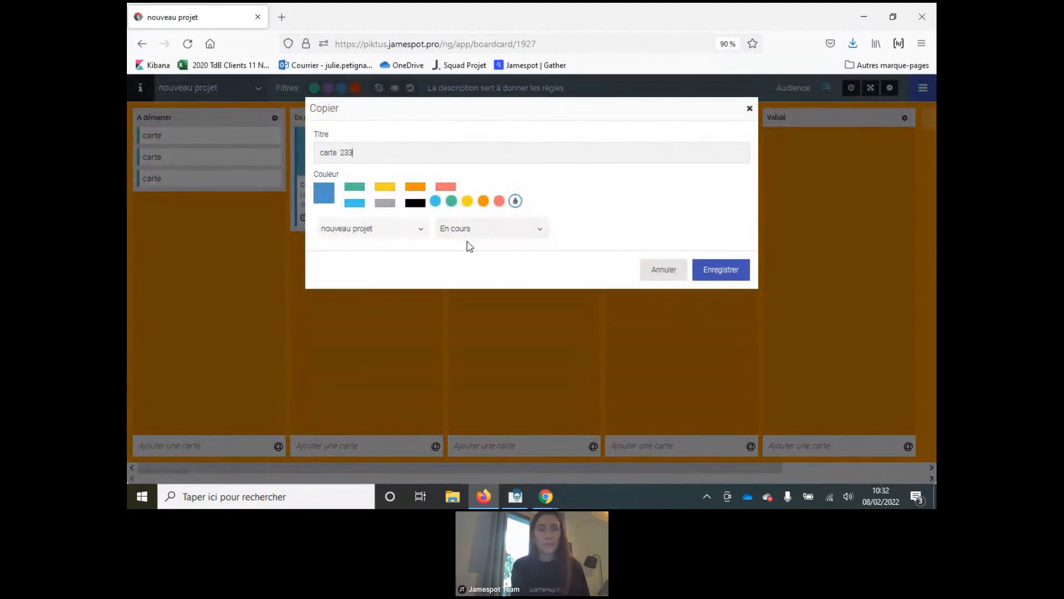
{"action": "left_click", "coordinate": [485, 232]}
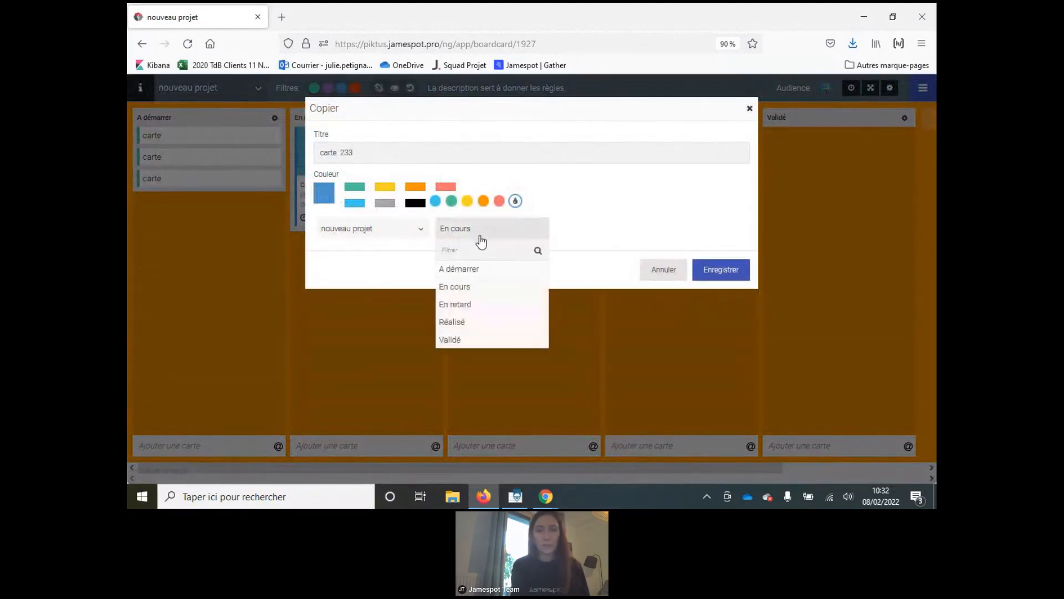
{"action": "left_click", "coordinate": [490, 306]}
{"action": "left_click", "coordinate": [698, 280]}
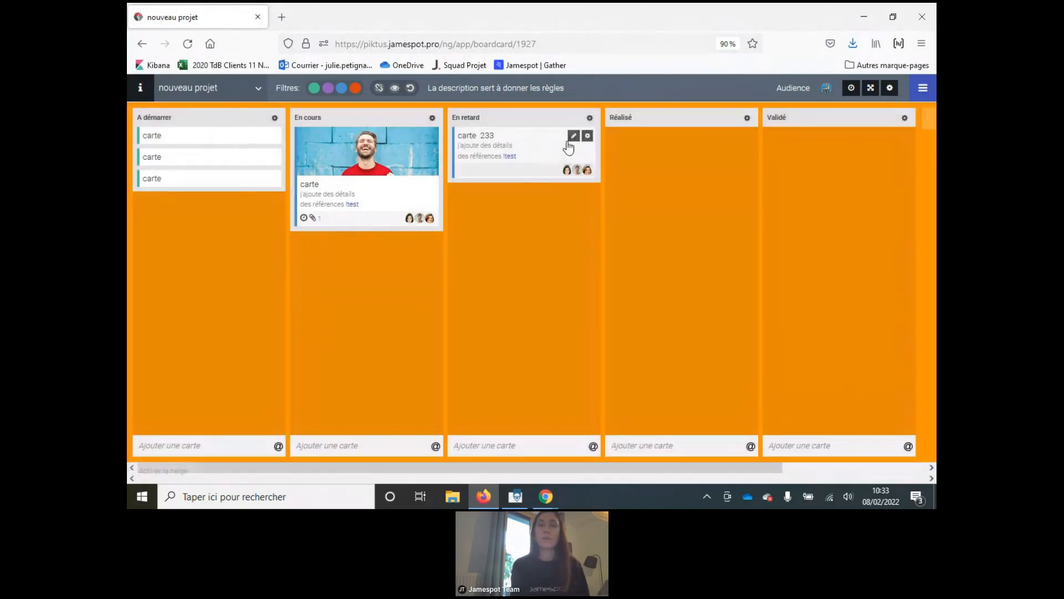
Archive the carte 233 card, and restore it to the board from the archived cards
{"action": "left_click", "coordinate": [586, 136]}
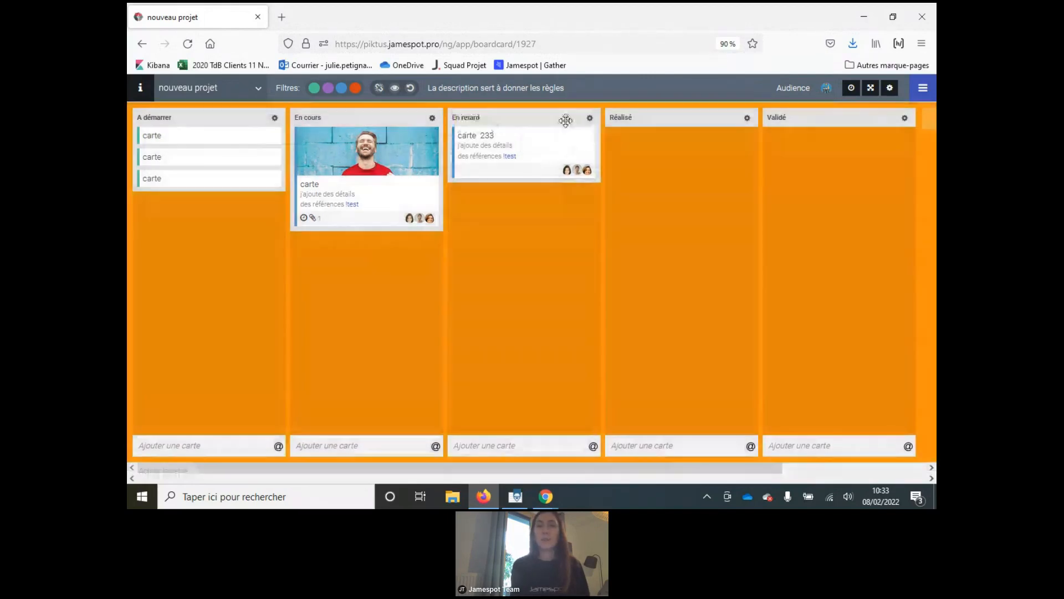
{"action": "left_click", "coordinate": [923, 88]}
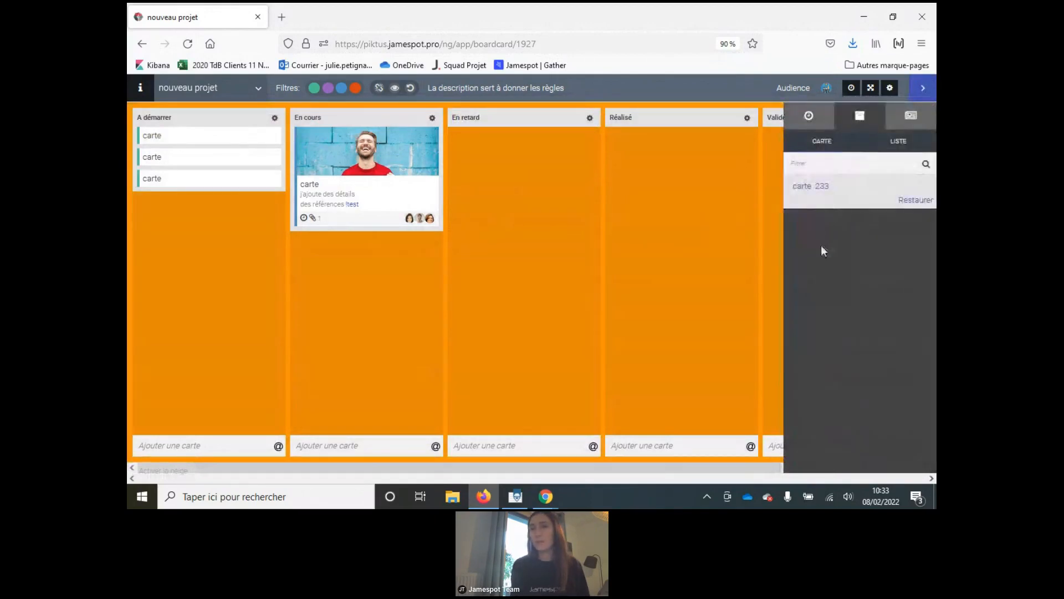
{"action": "left_click", "coordinate": [908, 201]}
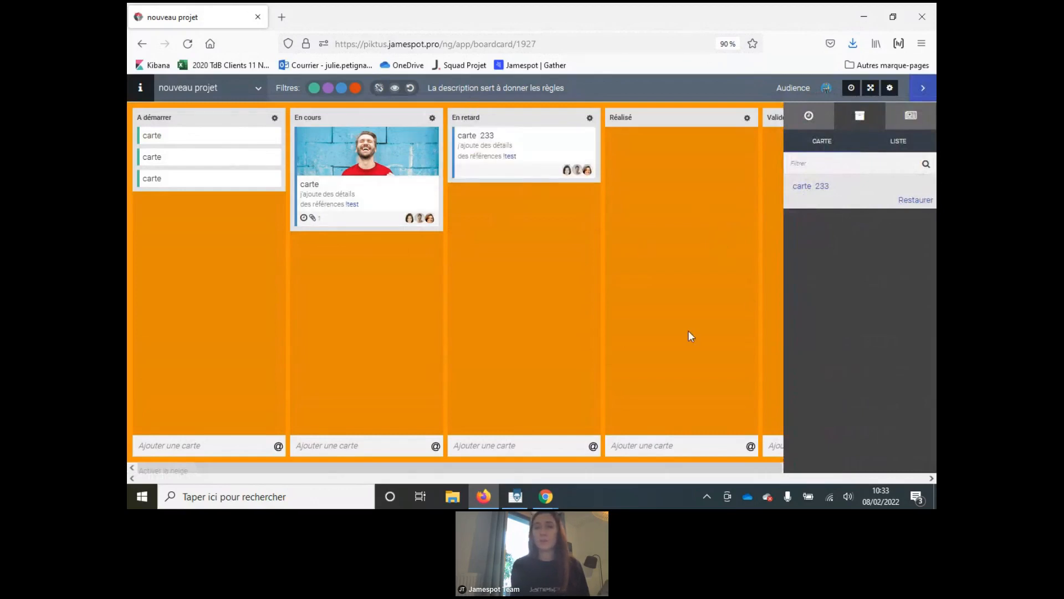
{"action": "left_click", "coordinate": [923, 89]}
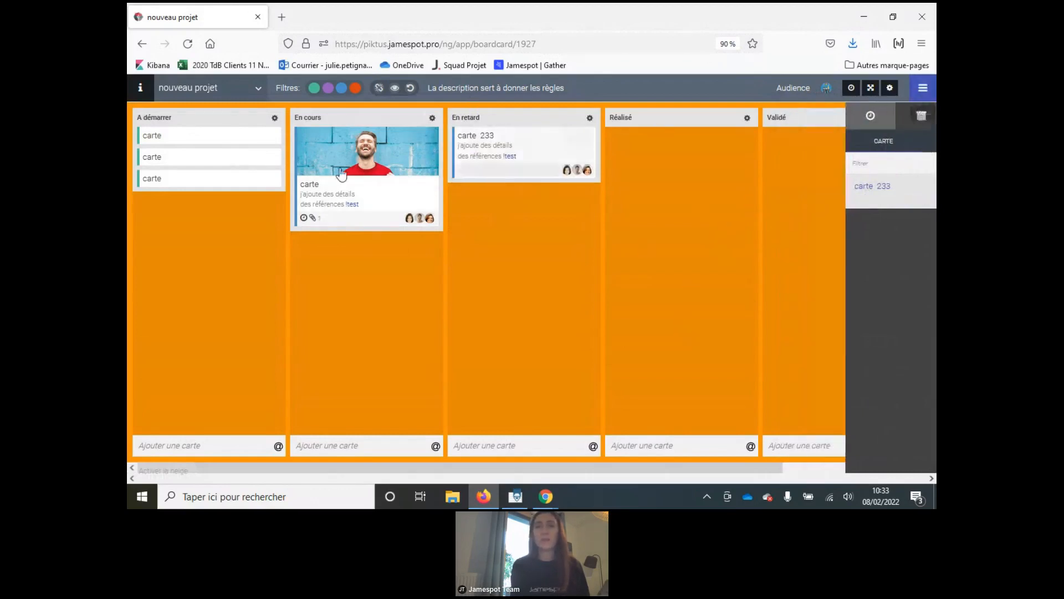
Add a Checklist widget to the carte 233 card and name its first task todo1
{"action": "mouse_move", "coordinate": [345, 195]}
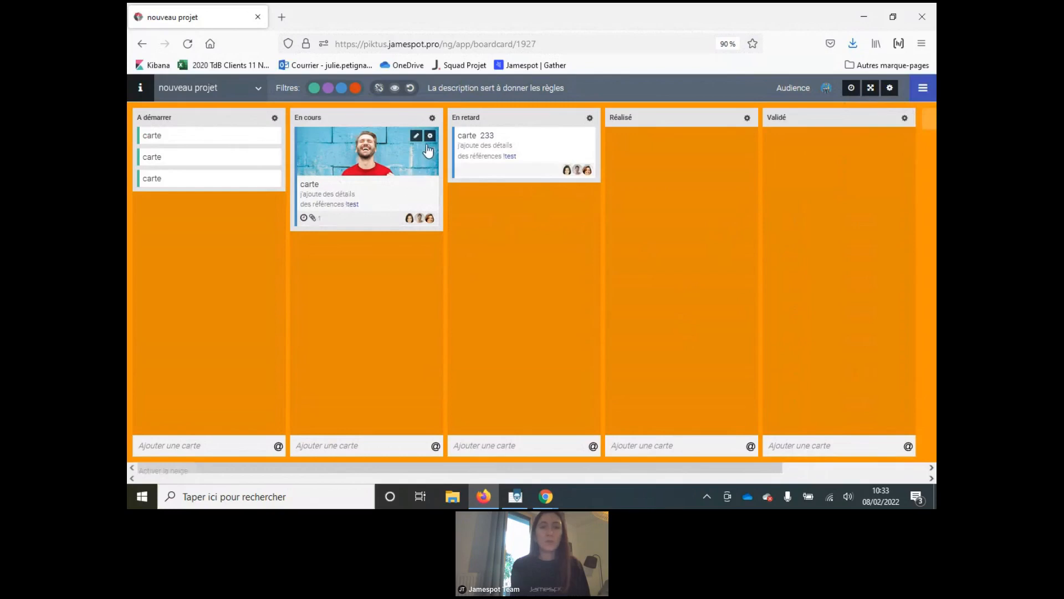
{"action": "mouse_move", "coordinate": [515, 138]}
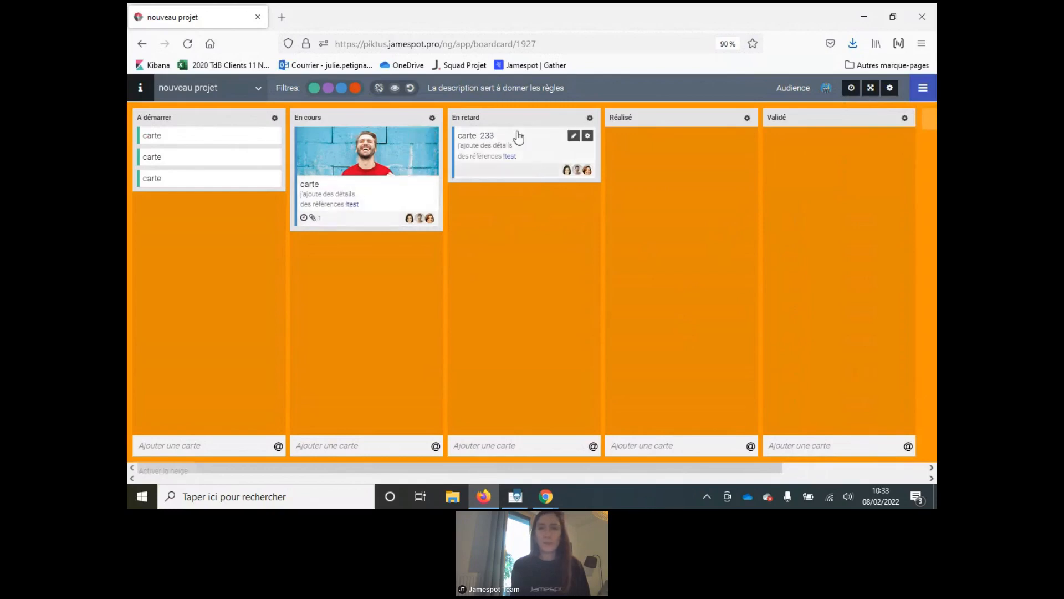
{"action": "left_click", "coordinate": [588, 137]}
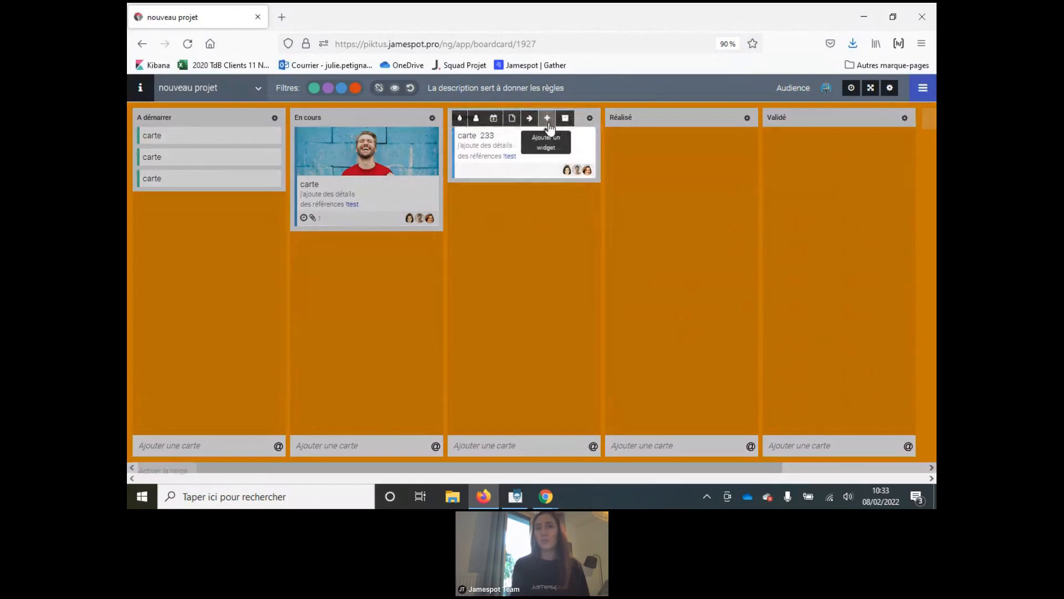
{"action": "left_click", "coordinate": [547, 122]}
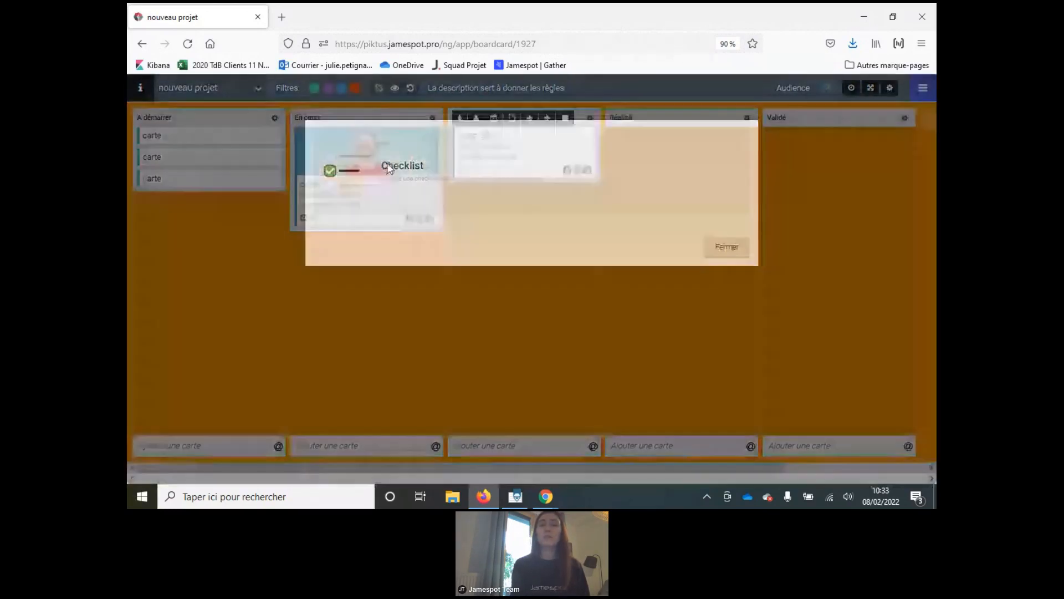
{"action": "left_click", "coordinate": [388, 168]}
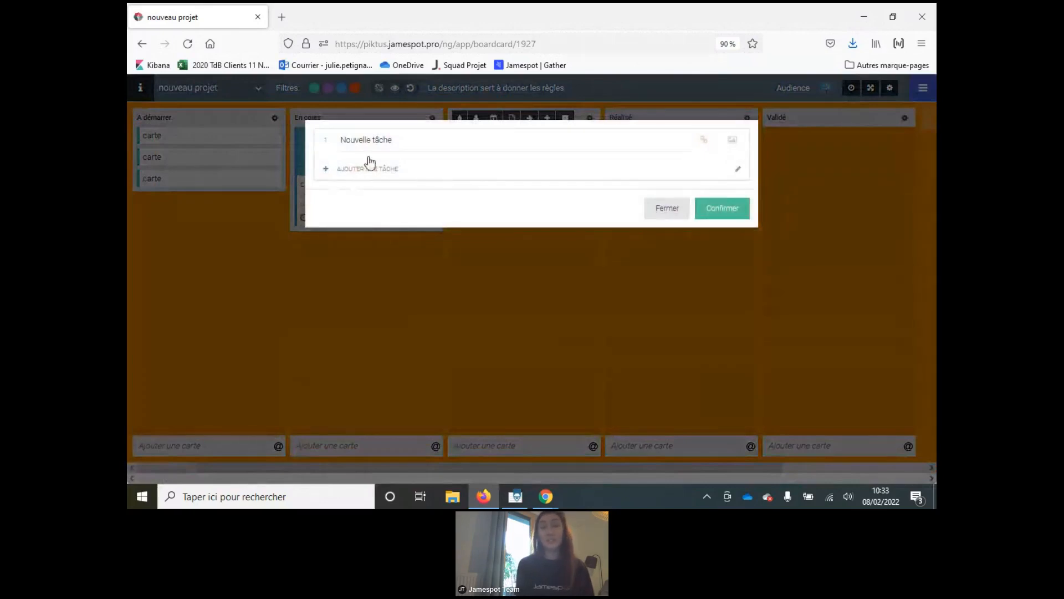
{"action": "left_click_drag", "start_coordinate": [392, 142], "coordinate": [307, 132]}
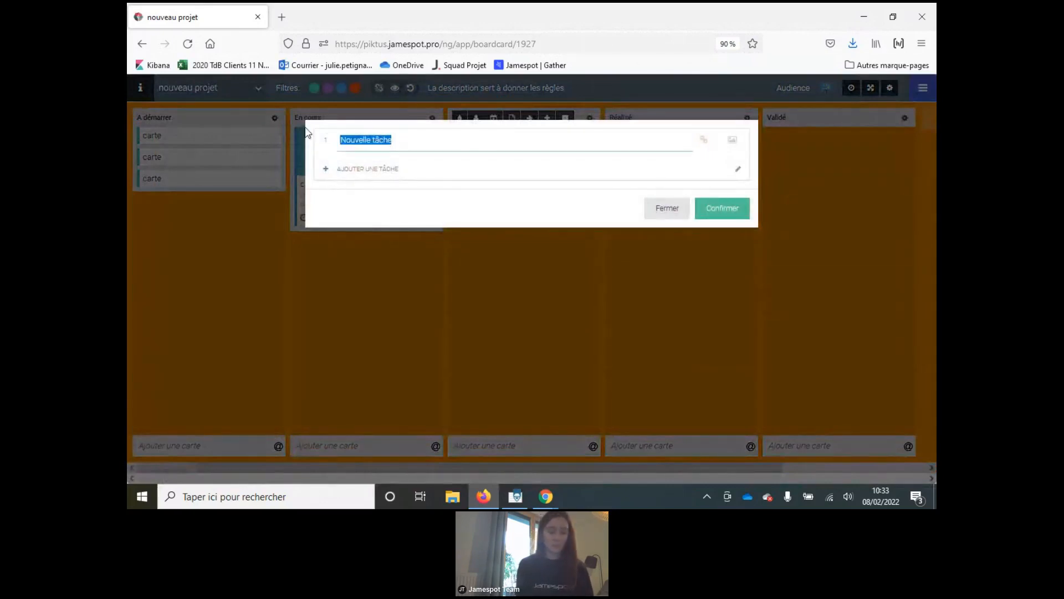
{"action": "left_click", "coordinate": [406, 171]}
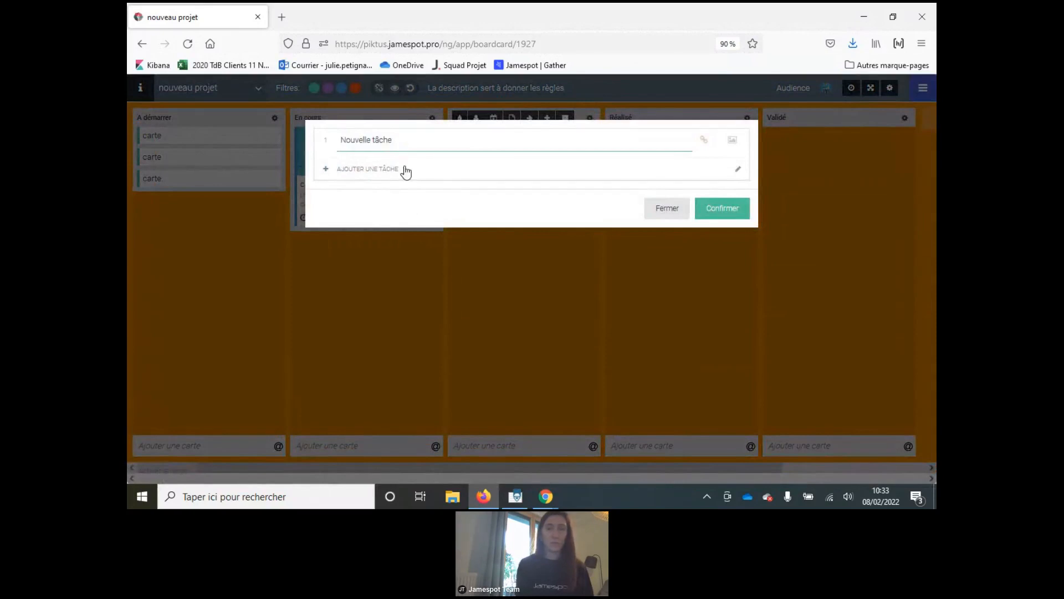
{"action": "left_click_drag", "start_coordinate": [393, 139], "coordinate": [311, 133]}
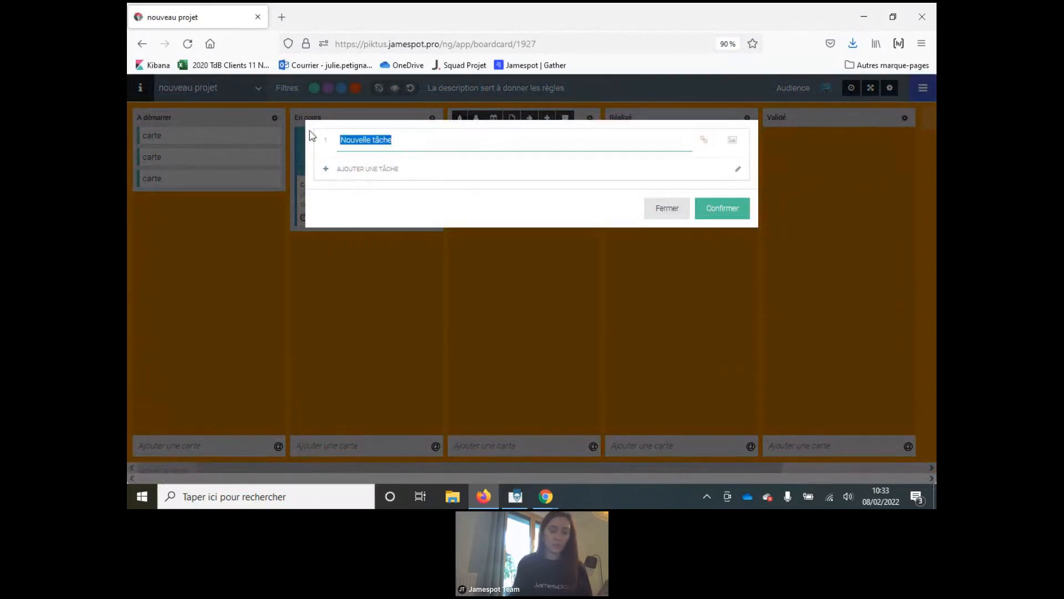
{"action": "type", "text": "todo1"}
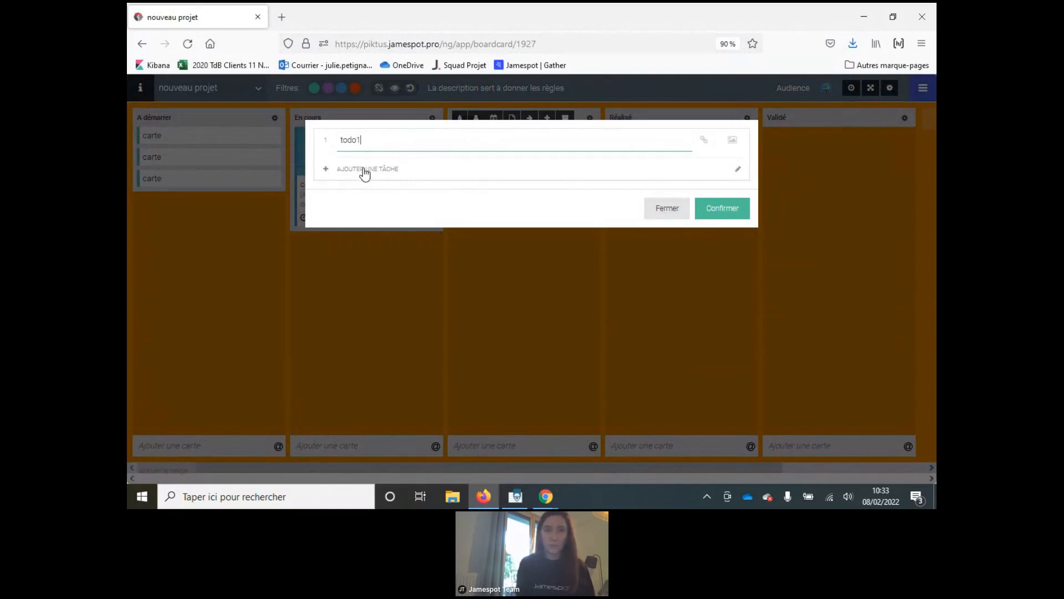
Add the tasks todo2 and todo3 to the new checklist and confirm it
{"action": "left_click", "coordinate": [364, 170]}
{"action": "triple_click", "coordinate": [377, 163]}
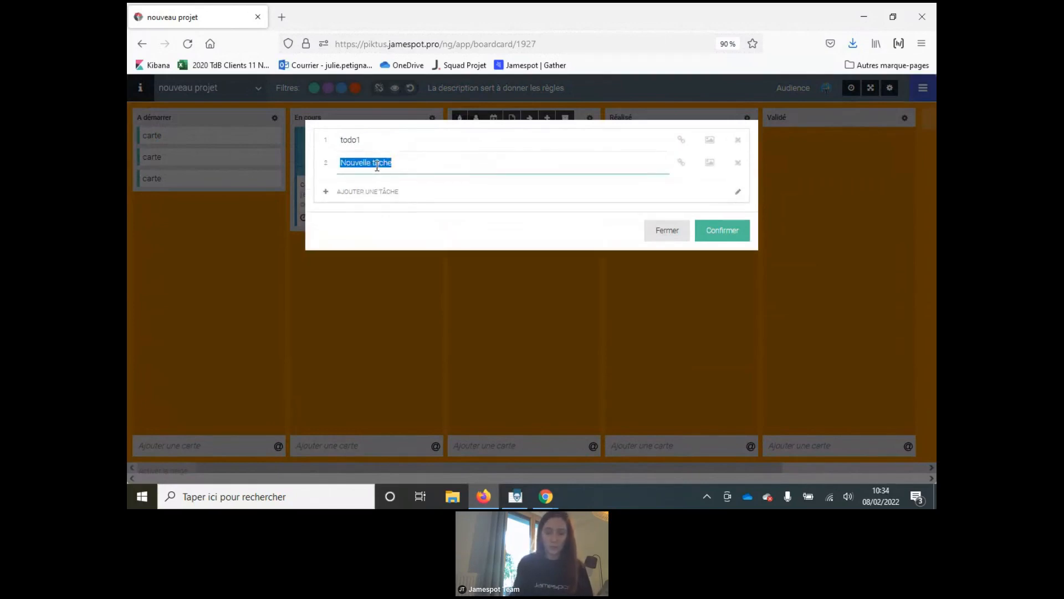
{"action": "type", "text": "todo2"}
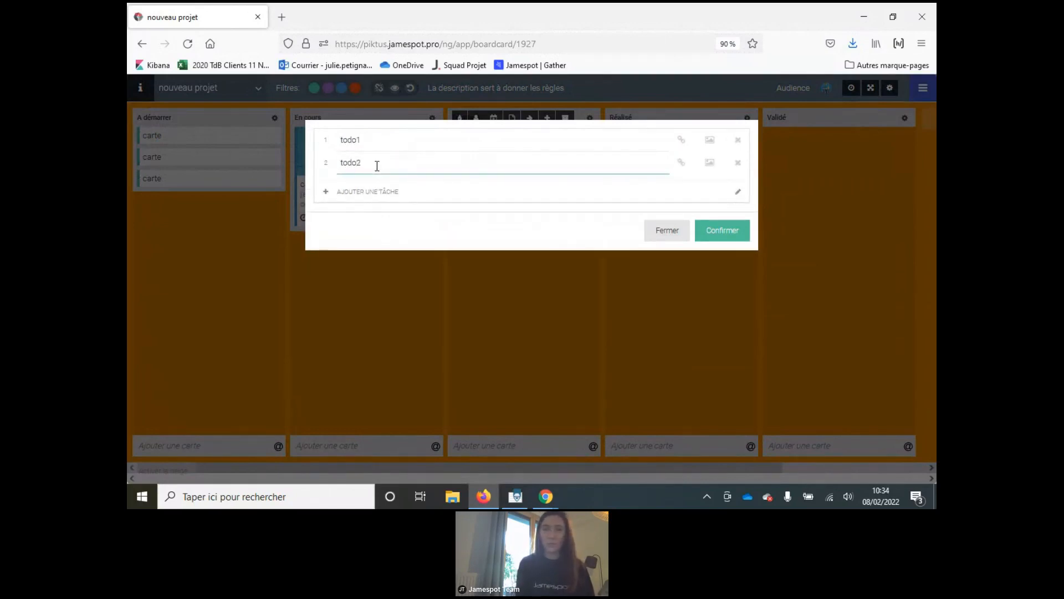
{"action": "left_click", "coordinate": [385, 198]}
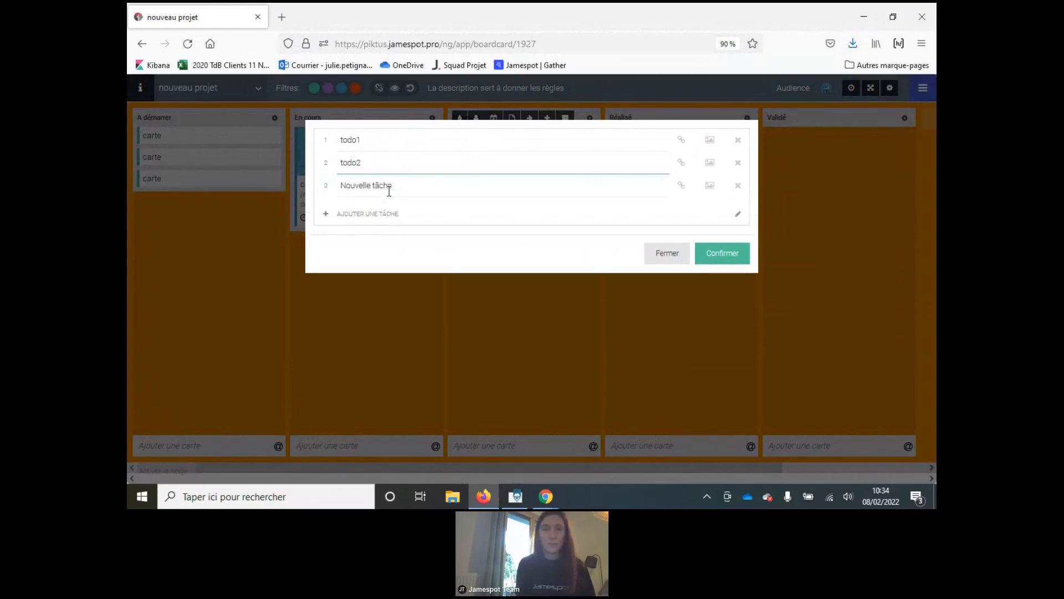
{"action": "triple_click", "coordinate": [390, 187]}
{"action": "type", "text": "to"}
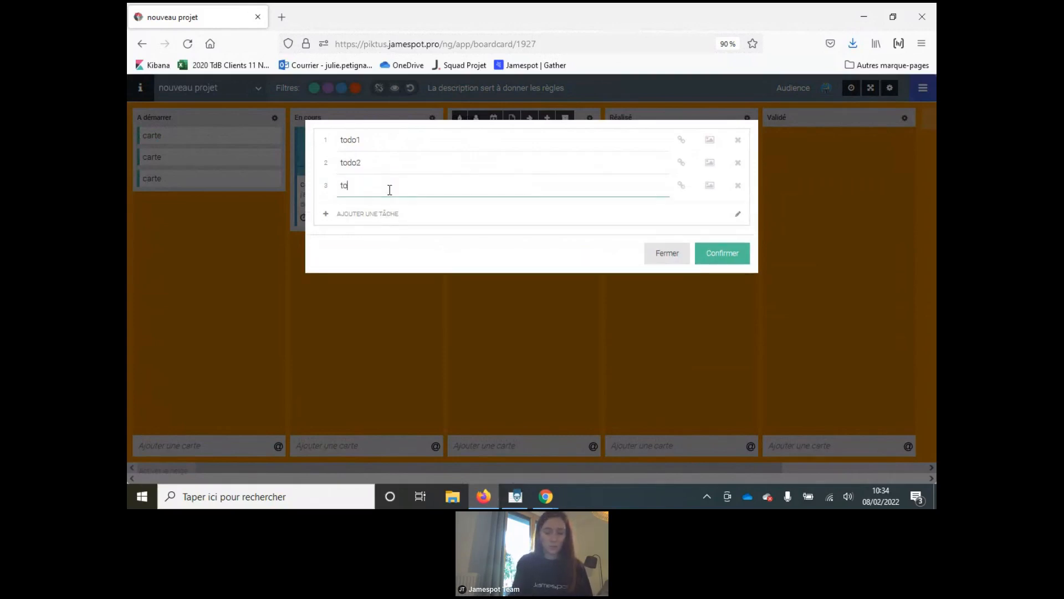
{"action": "type", "text": "do3"}
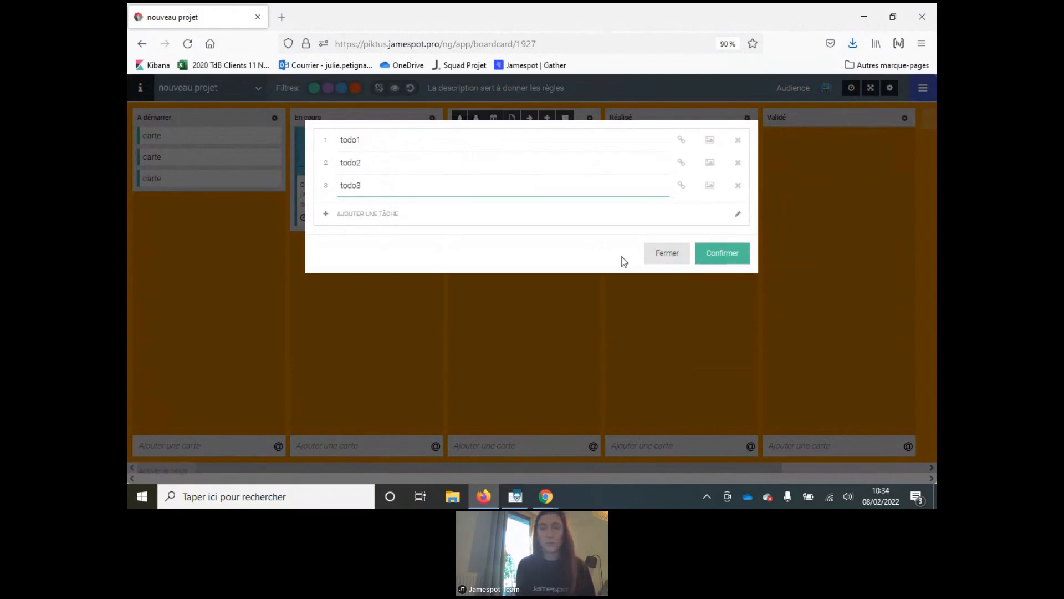
{"action": "left_click", "coordinate": [728, 254]}
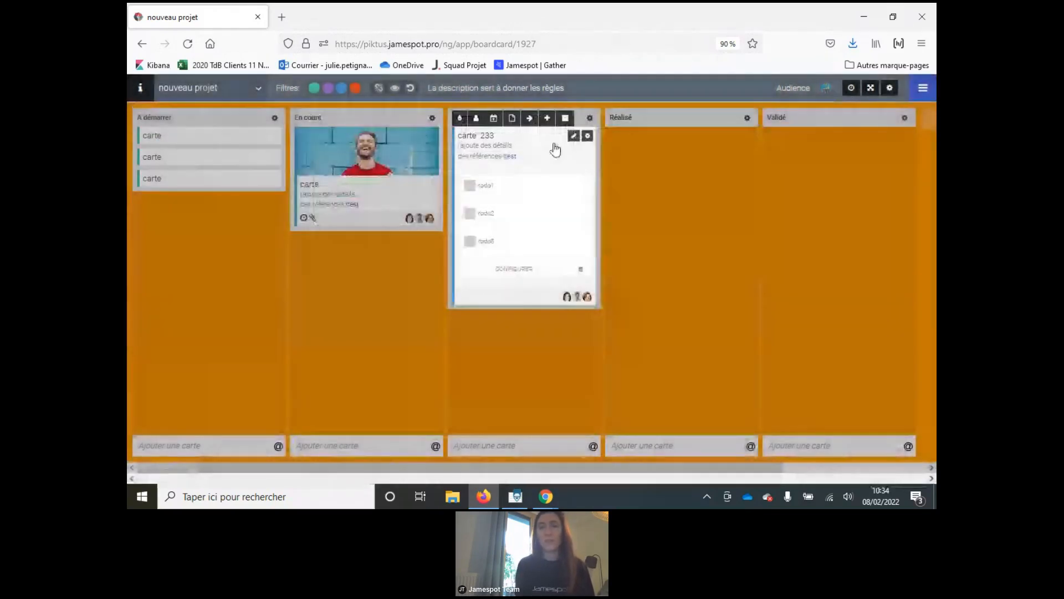
Tick off todo1 in the carte 233 checklist, and configure the checklist with a fourth task named todo4, saving it
{"action": "left_click", "coordinate": [468, 187]}
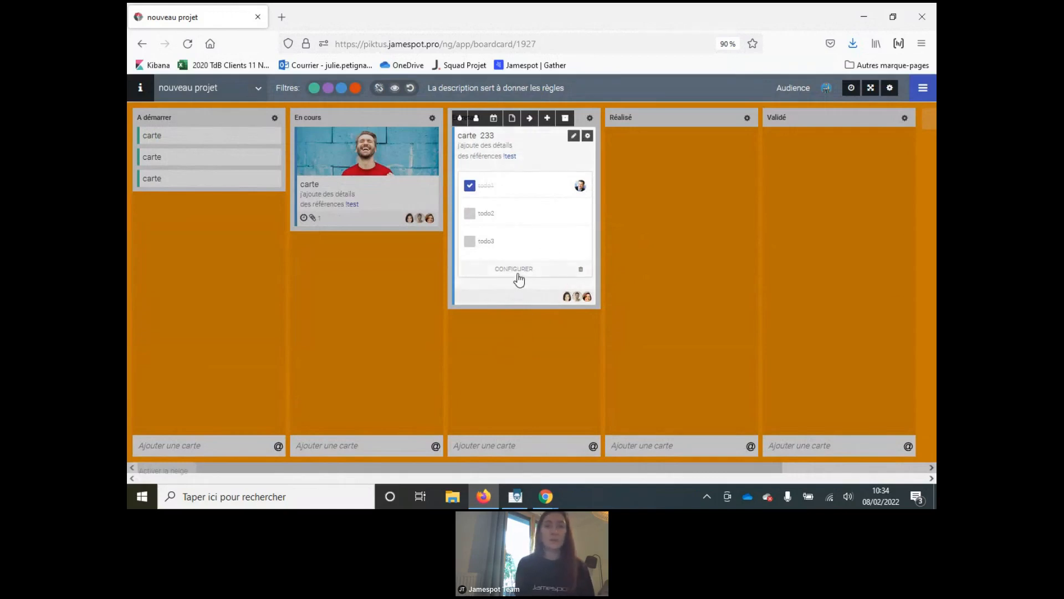
{"action": "left_click", "coordinate": [694, 301]}
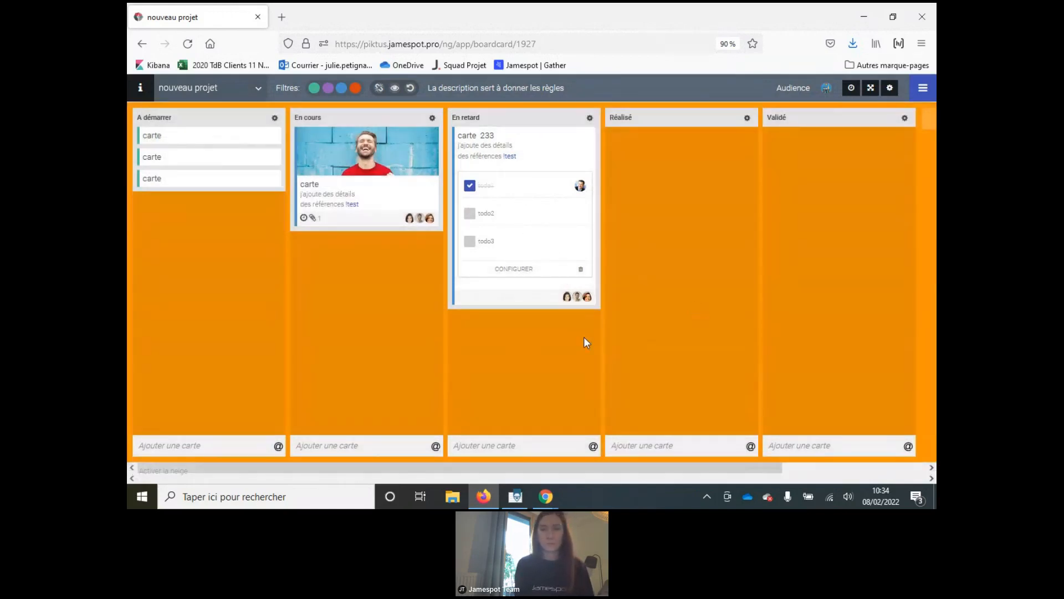
{"action": "left_click", "coordinate": [532, 275]}
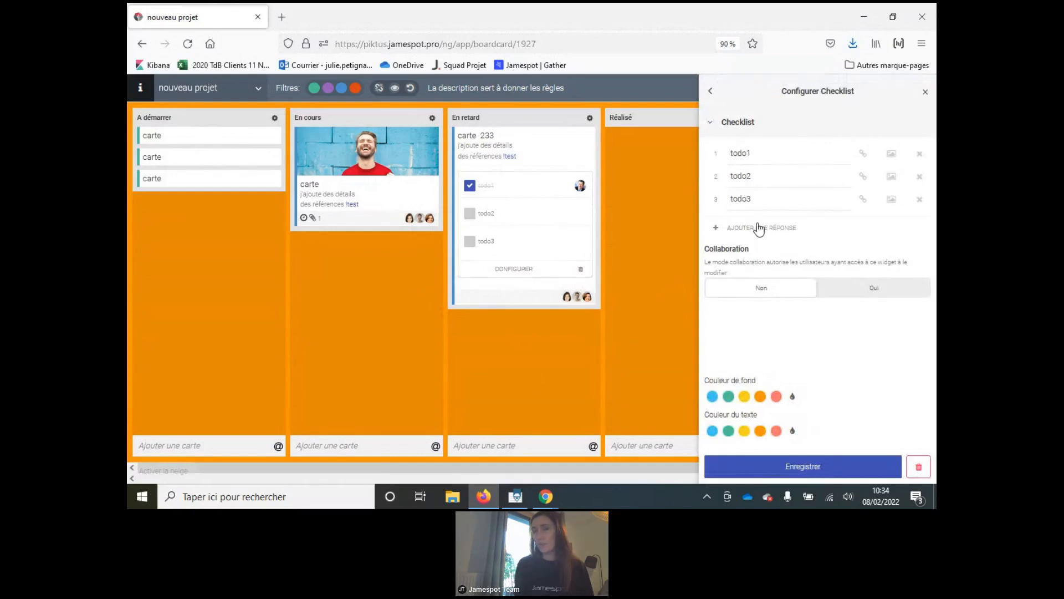
{"action": "left_click", "coordinate": [753, 230]}
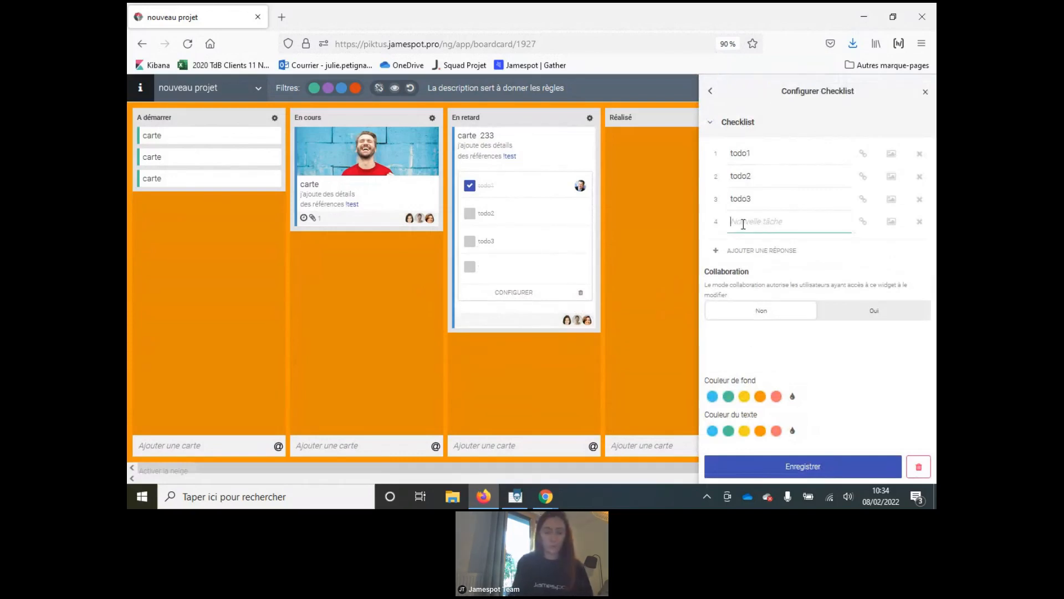
{"action": "type", "text": "todo4"}
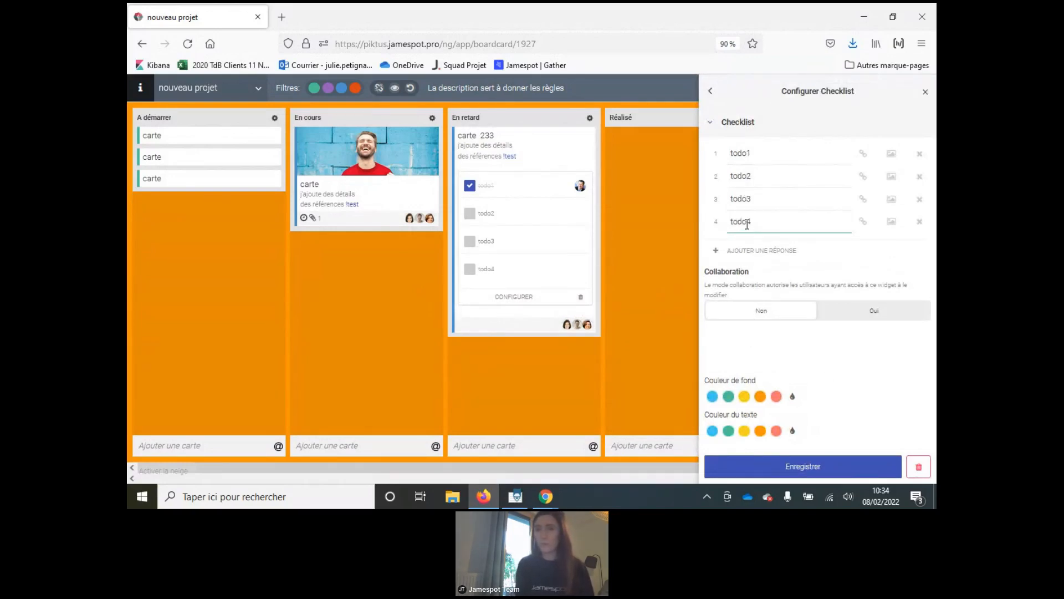
{"action": "left_click", "coordinate": [818, 468]}
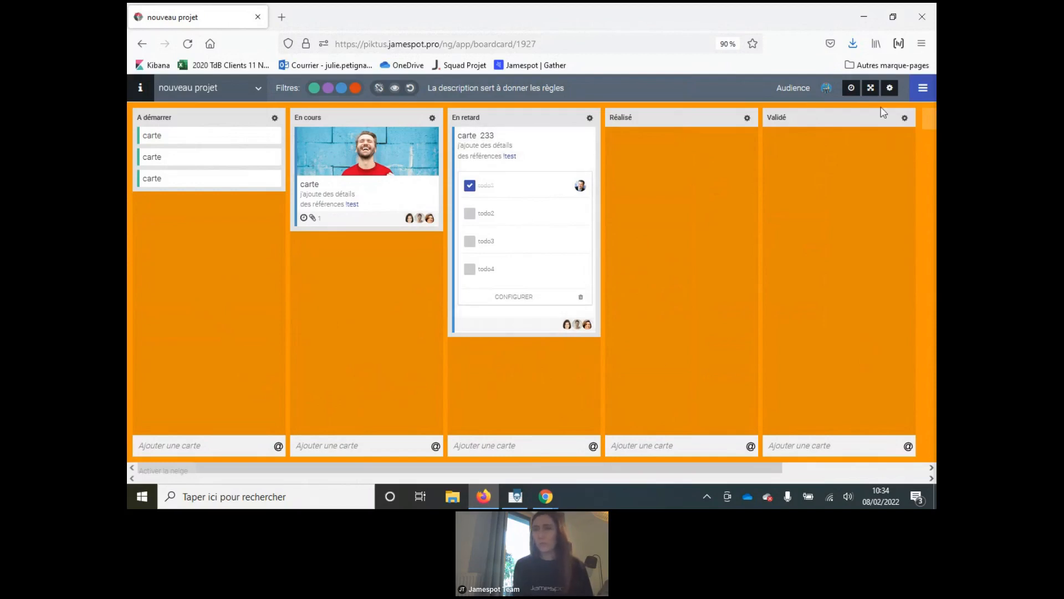
Leave the board's full-screen view and open the first question "Quelle est la couleur du ciel ?" from the home page
{"action": "left_click", "coordinate": [870, 88]}
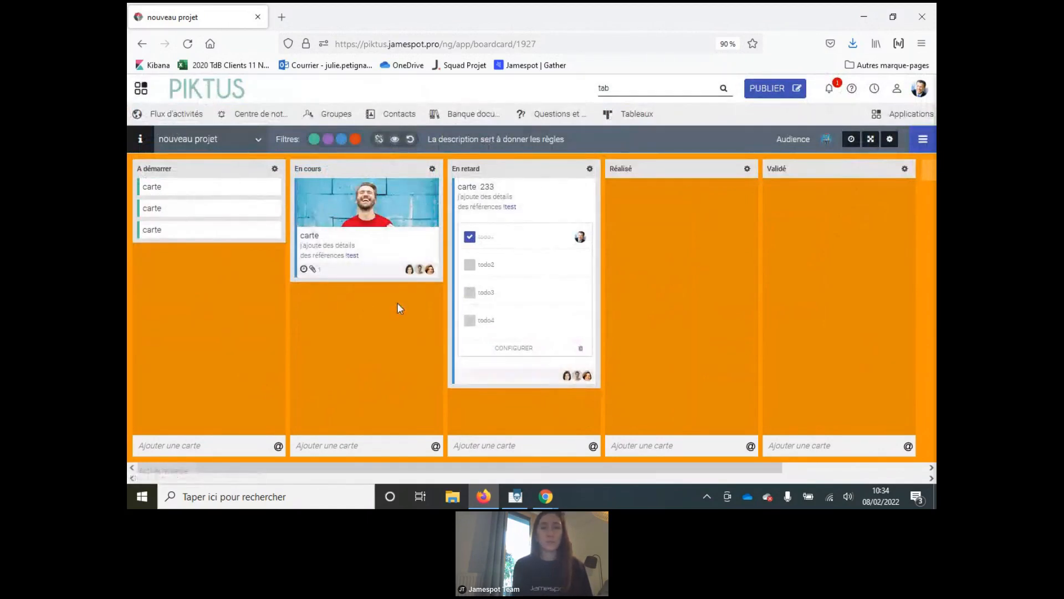
{"action": "left_click", "coordinate": [195, 93]}
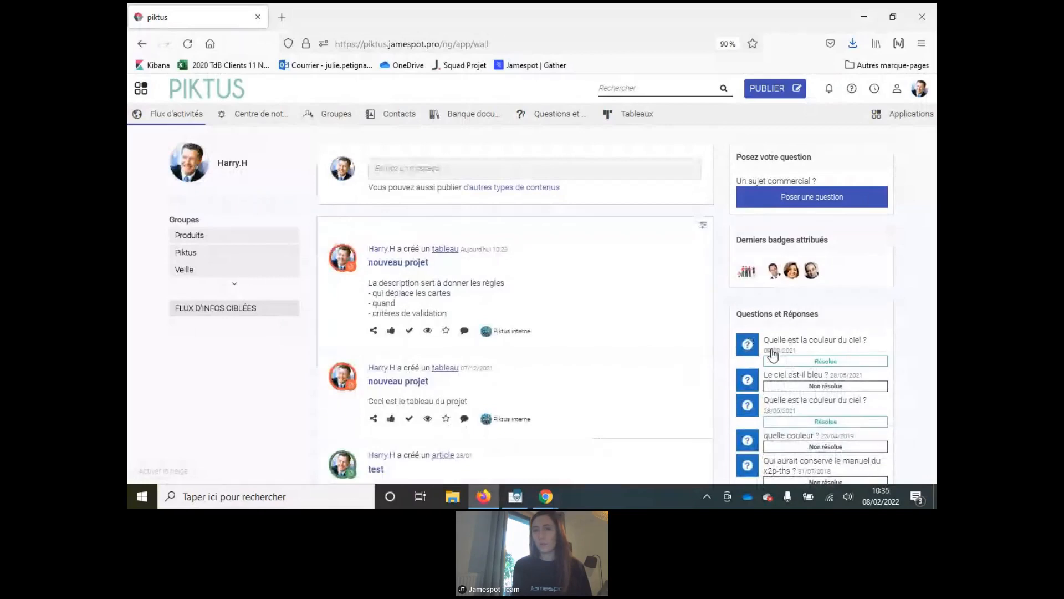
{"action": "left_click", "coordinate": [796, 348]}
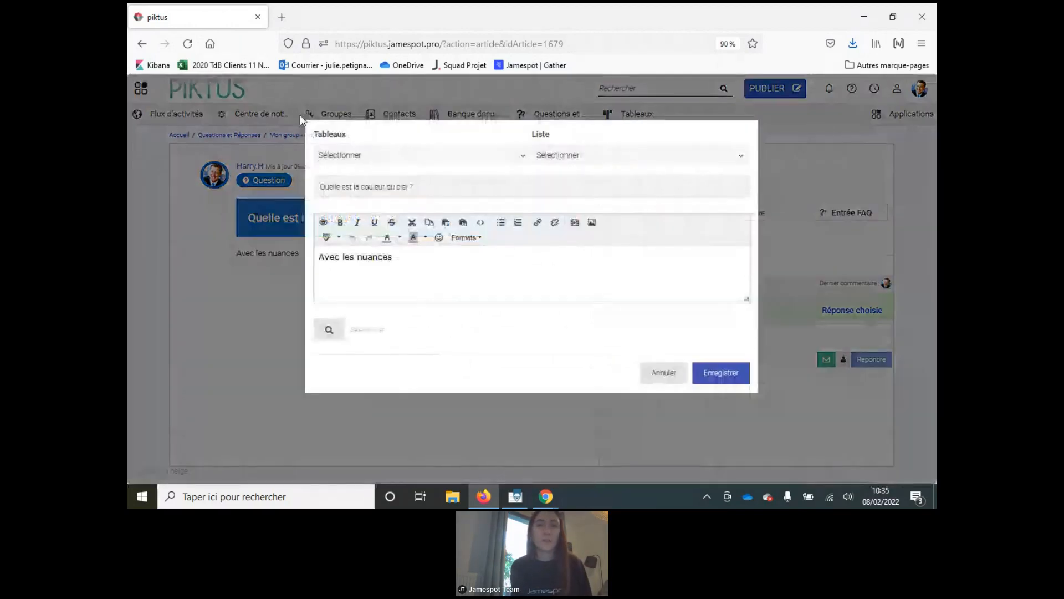
Assign the card made from the question to the A démarrer list of nouveau projet and add a colleague as member
{"action": "left_click", "coordinate": [379, 157]}
{"action": "left_click", "coordinate": [395, 194]}
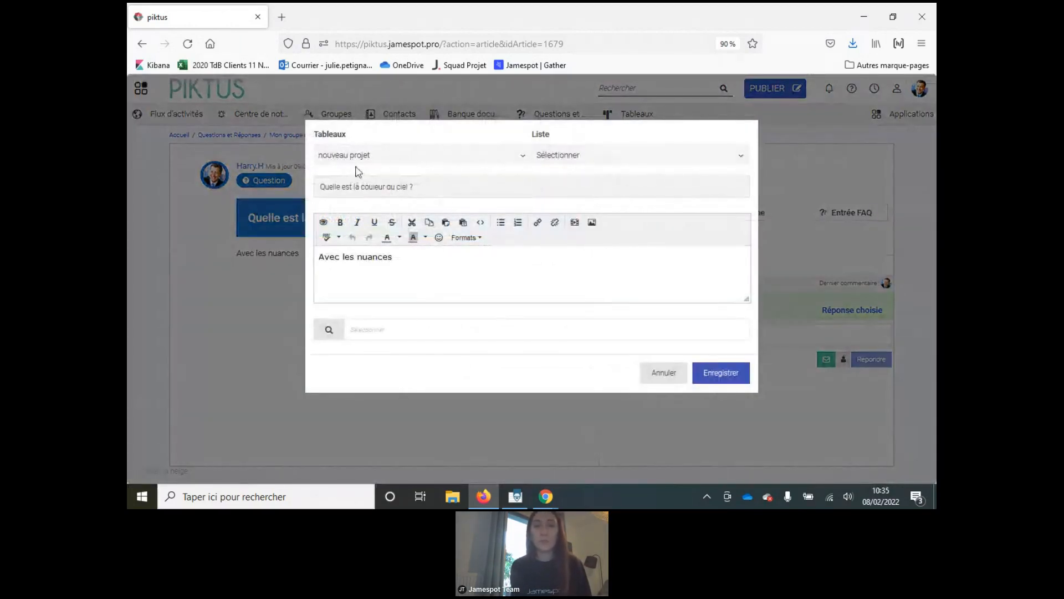
{"action": "left_click", "coordinate": [701, 155]}
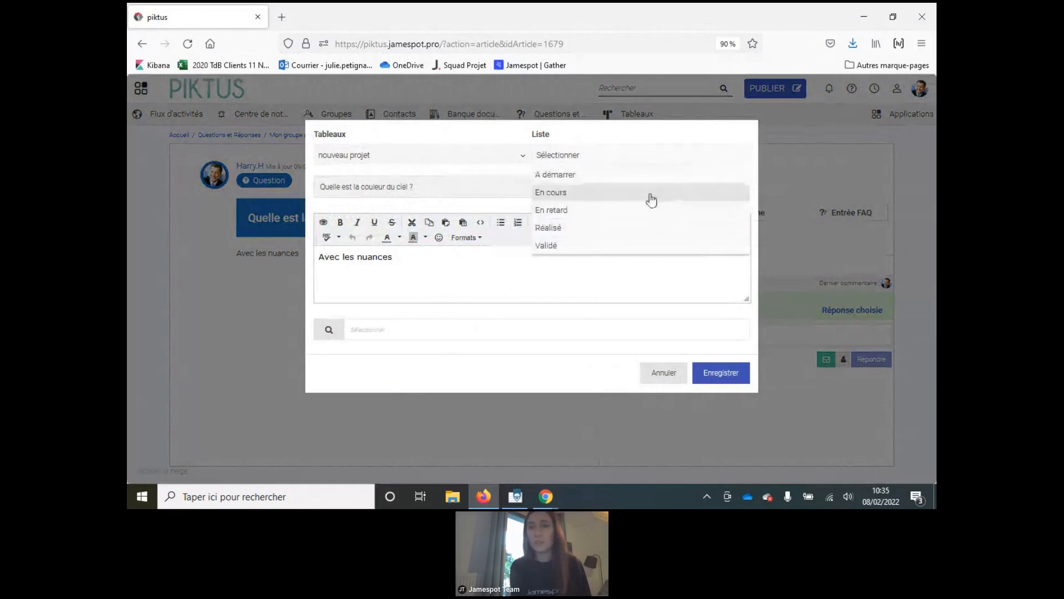
{"action": "left_click", "coordinate": [625, 175]}
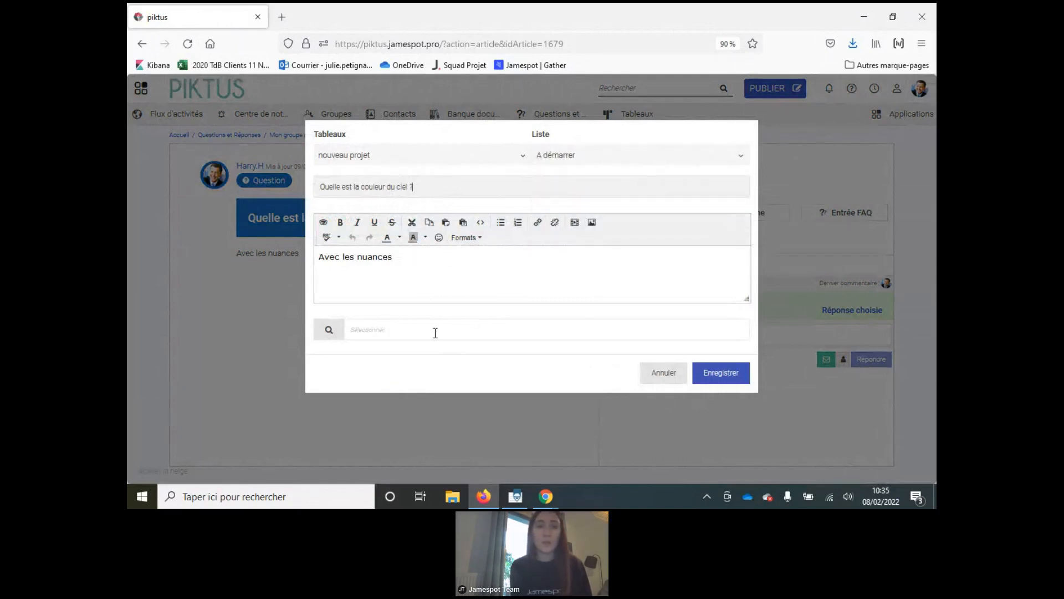
{"action": "left_click", "coordinate": [408, 332]}
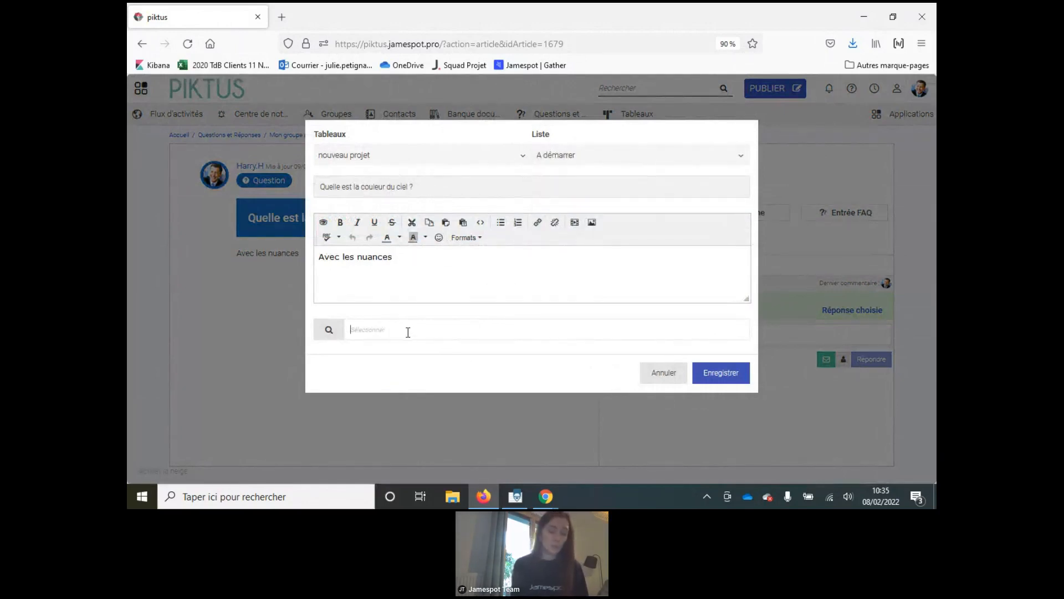
{"action": "type", "text": "shiri"}
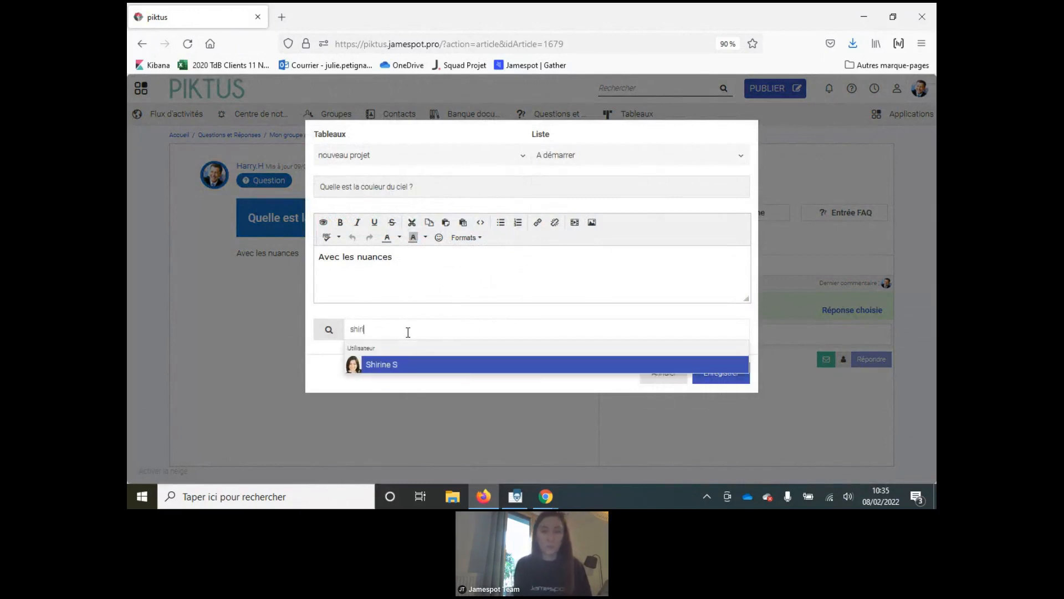
{"action": "left_click", "coordinate": [399, 368]}
Add the line "> todo : ajouter un module météo" below the card's description text and save the card
{"action": "left_click", "coordinate": [358, 258]}
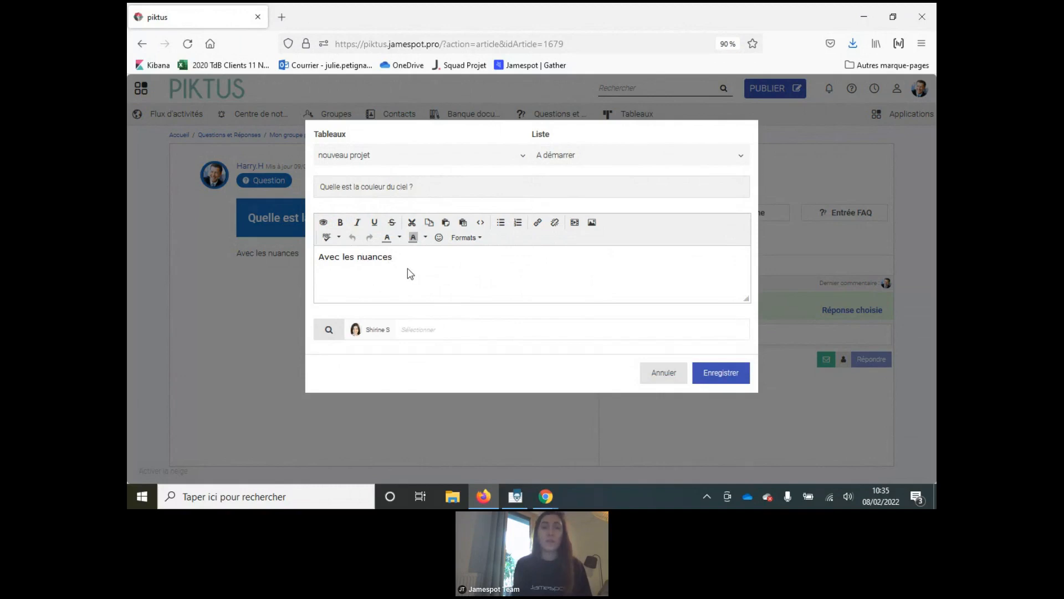
{"action": "left_click", "coordinate": [434, 267]}
{"action": "key", "text": "Return"}
{"action": "type", "text": "> todo : ajout"}
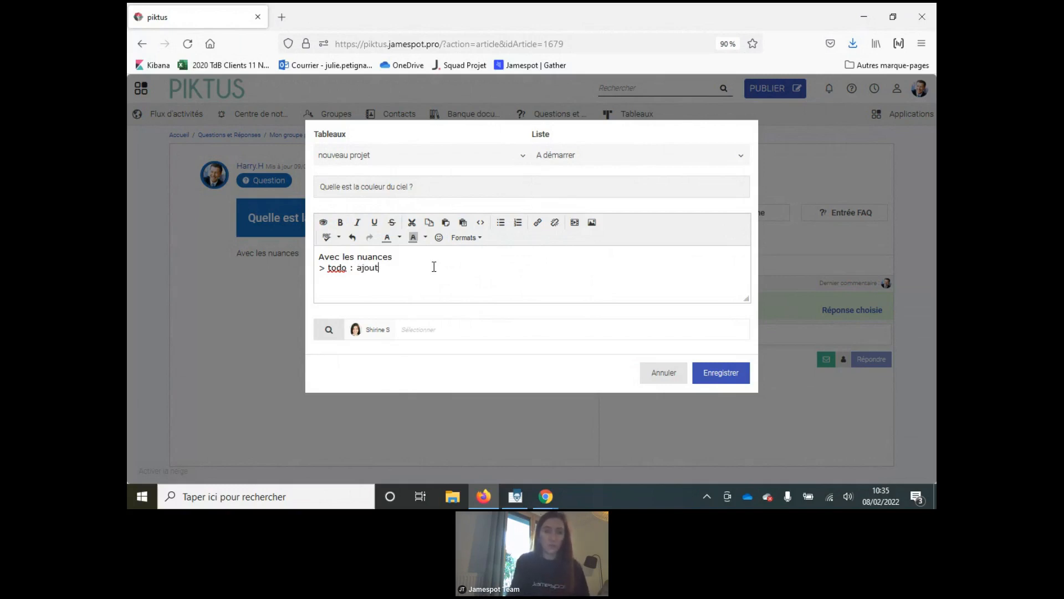
{"action": "type", "text": "météo"}
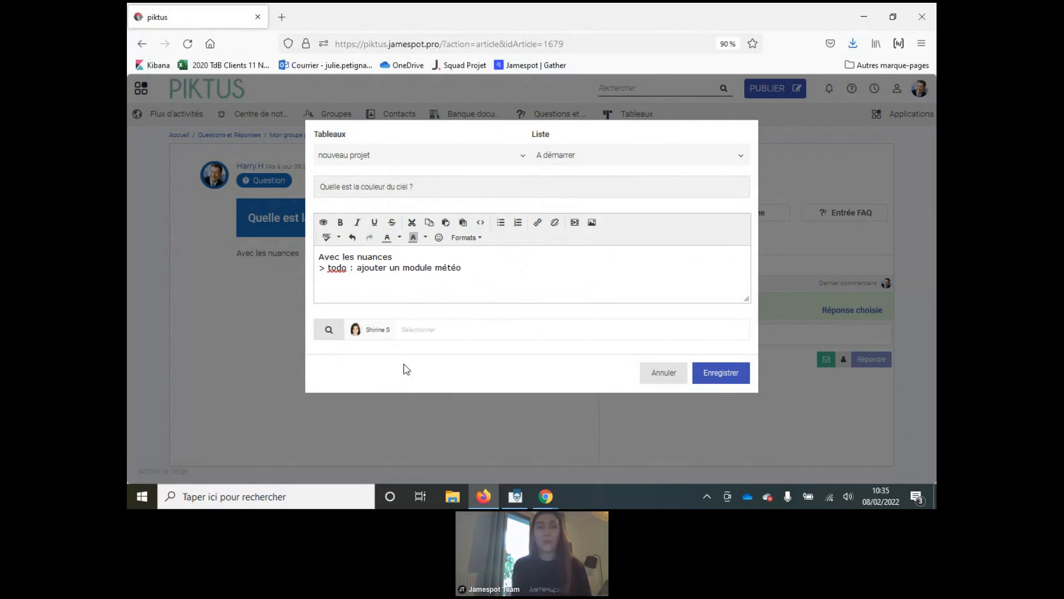
{"action": "left_click", "coordinate": [732, 380]}
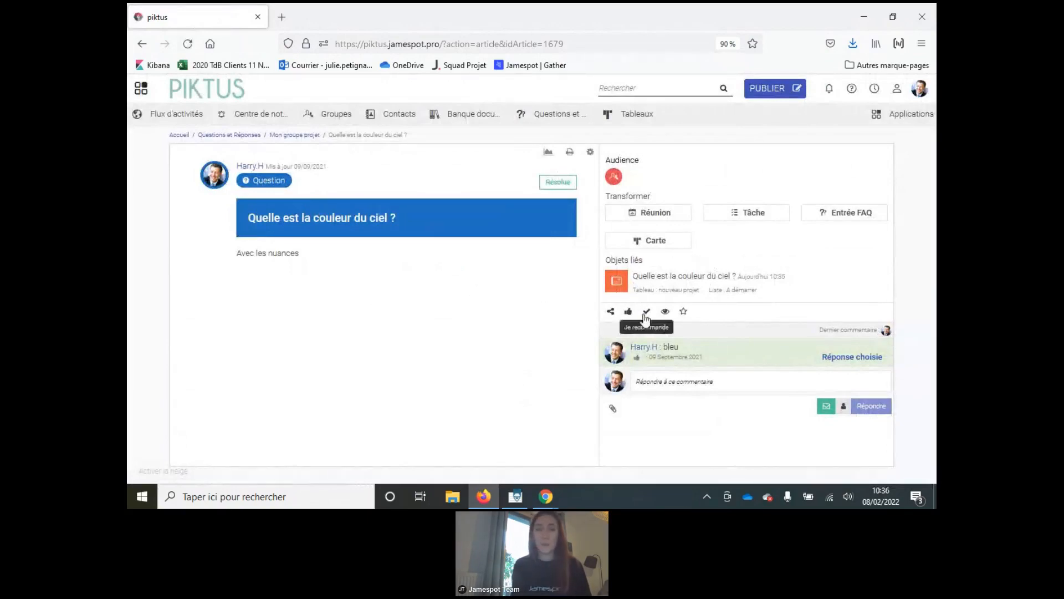
Open the question's linked card and follow its link to the nouveau projet board
{"action": "left_click", "coordinate": [700, 276]}
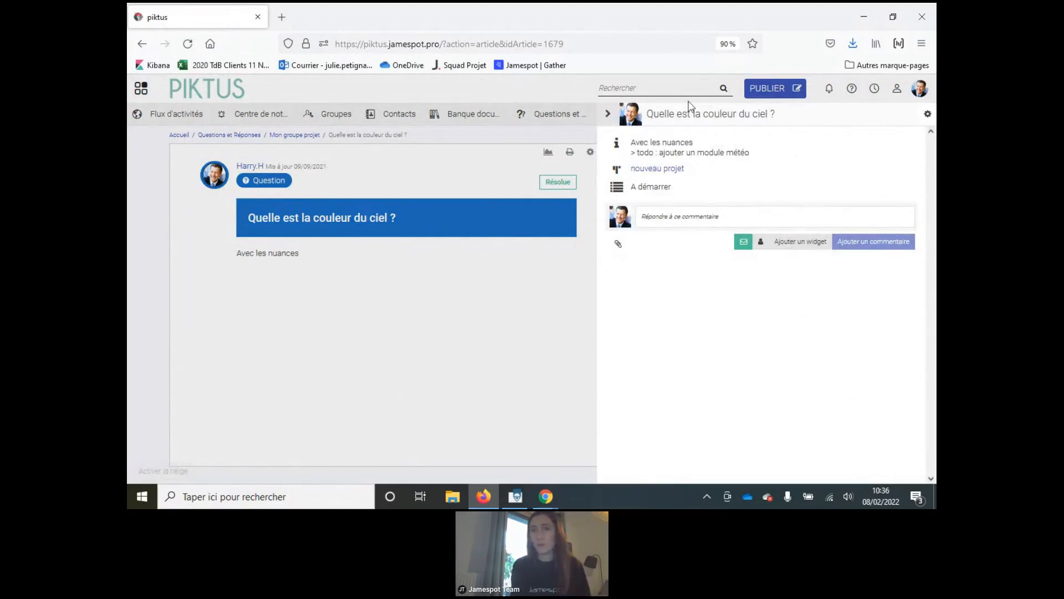
{"action": "left_click", "coordinate": [651, 170]}
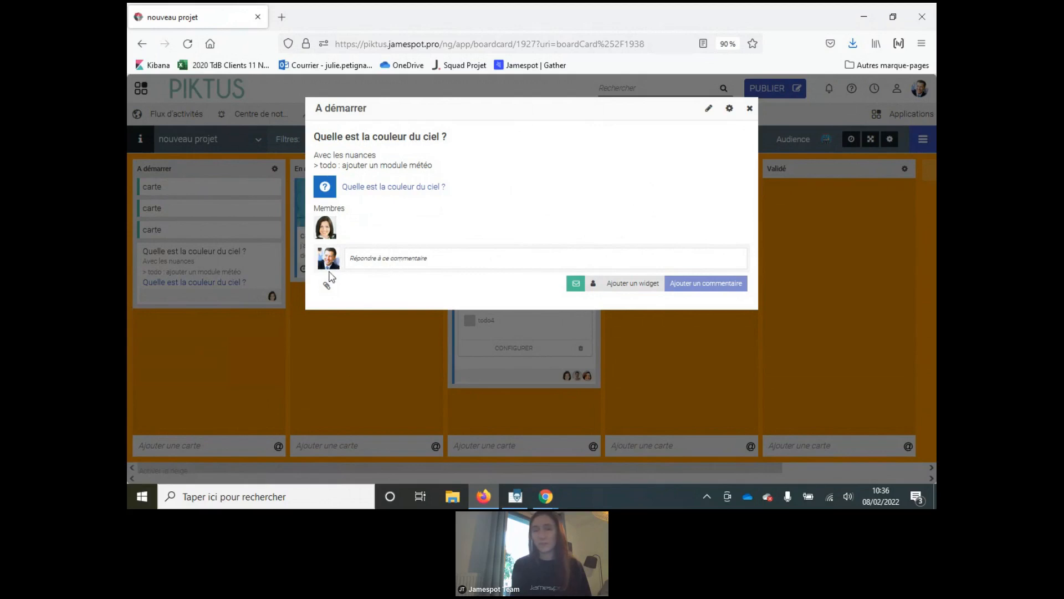
Close the question's card and switch to the Livestorm event window in Chrome to read the chat
{"action": "left_click", "coordinate": [383, 258]}
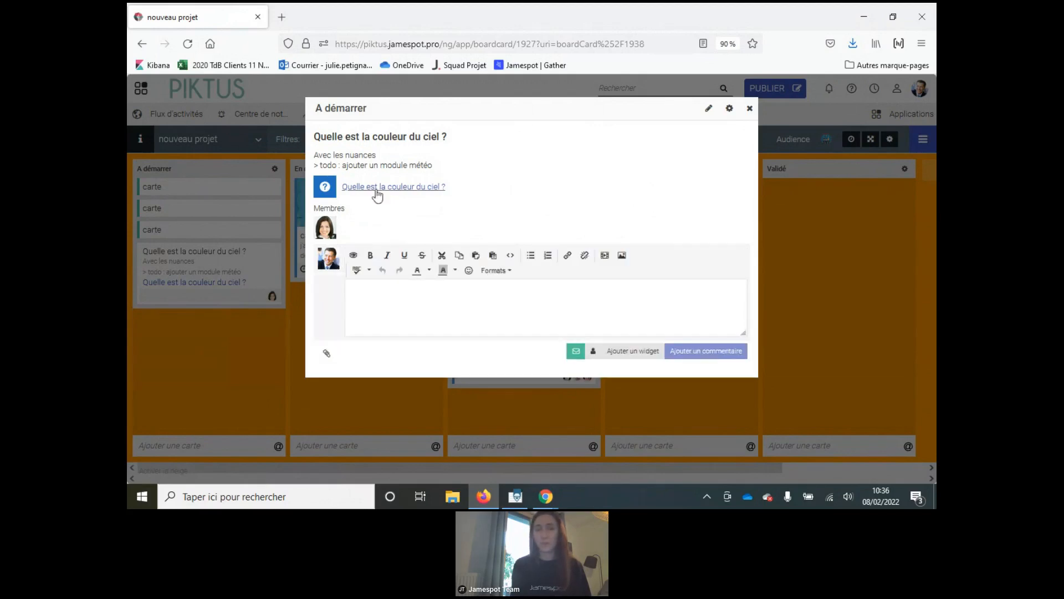
{"action": "left_click", "coordinate": [750, 108]}
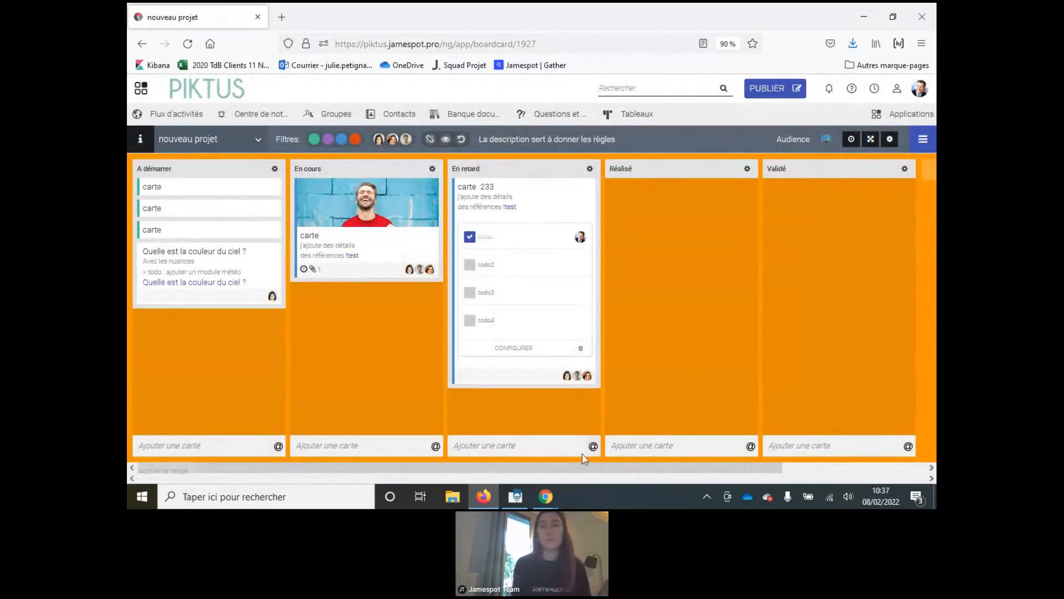
{"action": "mouse_move", "coordinate": [548, 498]}
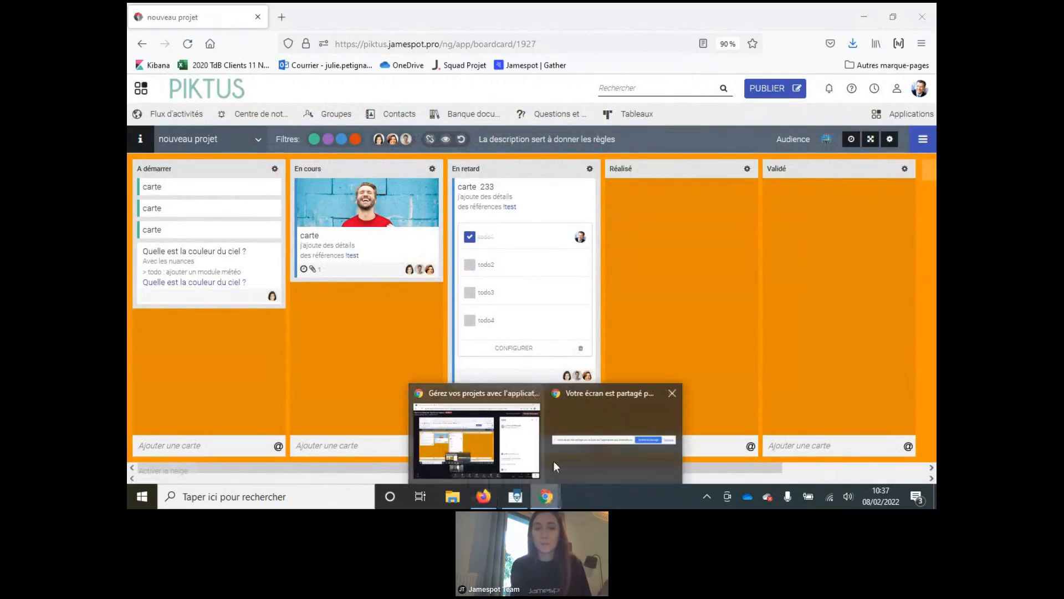
{"action": "left_click", "coordinate": [481, 468]}
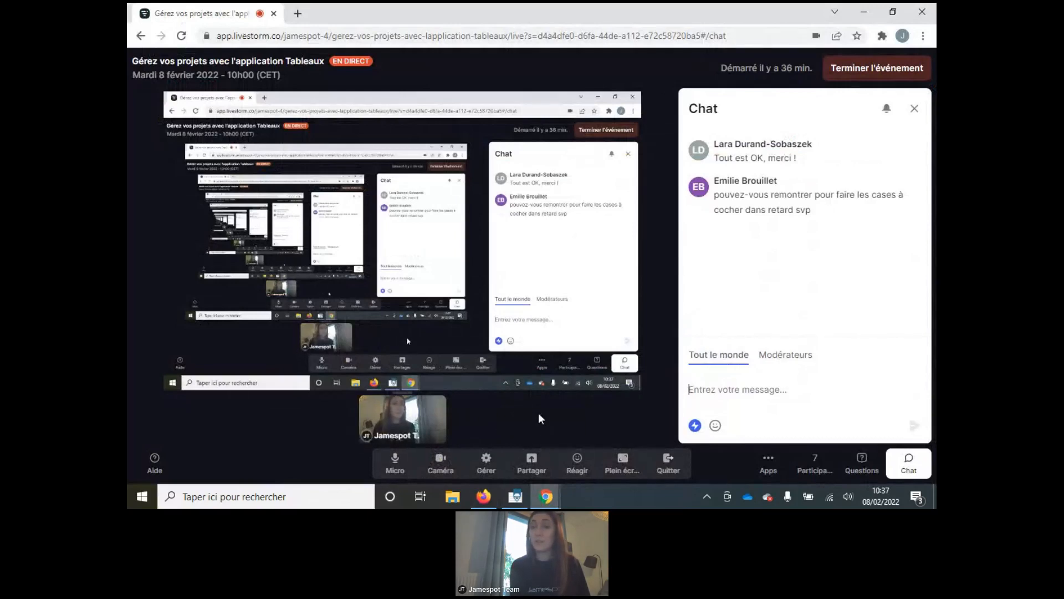
Switch back to the nouveau projet board in Firefox and add a card named "carte todo" to the Réalisé list
{"action": "left_click", "coordinate": [485, 496]}
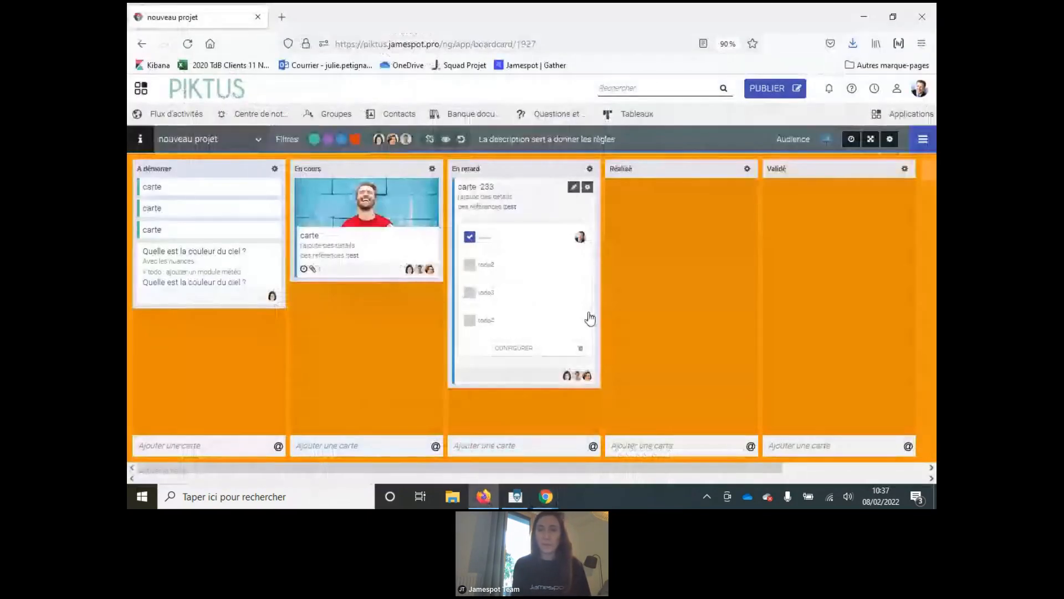
{"action": "left_click", "coordinate": [671, 444]}
{"action": "type", "text": "ca"}
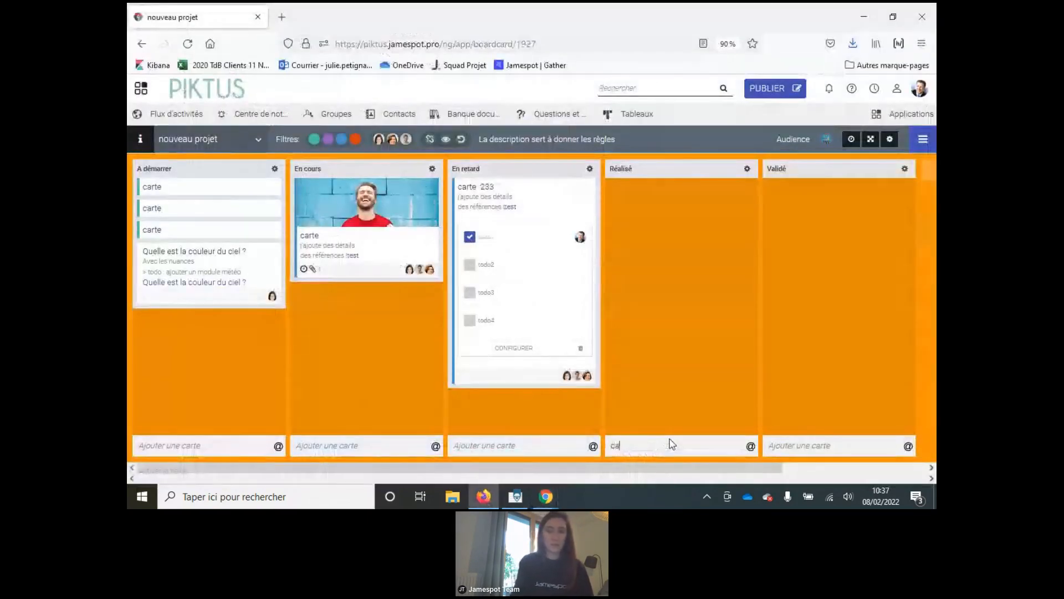
{"action": "type", "text": "tte todo"}
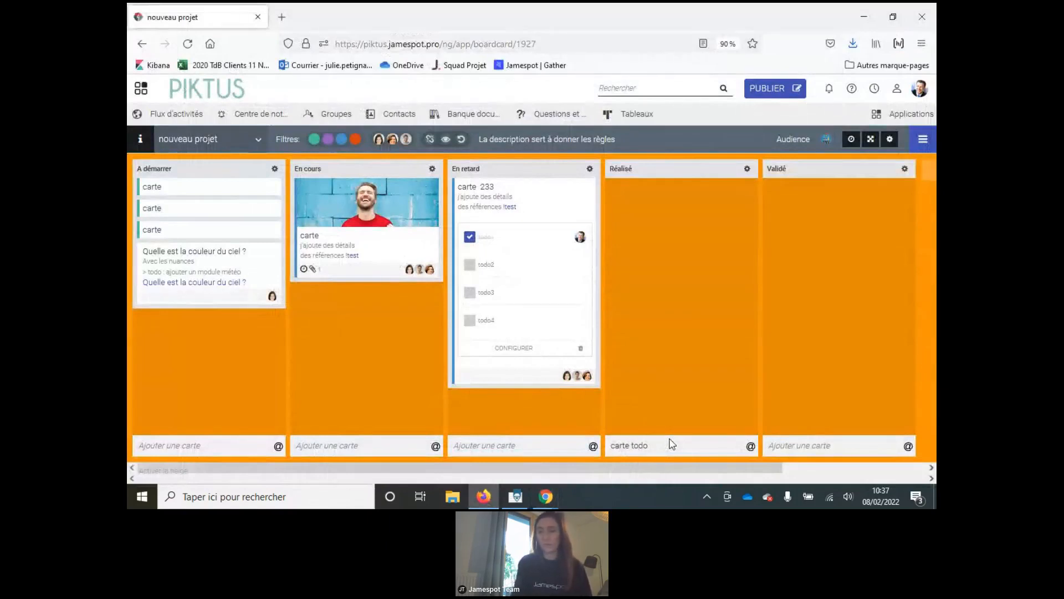
{"action": "key", "text": "Return"}
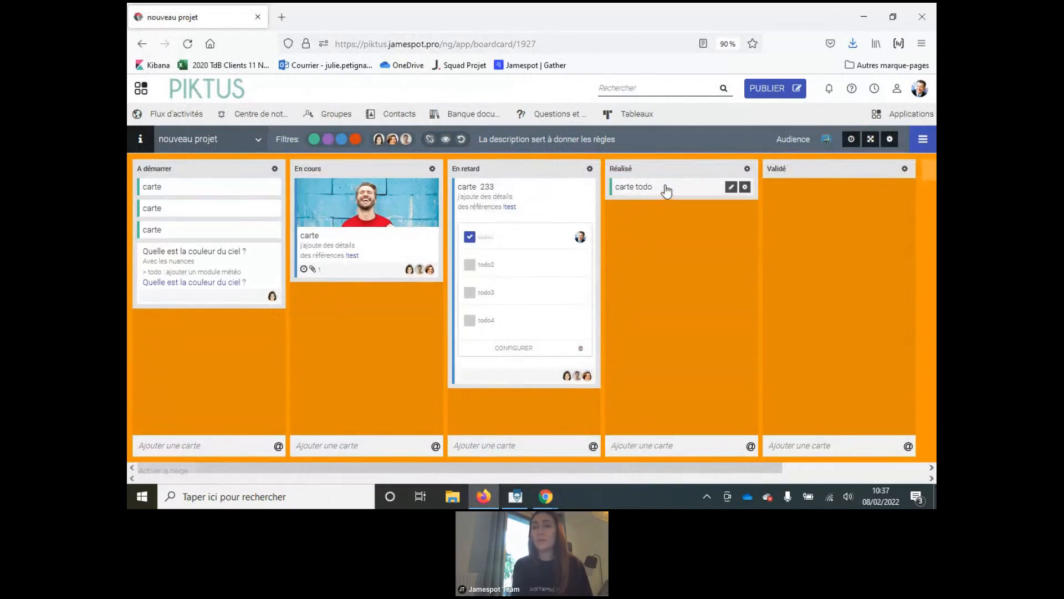
Open the carte todo card and add a Checklist widget to it
{"action": "left_click", "coordinate": [665, 189]}
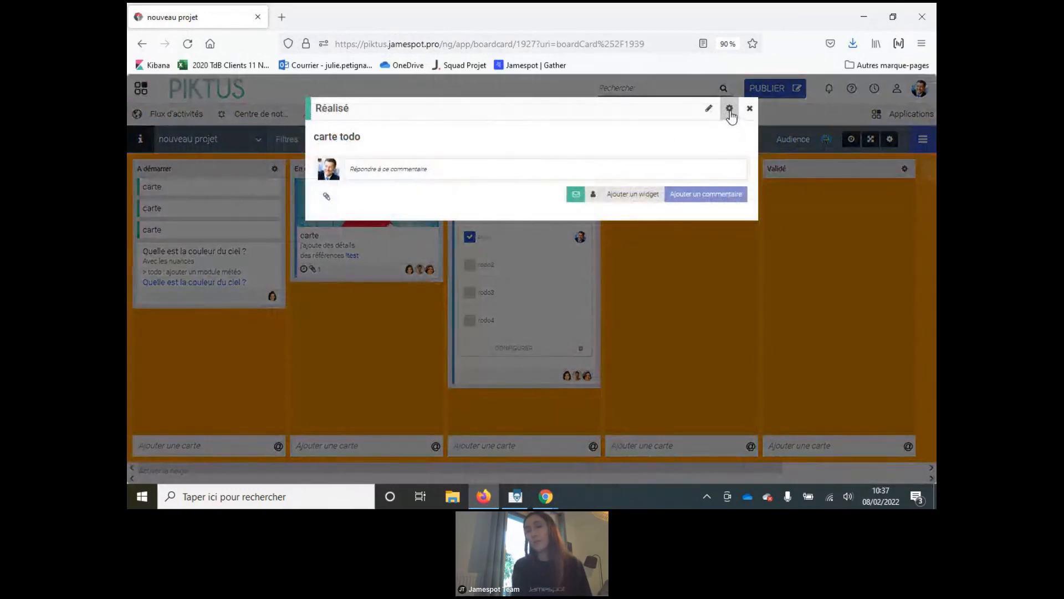
{"action": "left_click", "coordinate": [730, 110]}
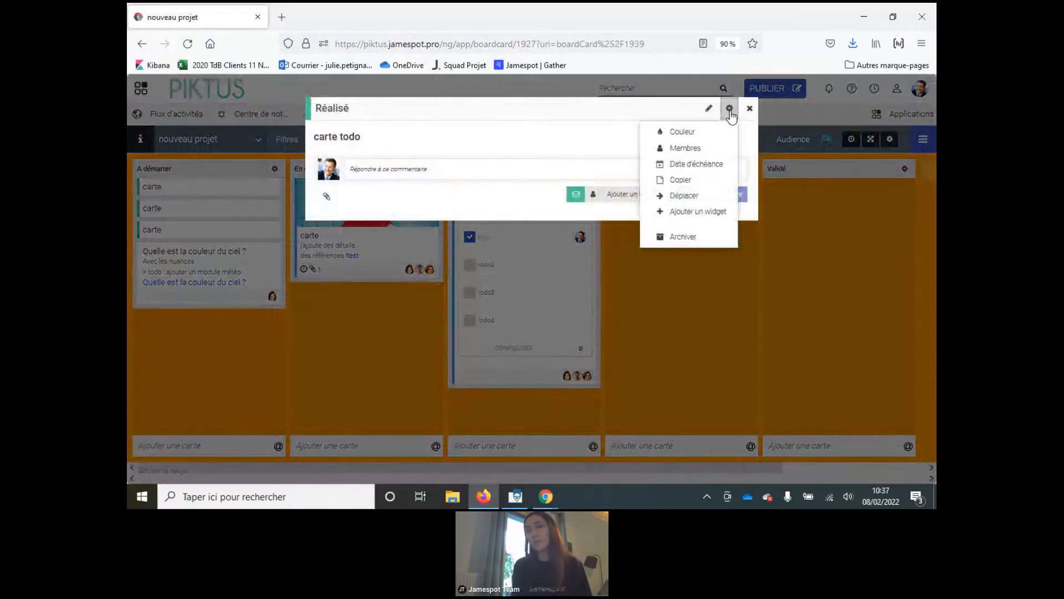
{"action": "left_click", "coordinate": [687, 212]}
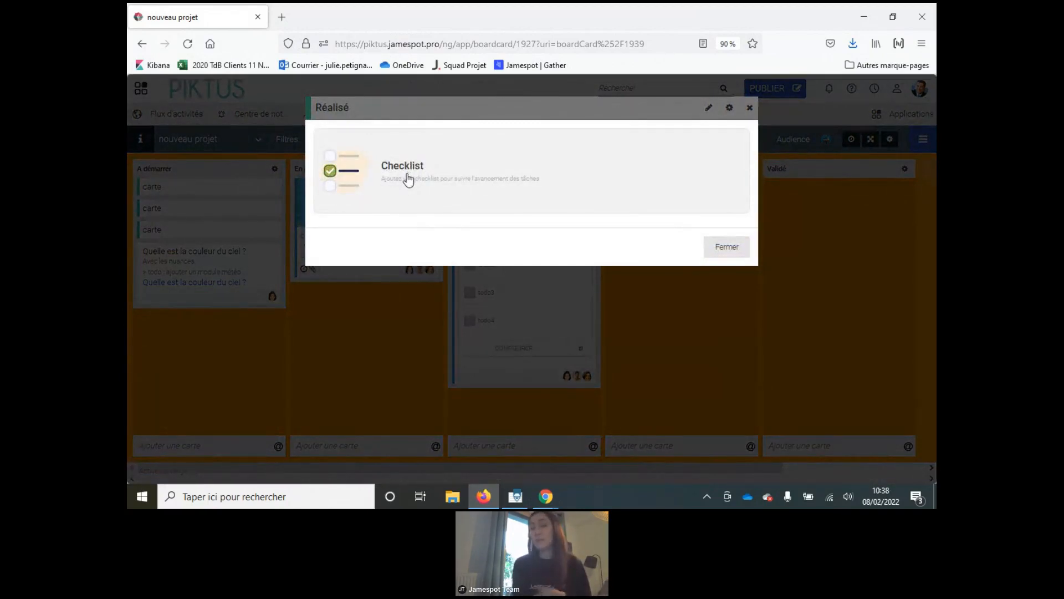
{"action": "left_click", "coordinate": [408, 178]}
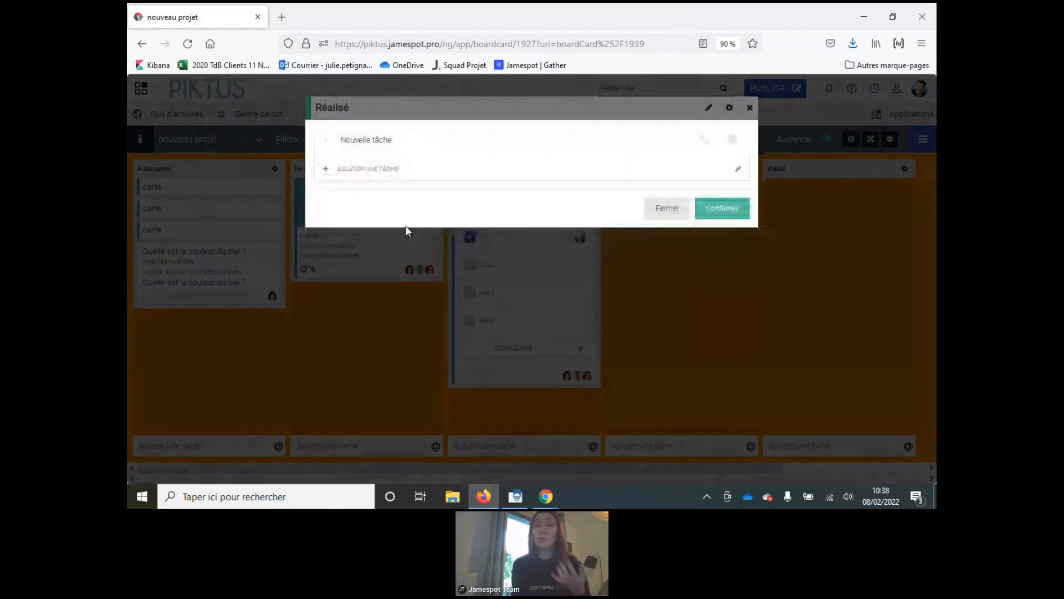
Fill the new checklist with the tasks todo1, todo2 and todo3, confirm it and close the card
{"action": "triple_click", "coordinate": [400, 142]}
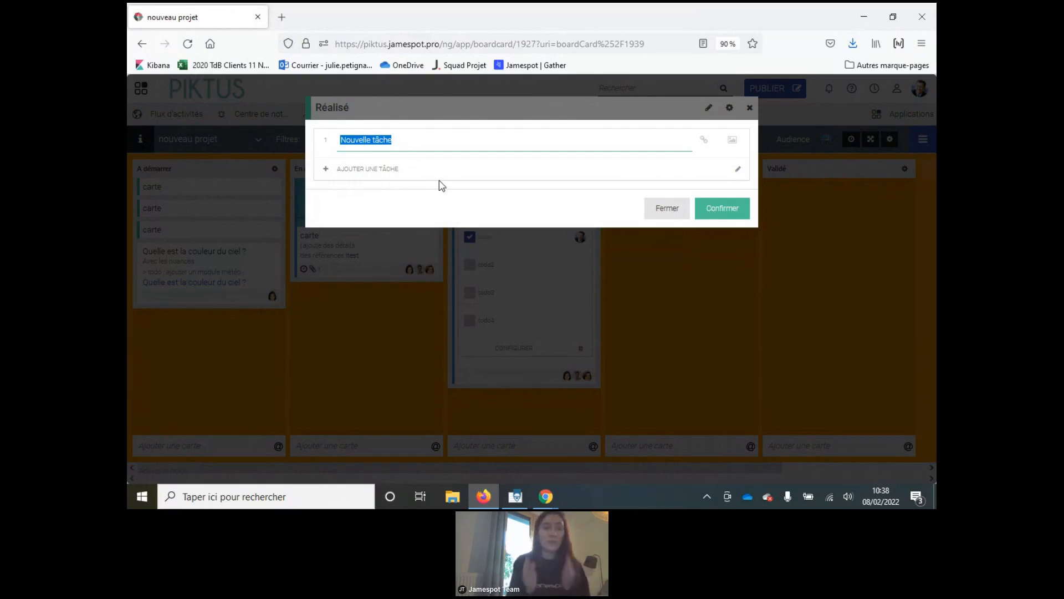
{"action": "type", "text": "todo1"}
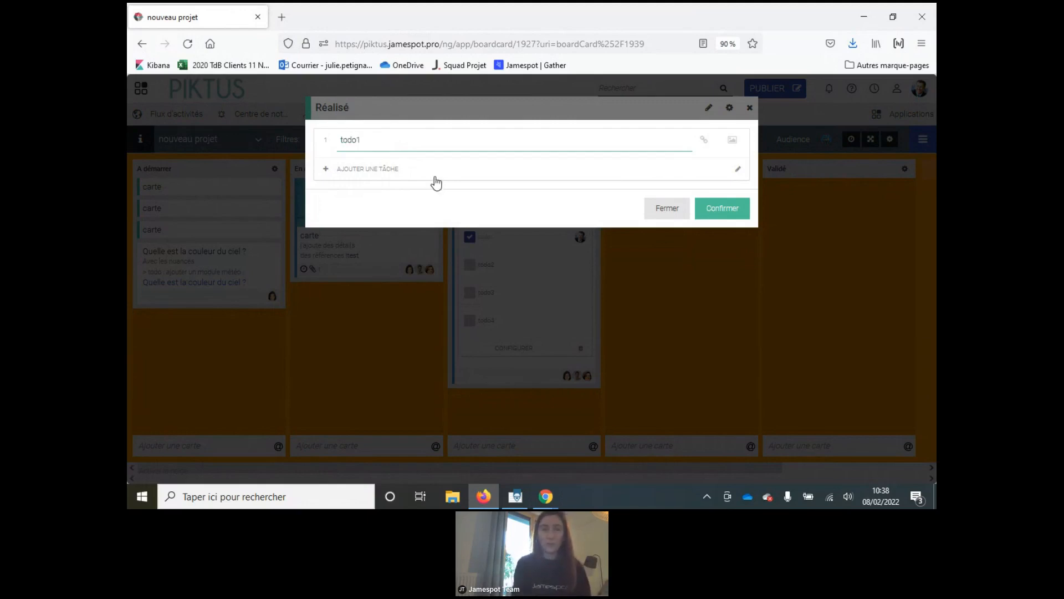
{"action": "left_click", "coordinate": [359, 170]}
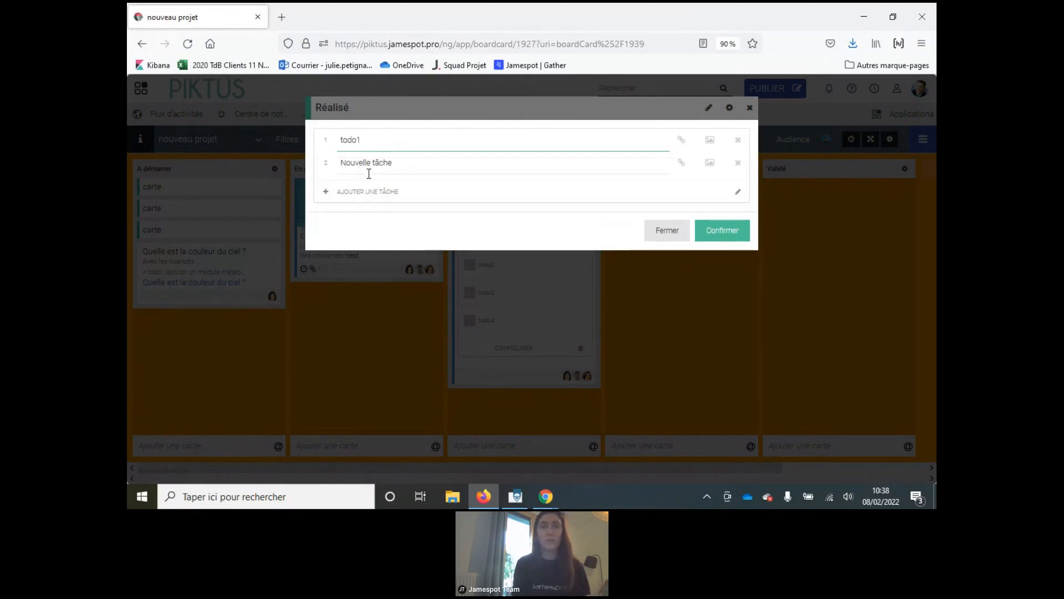
{"action": "left_click", "coordinate": [371, 164]}
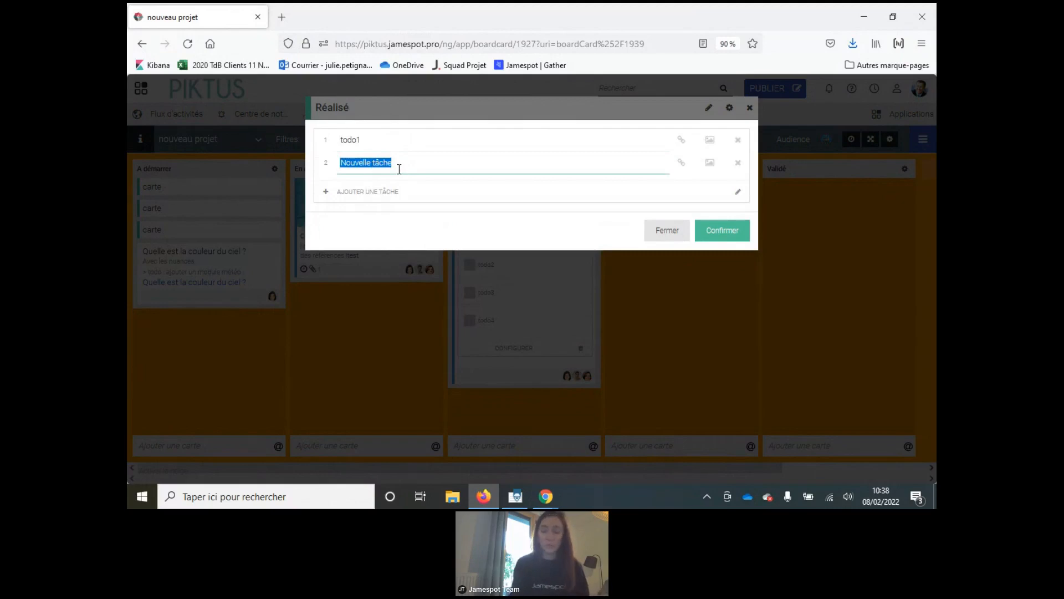
{"action": "type", "text": "todo2"}
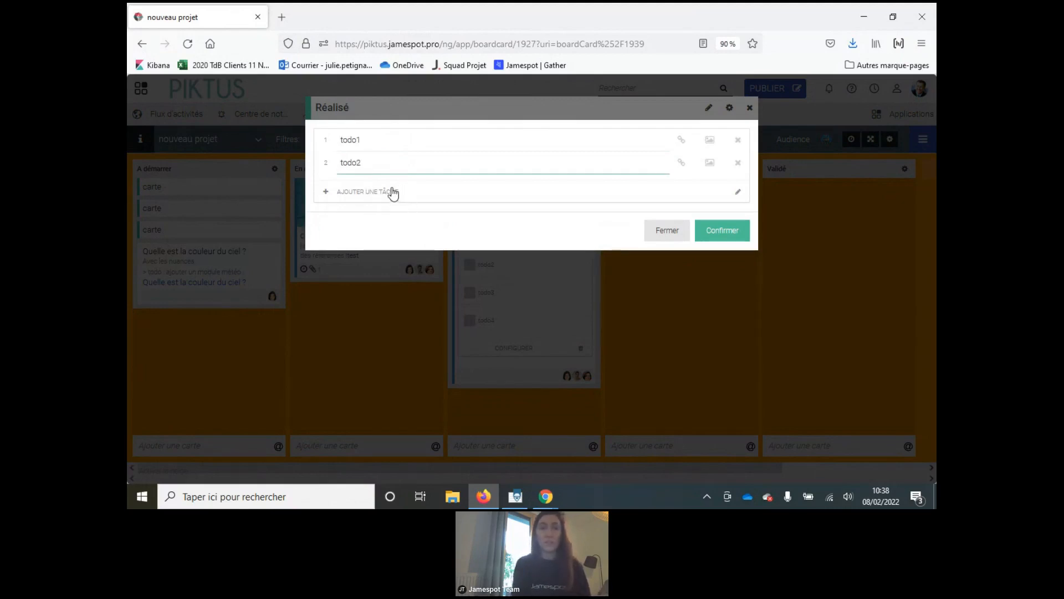
{"action": "left_click", "coordinate": [392, 191]}
{"action": "triple_click", "coordinate": [387, 185]}
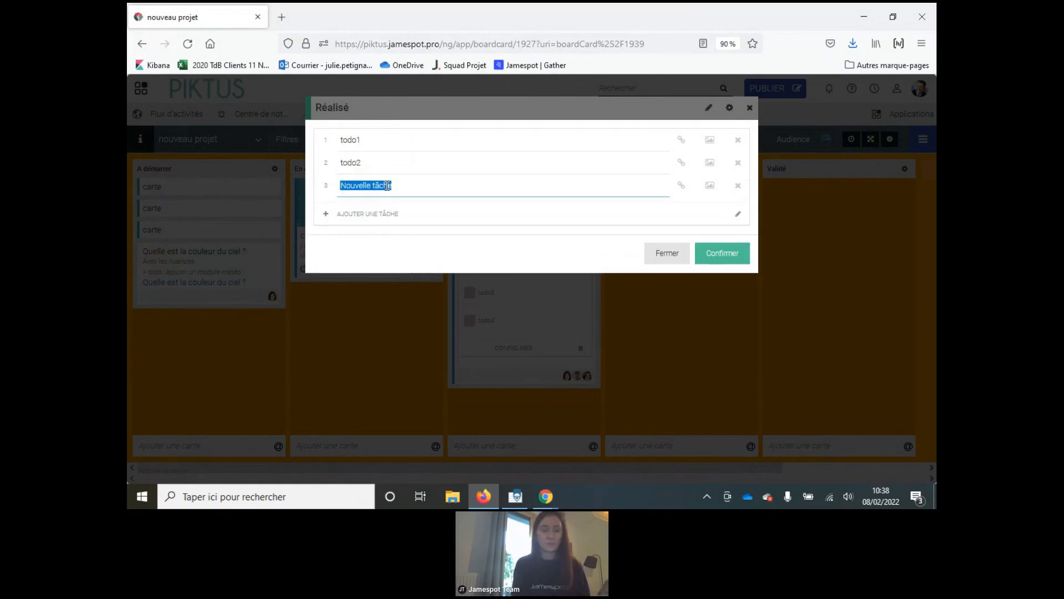
{"action": "type", "text": "todo3"}
{"action": "left_click", "coordinate": [727, 257]}
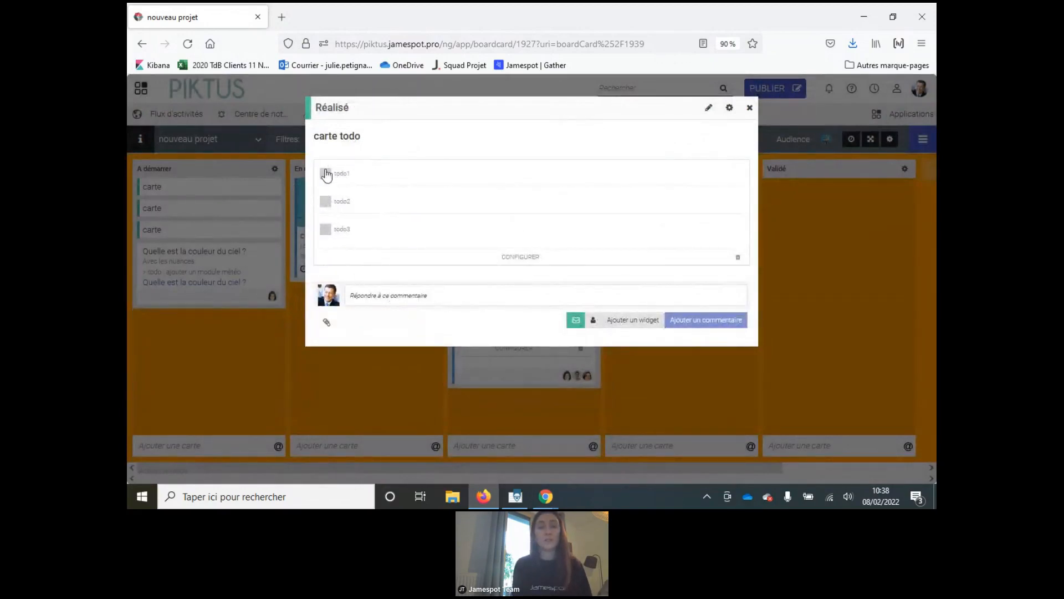
{"action": "left_click", "coordinate": [750, 107]}
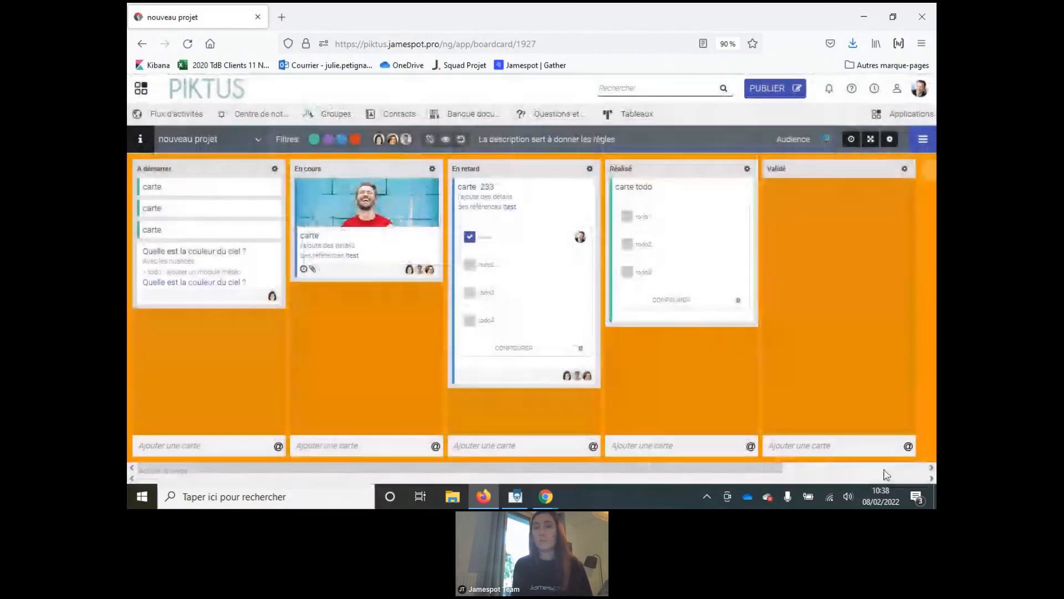
Tick and untick the todo3 task directly on the carte todo card
{"action": "left_click", "coordinate": [630, 274]}
{"action": "left_click", "coordinate": [627, 275]}
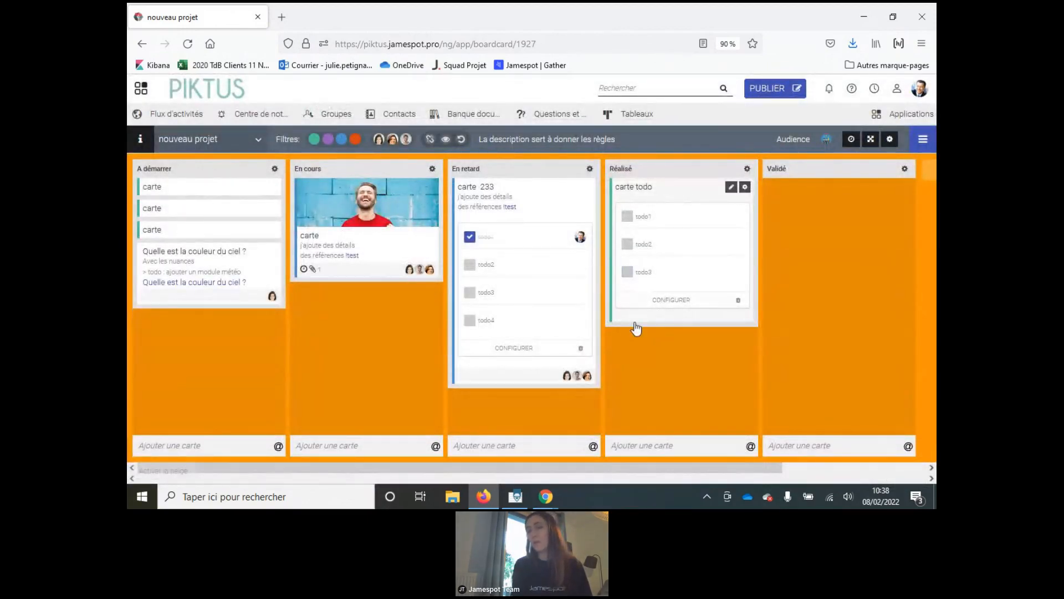
{"action": "left_click", "coordinate": [629, 273]}
{"action": "left_click", "coordinate": [632, 273]}
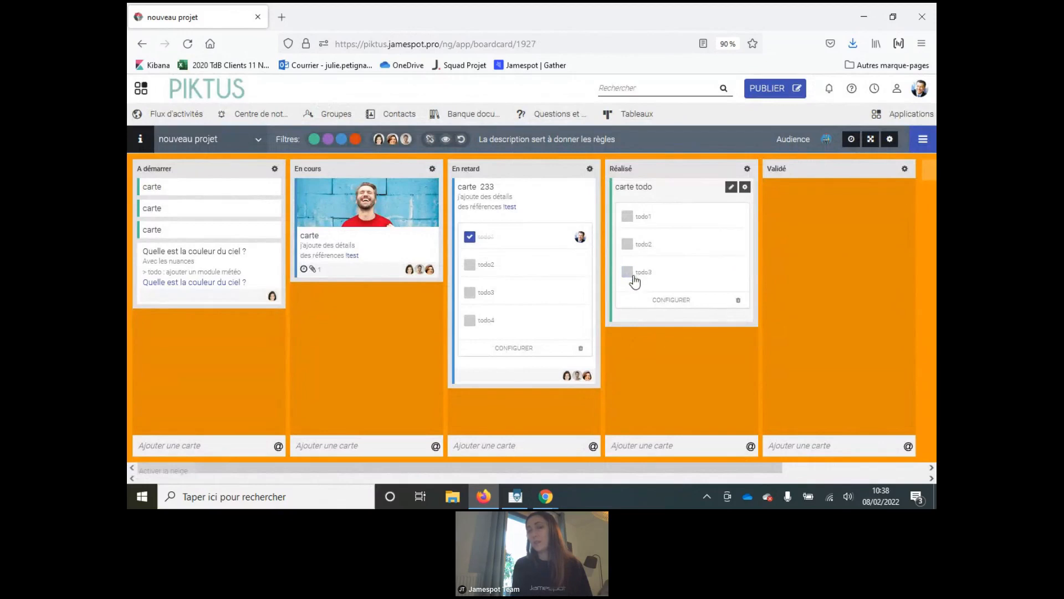
Set Collaboration to Oui in the carte todo checklist's configuration and close it without saving
{"action": "left_click", "coordinate": [668, 301]}
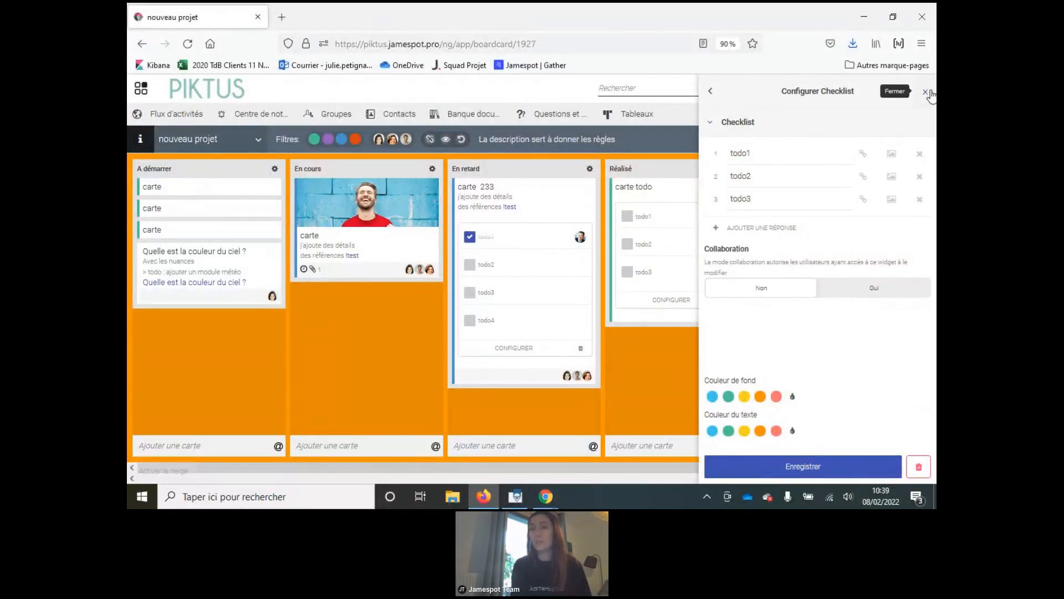
{"action": "left_click", "coordinate": [866, 291]}
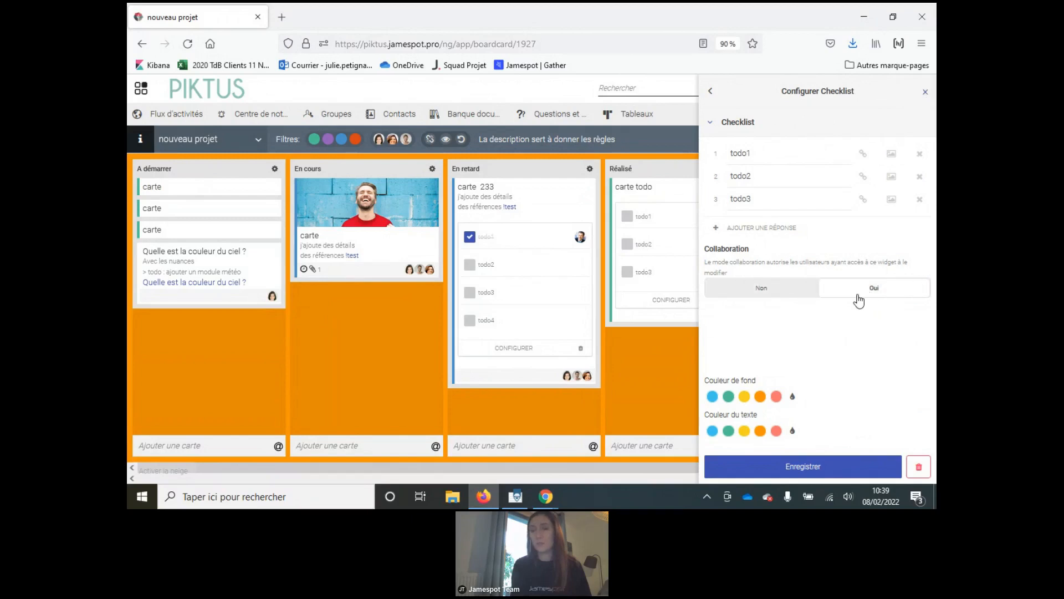
{"action": "left_click", "coordinate": [926, 92]}
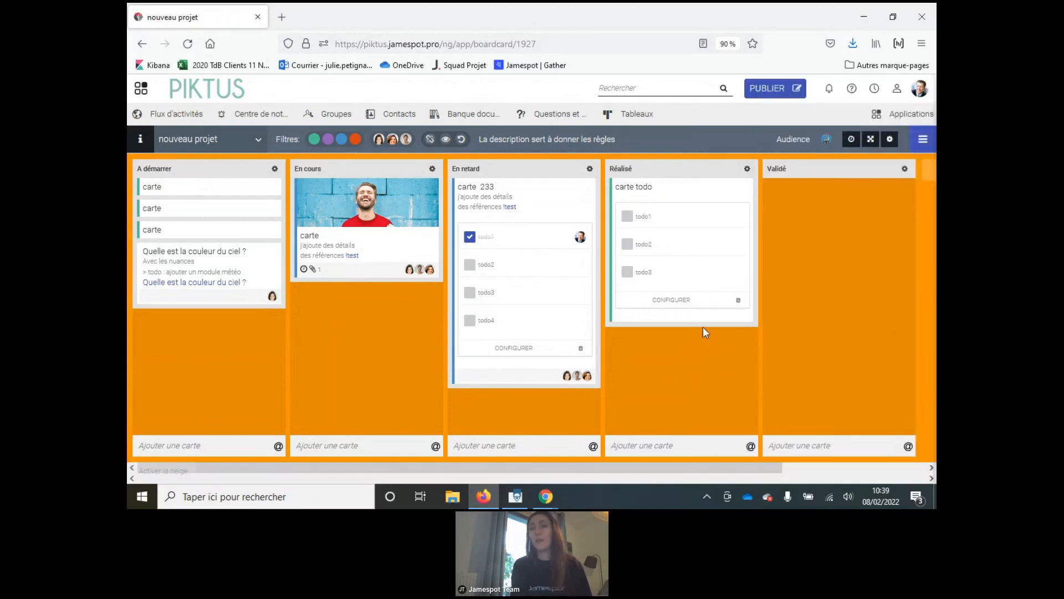
Delete the checklist widget from the carte todo card and confirm the deletion
{"action": "left_click", "coordinate": [738, 302]}
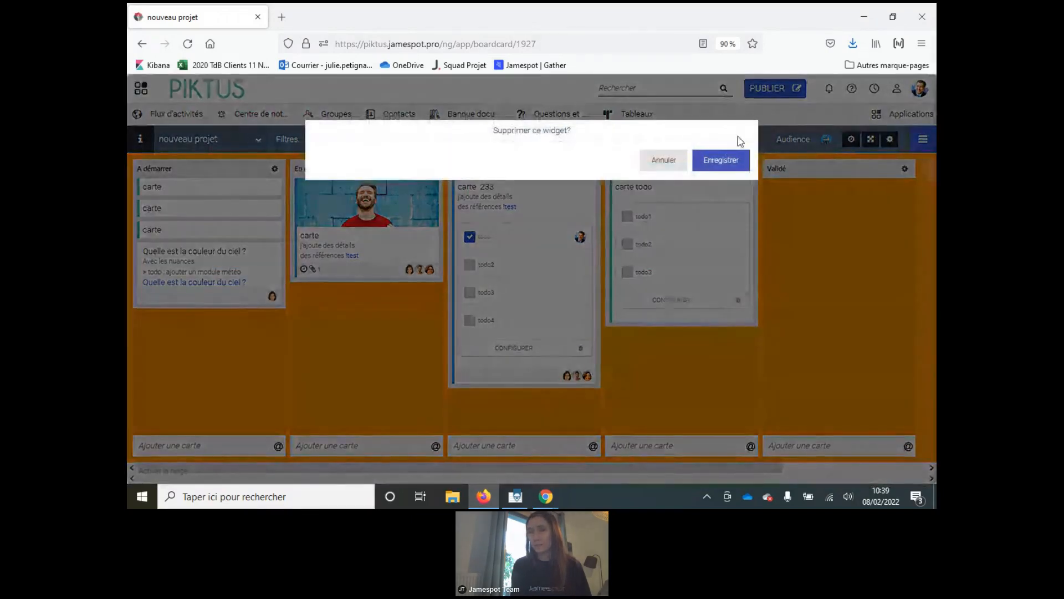
{"action": "left_click", "coordinate": [735, 164]}
{"action": "mouse_move", "coordinate": [701, 209]}
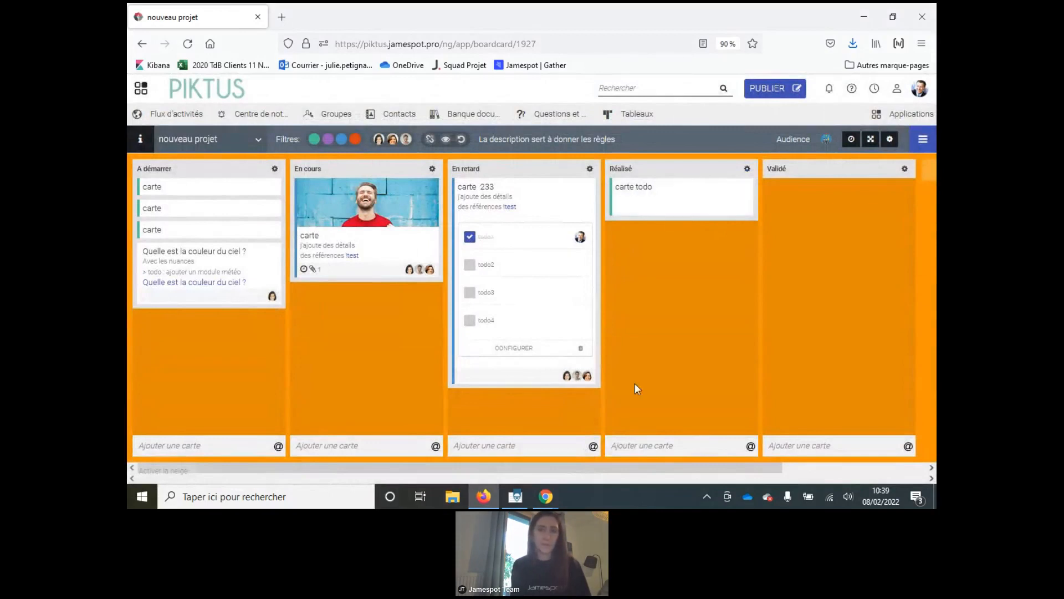
Return to the Livestorm event window in Chrome and check the chat for new messages
{"action": "mouse_move", "coordinate": [547, 506]}
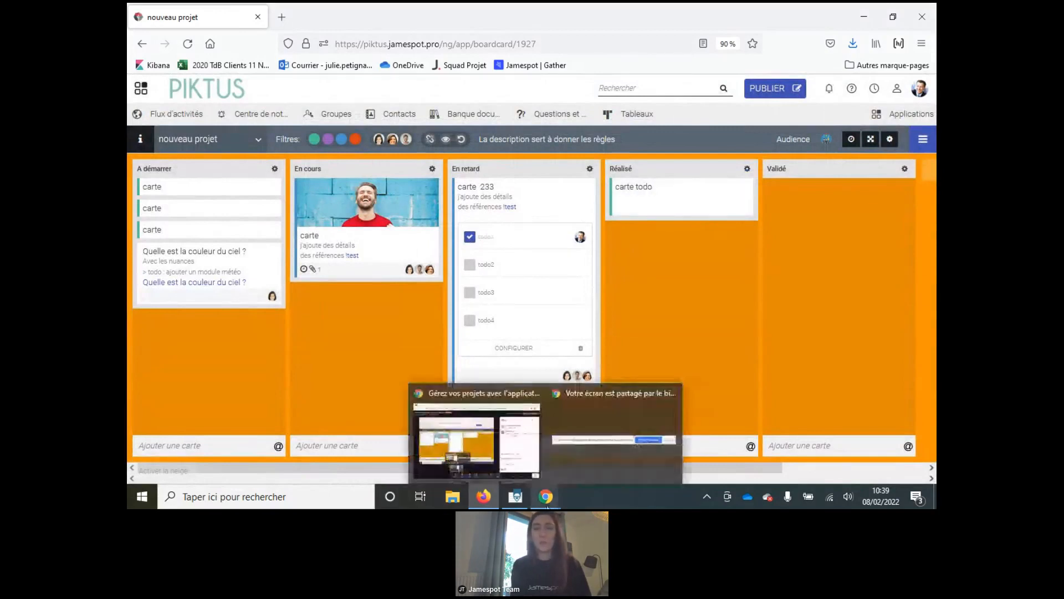
{"action": "left_click", "coordinate": [504, 461]}
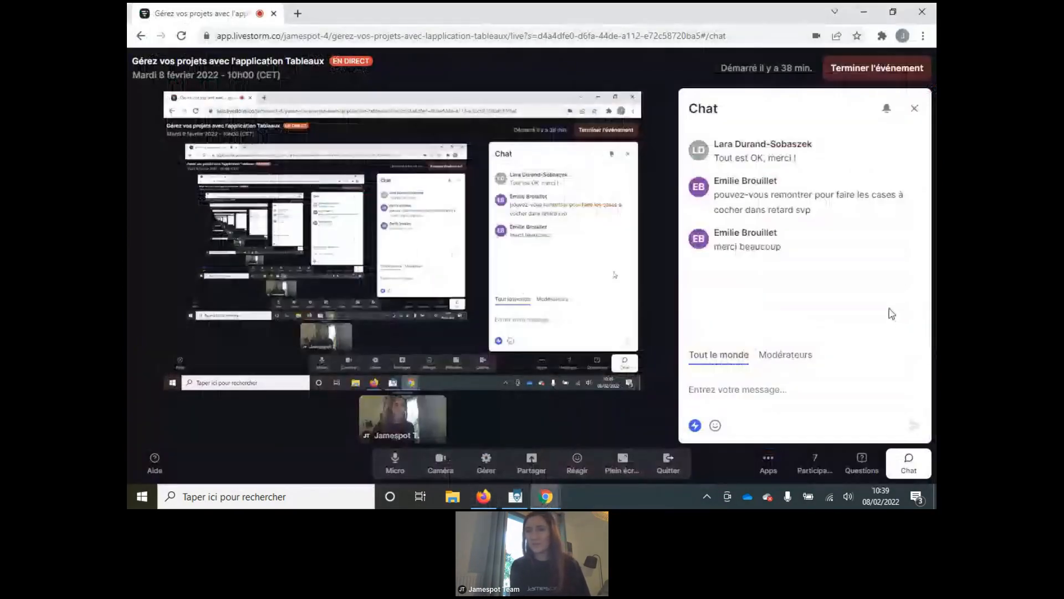